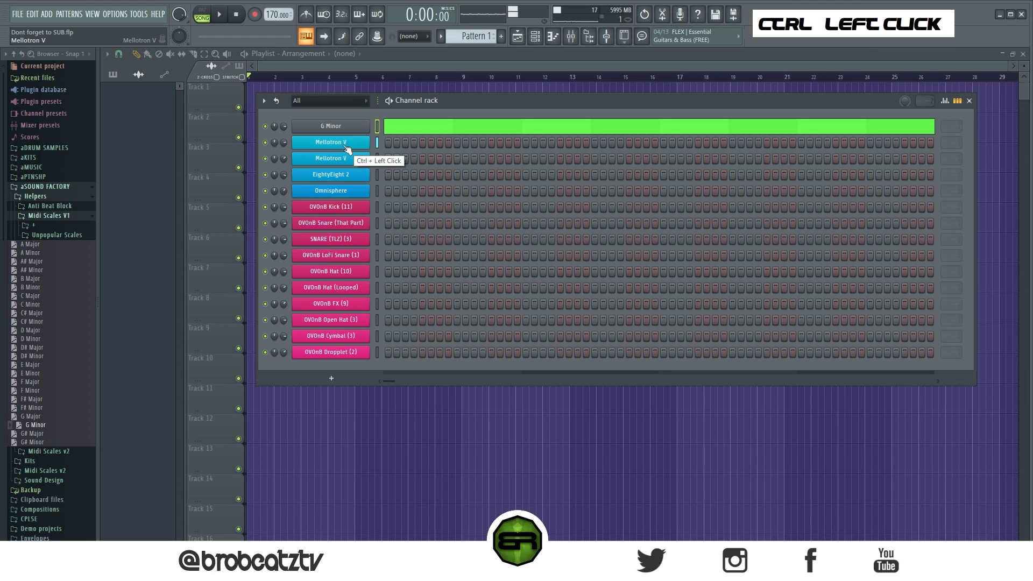
Look at the two Mellotron V instruments in the channel rack, closing each plugin window after viewing it
left_click(342, 146)
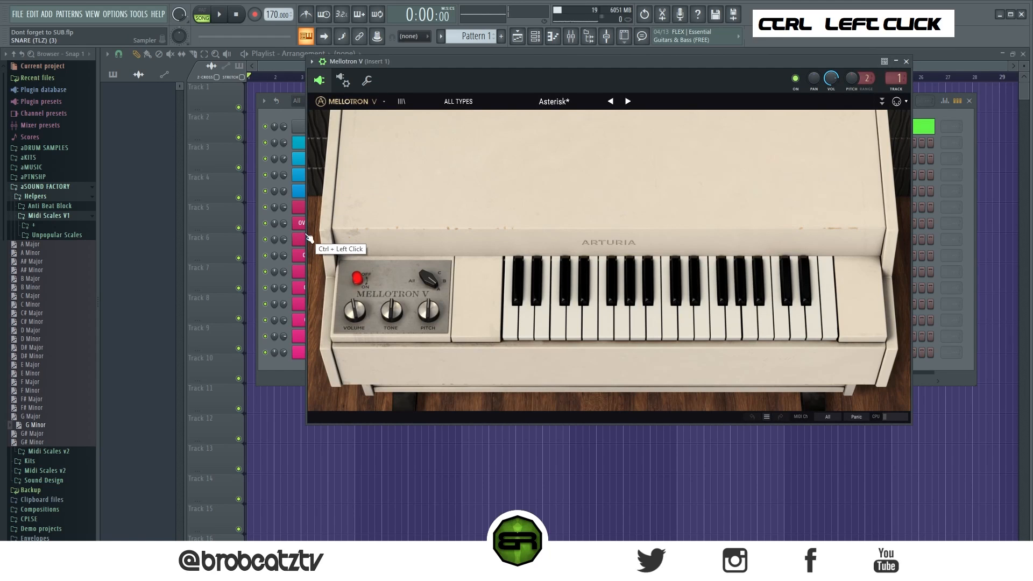
left_click(906, 60)
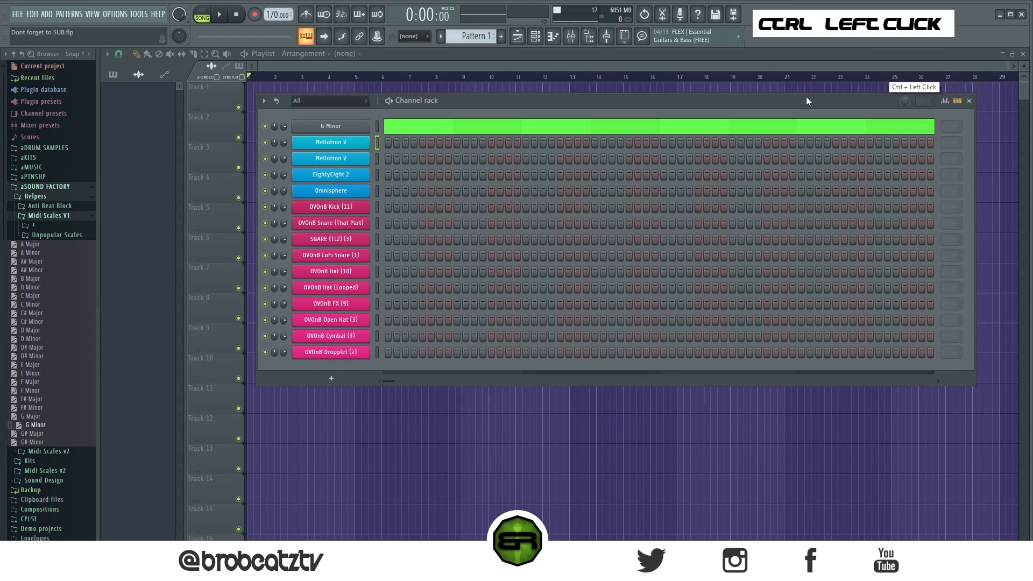
left_click(352, 159)
left_click_drag(539, 57, 642, 72)
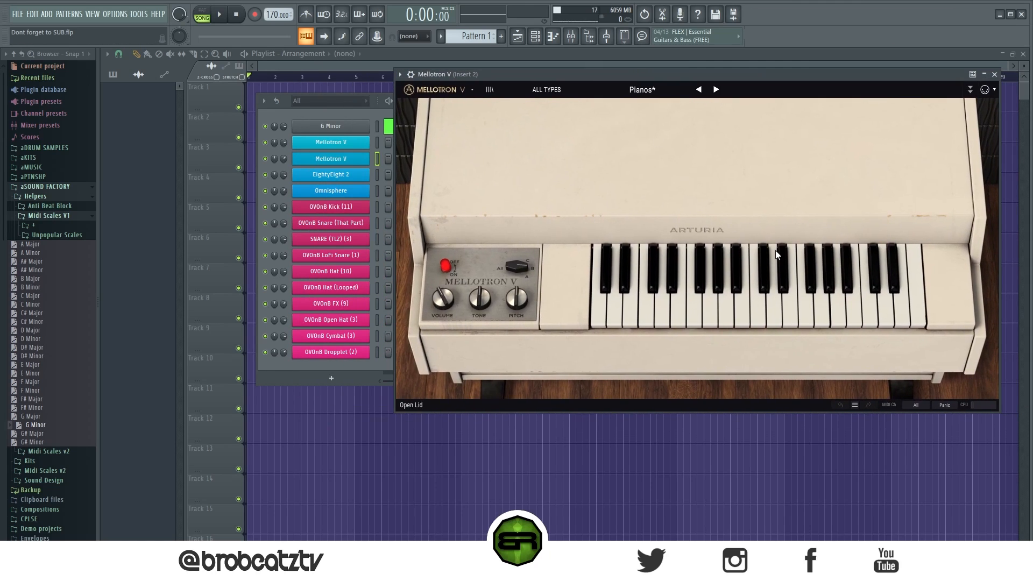
left_click(995, 75)
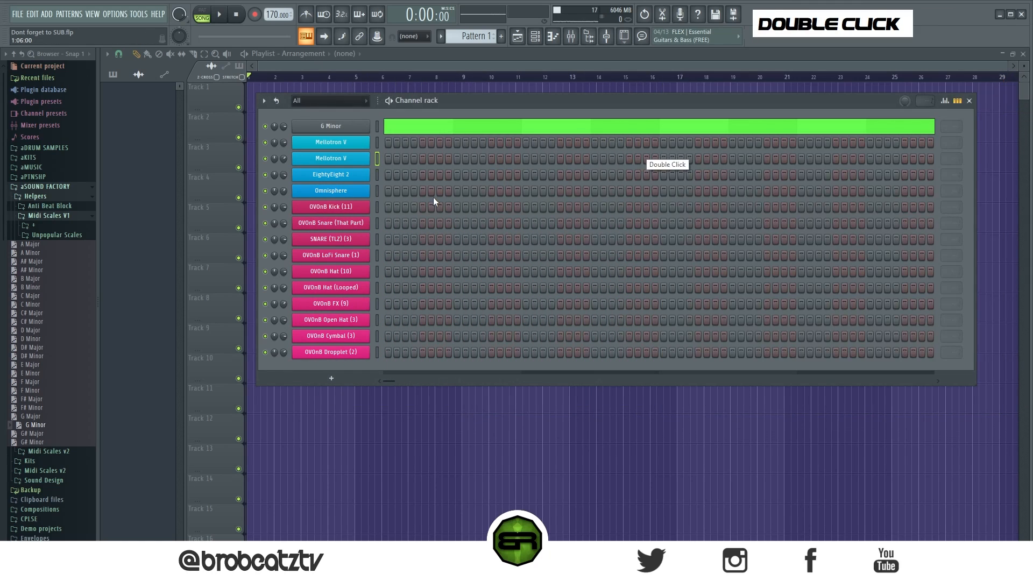
Look at the EightyEight 2 and Omnisphere instruments in the channel rack and close their plugin windows
double_click(347, 180)
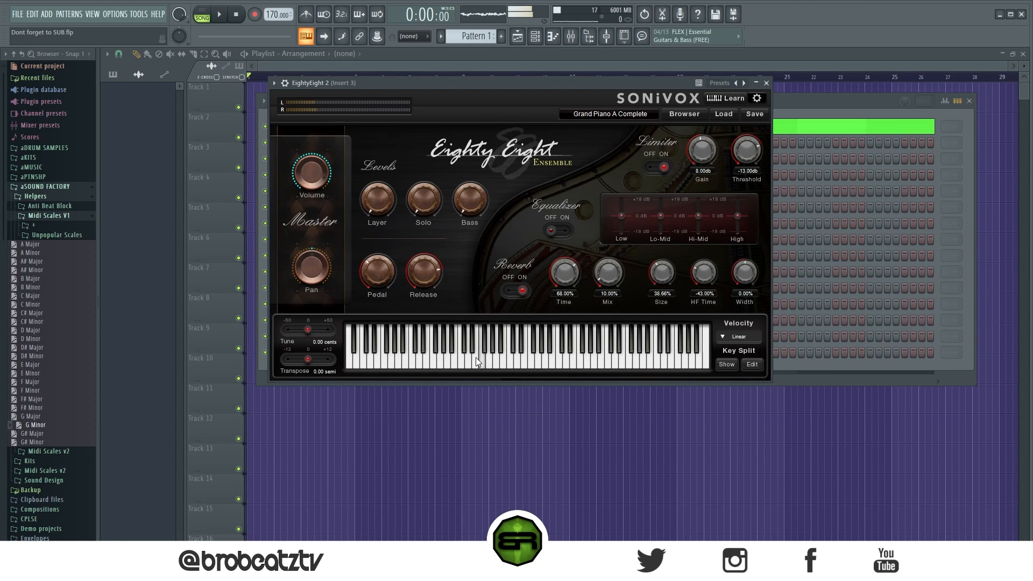
left_click(766, 83)
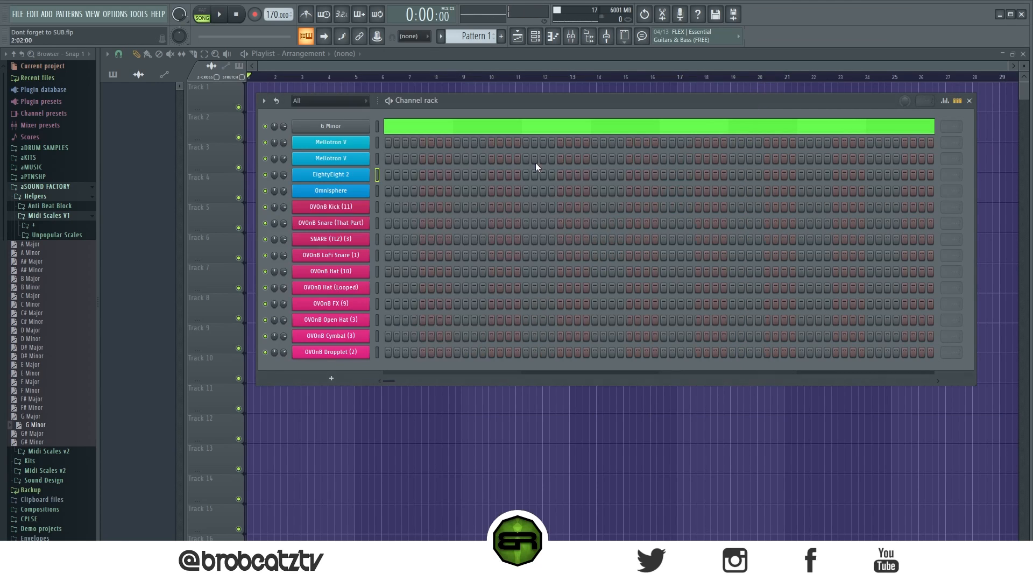
double_click(321, 189)
left_click_drag(331, 168, 568, 91)
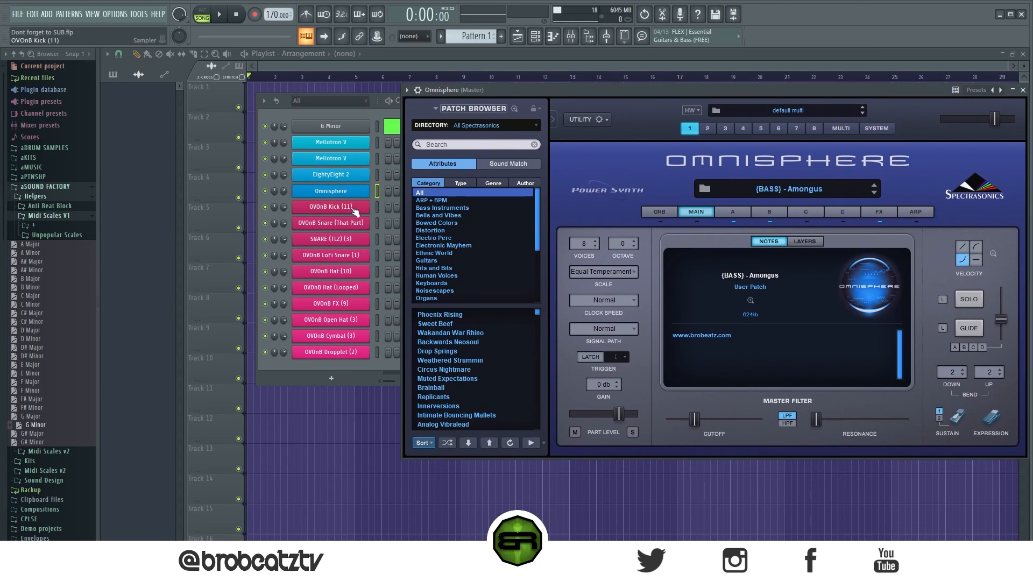
left_click(336, 192, "ctrl")
left_click(336, 193, "ctrl")
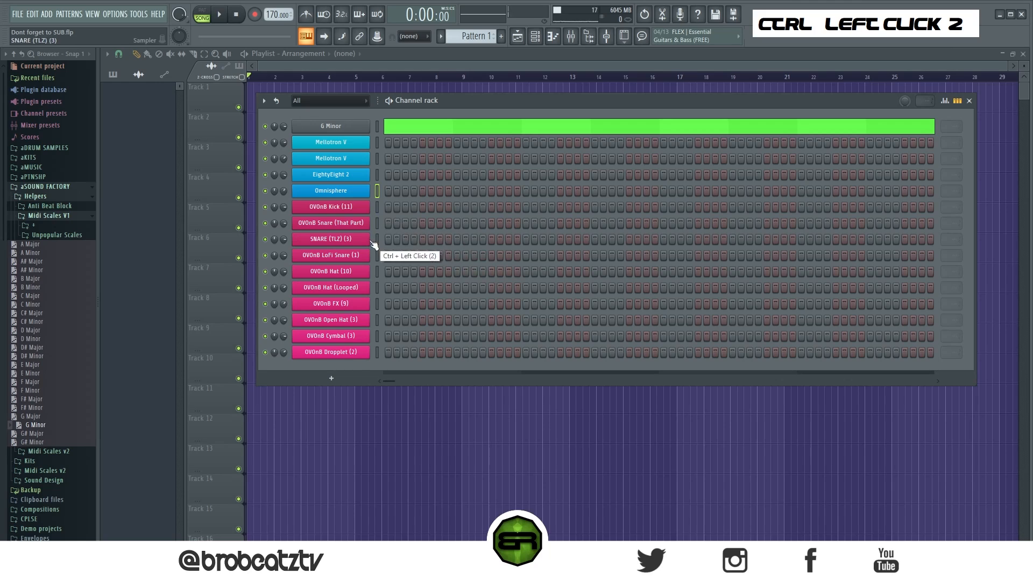
left_click(347, 210, "ctrl")
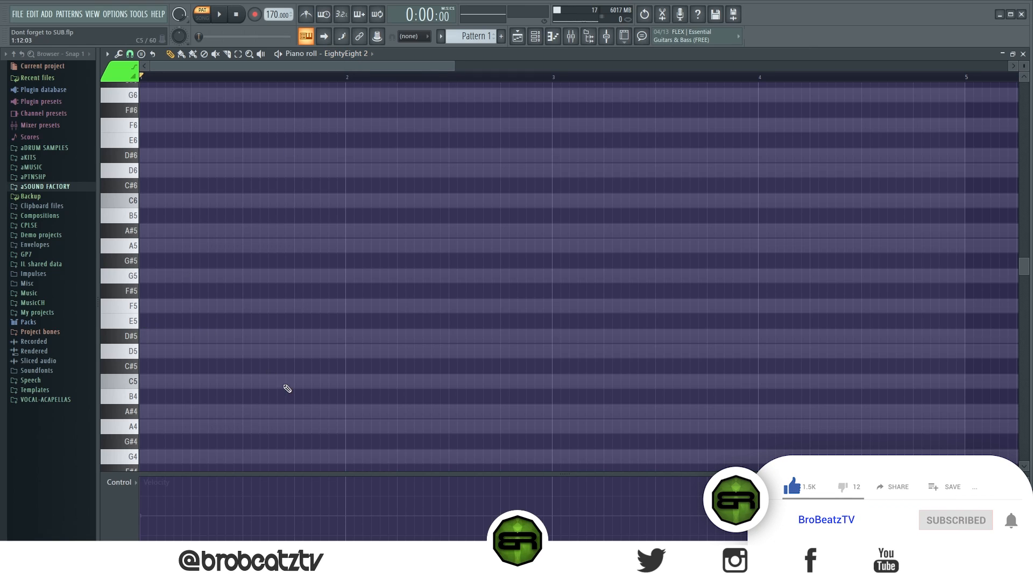
Draw a G minor chord with 12-step notes G5, A#5 and D6 at the start of the EightyEight 2 piano roll
left_click(157, 275)
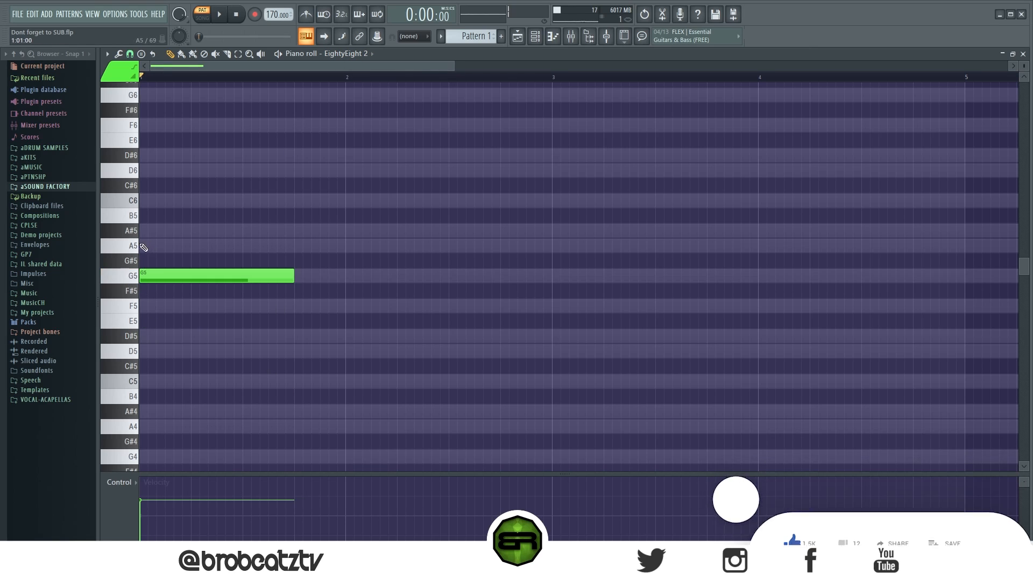
left_click(156, 231)
left_click(157, 171)
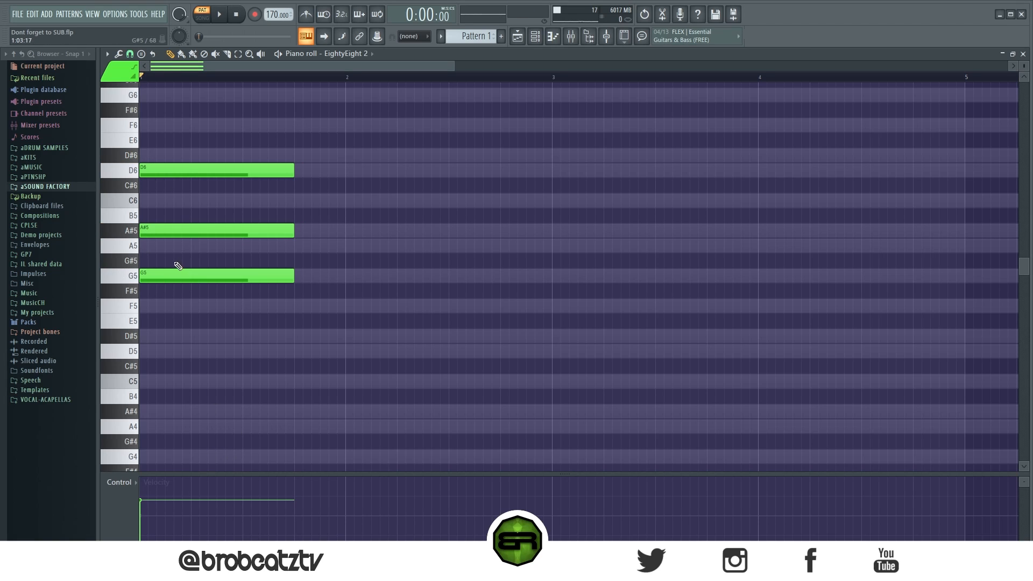
Copy the G5 note one octave down to G4 as the chord's bass note and play the chord
left_click(159, 274, "ctrl")
left_click(135, 281, "shift")
key("ctrl+Down")
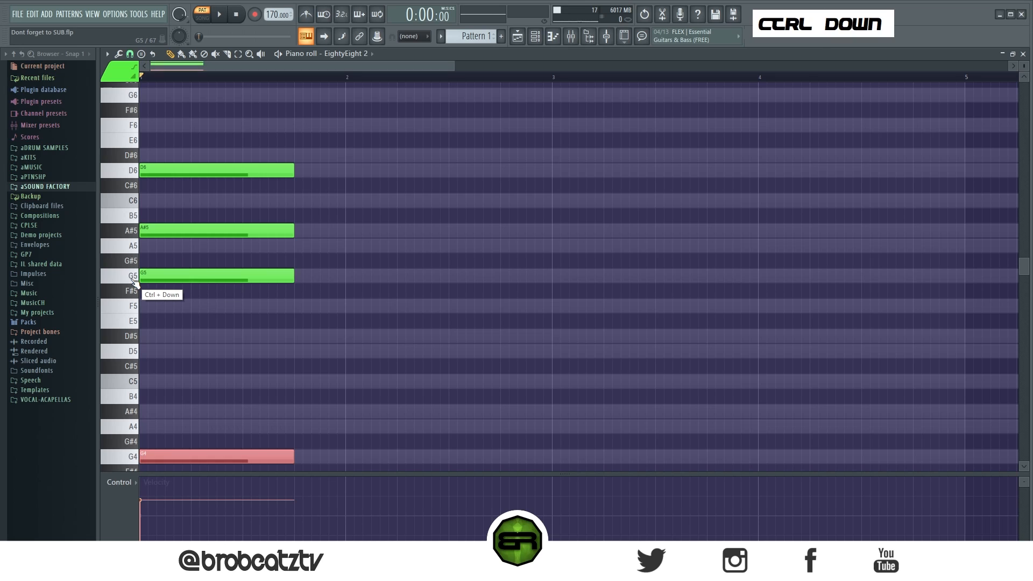
right_click(203, 311)
key("space")
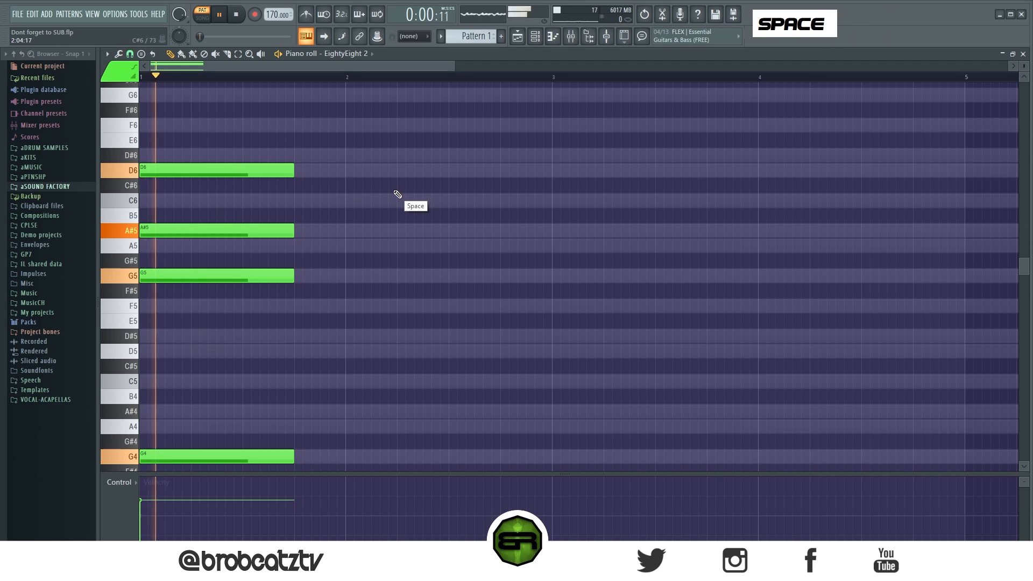
scroll(397, 194, "down", 1)
key("space")
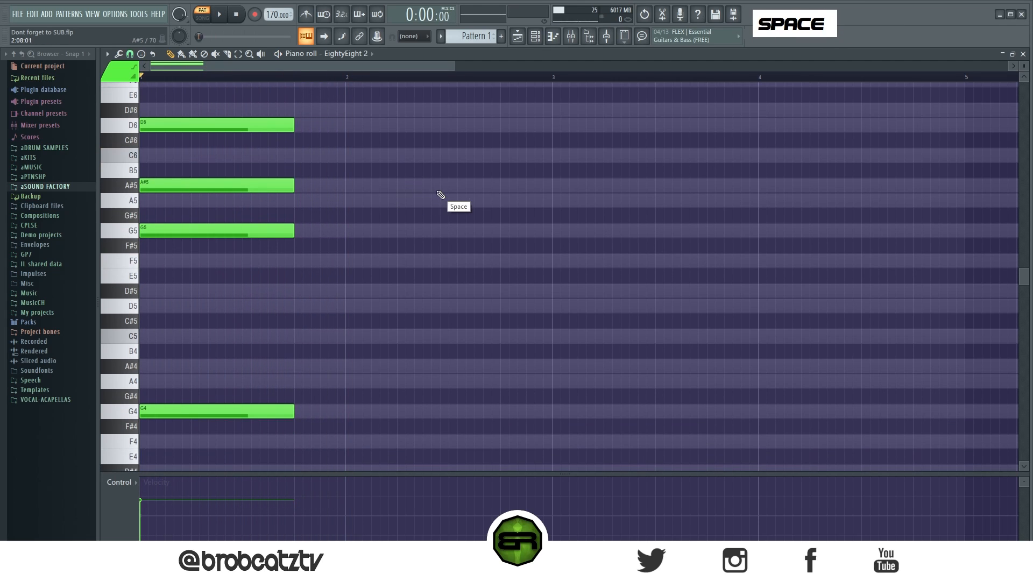
Duplicate the whole G minor chord directly after the first one
key("ctrl+a")
left_click_drag(157, 231, 310, 235)
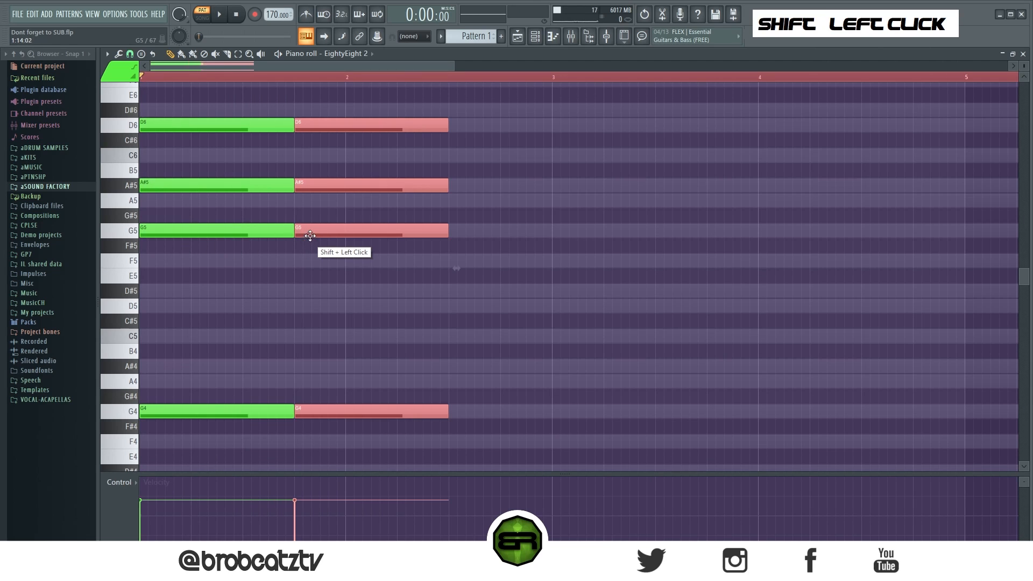
Try transposing the second chord up two semitones to A, play it, and return it to G
left_click_drag(331, 407, 333, 380)
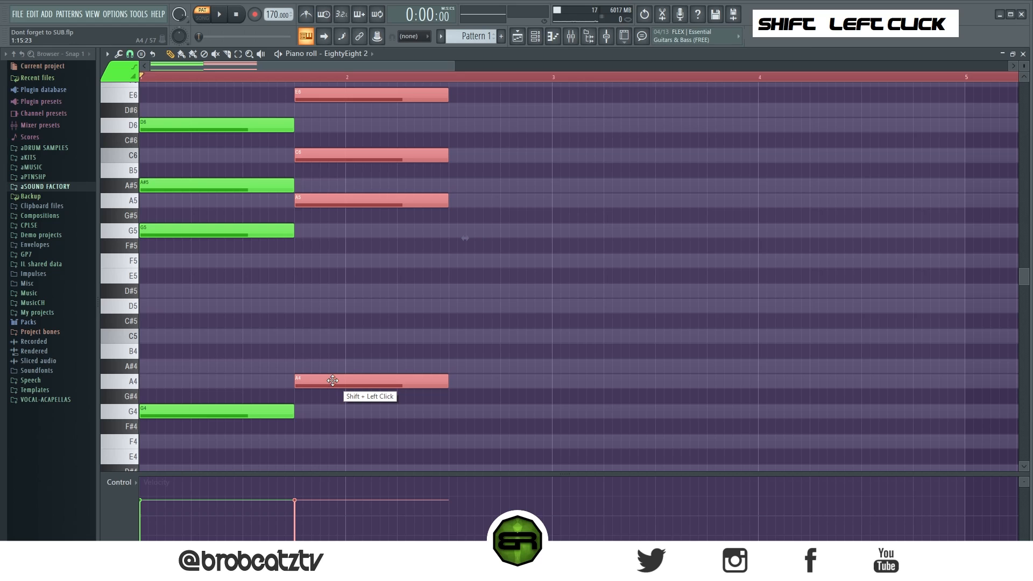
key("space")
left_click_drag(332, 380, 332, 417)
key("space")
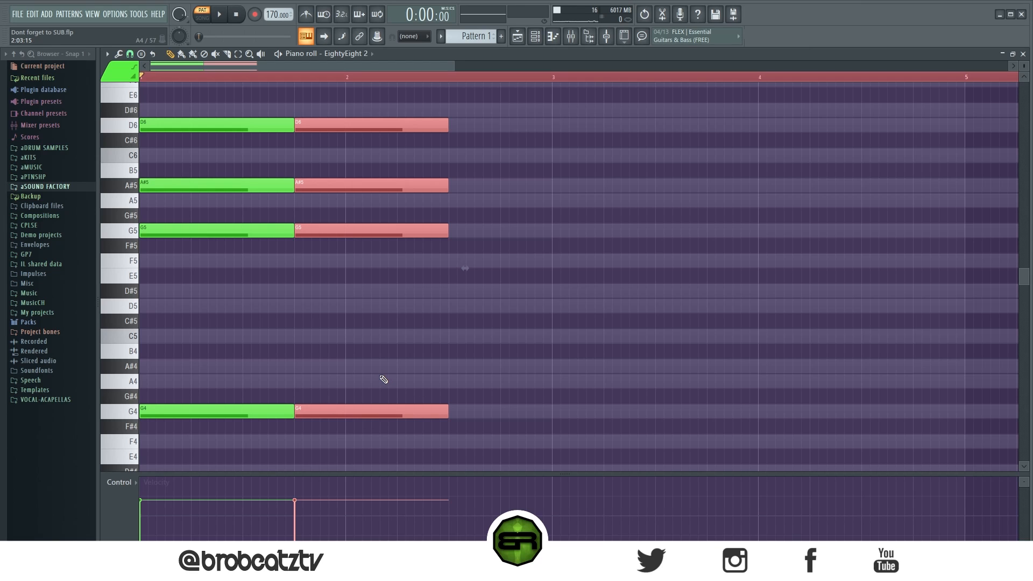
Add a third copy of the G minor chord directly after the second one and clear the selection
left_click_drag(350, 411, 505, 411)
right_click(224, 147)
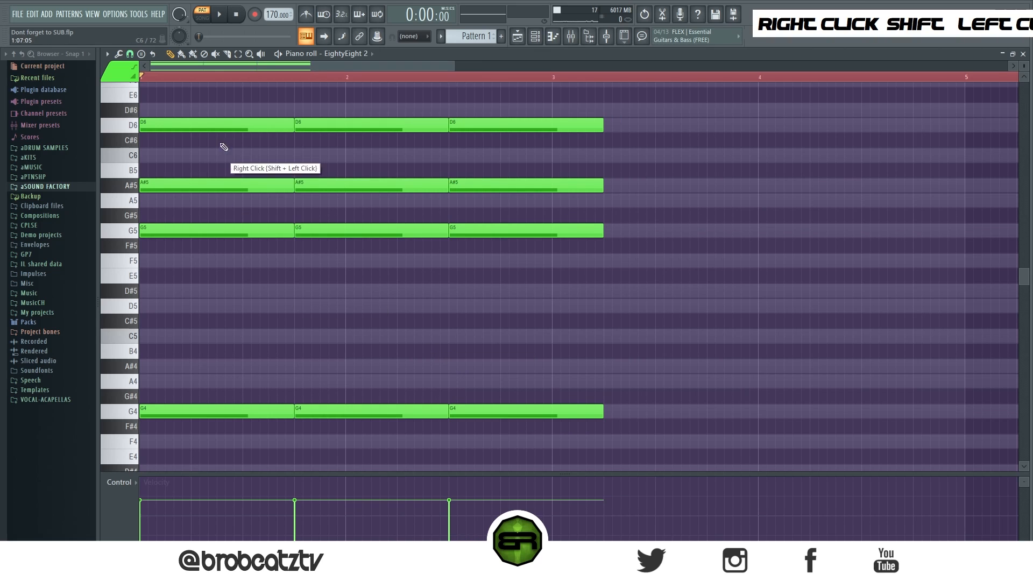
Raise the A#5 notes of the second and third chords to B5 to make both chords G major
left_click_drag(219, 141, 216, 426)
left_click_drag(214, 112, 215, 419)
right_click(321, 308)
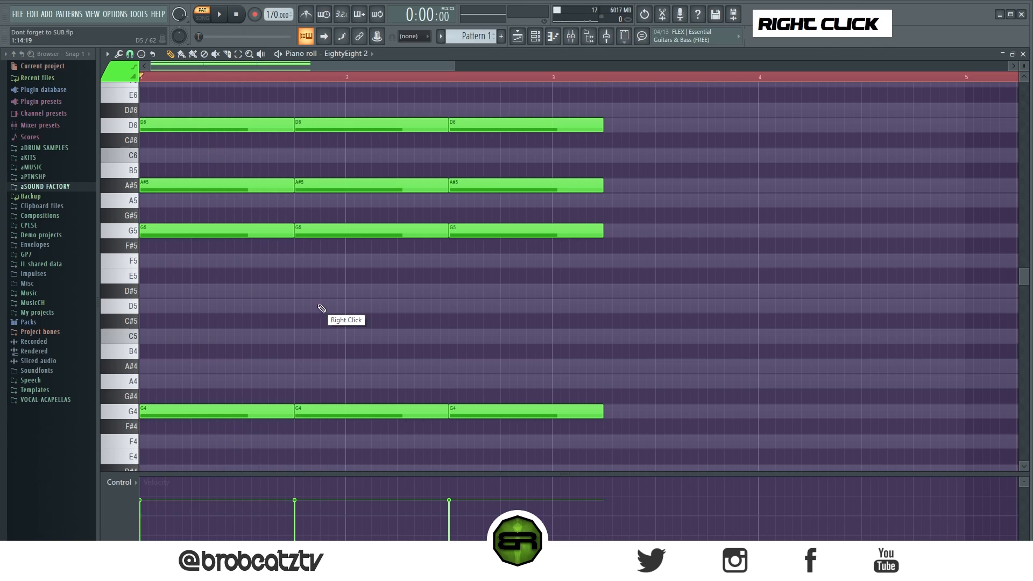
left_click_drag(548, 164, 404, 170)
right_click(424, 329)
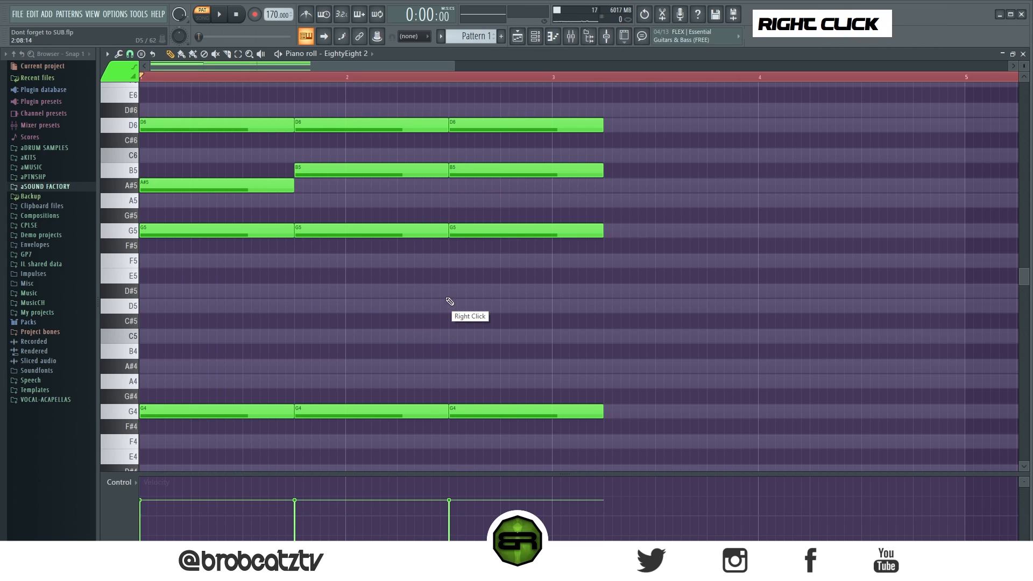
left_click_drag(651, 102, 348, 429)
right_click(508, 246)
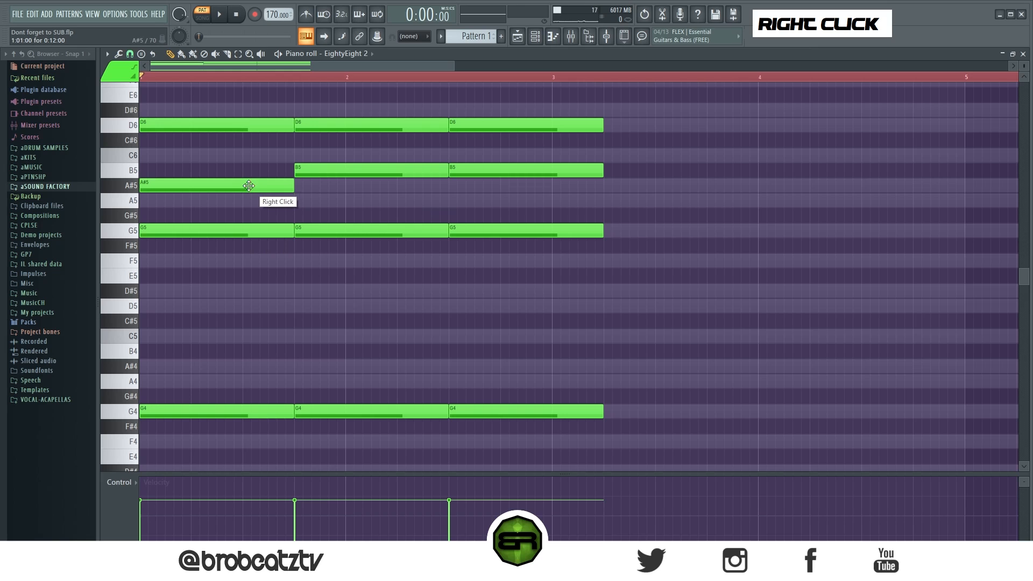
Try the opposite order by raising the first chord's A#5 to B5 and lowering the other two chords' B5 to A#5
left_click_drag(247, 184, 248, 167)
left_click_drag(357, 152, 486, 188, "ctrl")
right_click(487, 258)
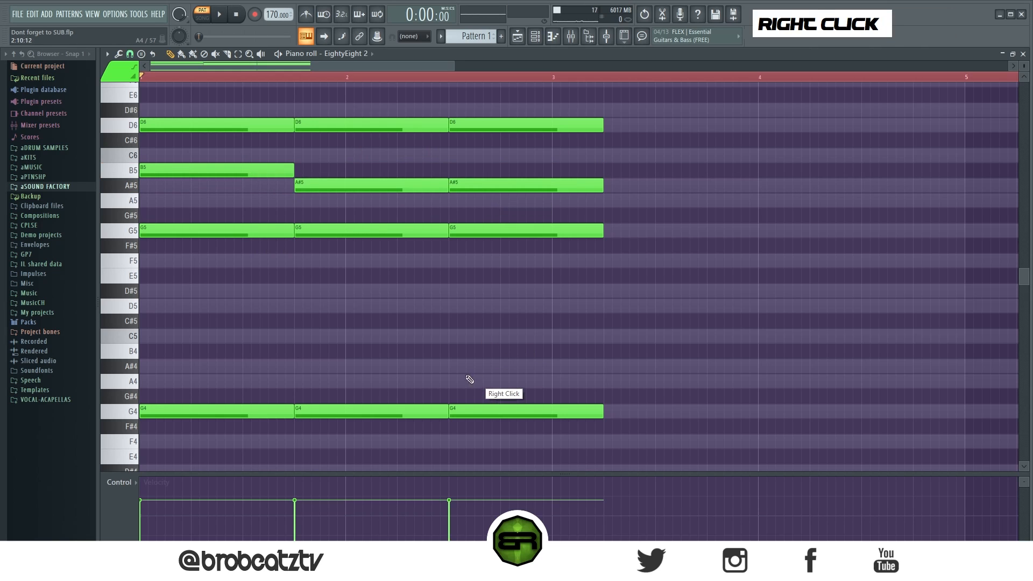
Return the first chord's middle note to A#5 and the second and third chords' middle notes to B5
left_click_drag(249, 174, 250, 189)
mouse_move(349, 186)
left_mouse_down()
mouse_move(351, 172)
mouse_move(362, 200)
left_mouse_up()
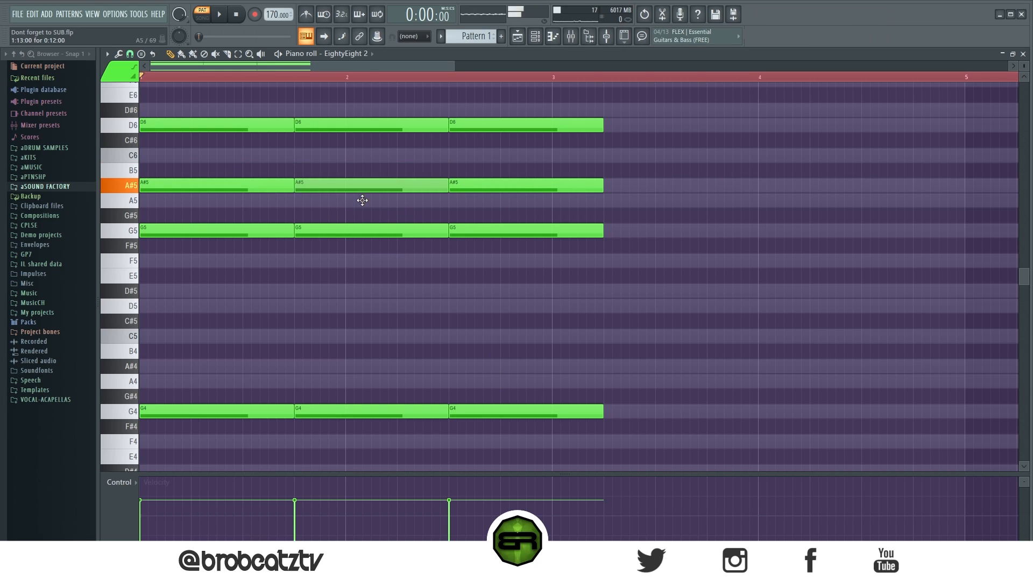
left_click_drag(523, 190, 523, 194)
left_click_drag(374, 173, 520, 164)
Move the third chord to the start of bar 3 and extend it to the start of bar 5
left_click_drag(631, 114, 575, 415)
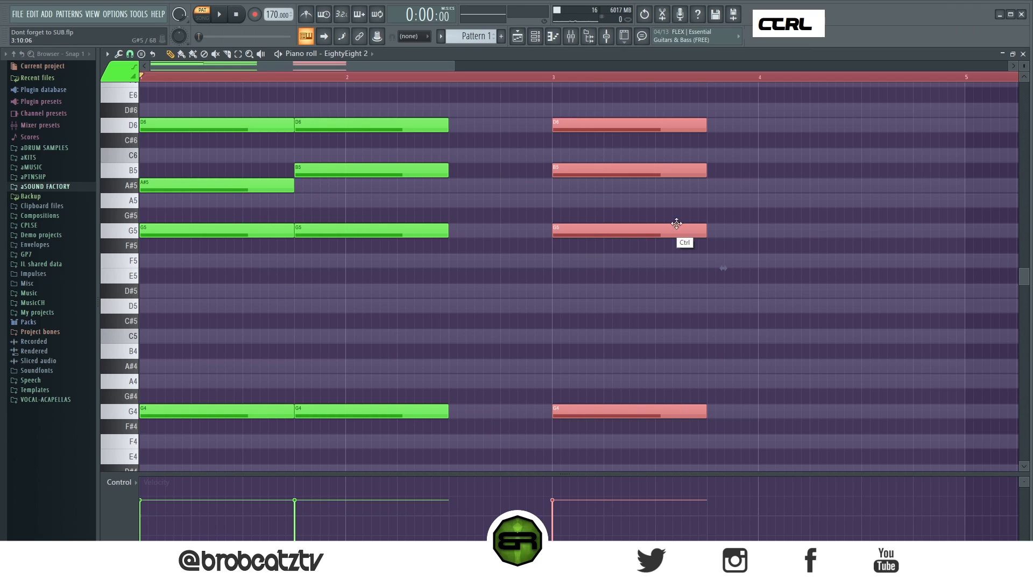
left_click_drag(706, 408, 947, 408)
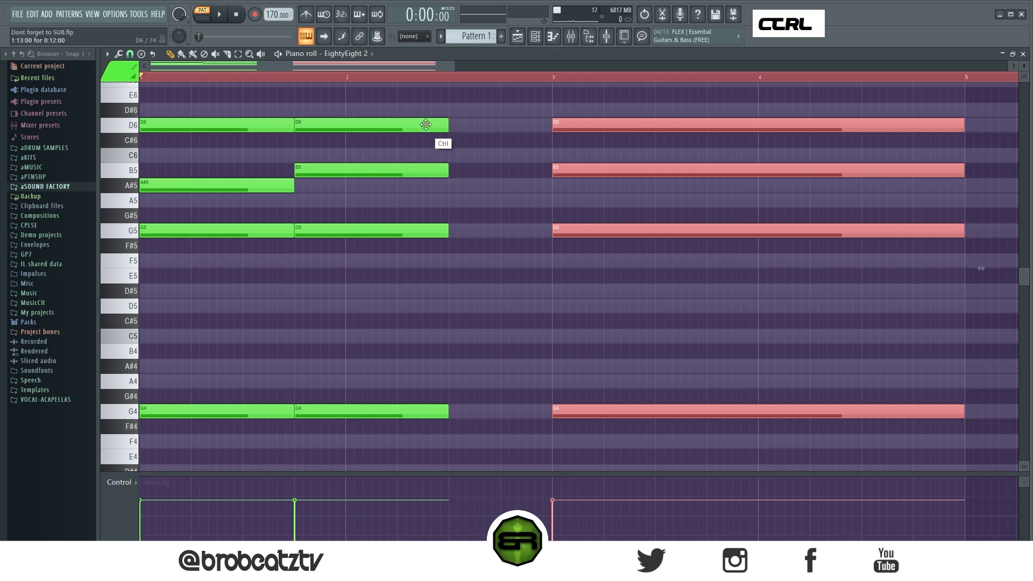
Extend the second chord so all its notes last until the start of bar 3
left_click_drag(424, 127, 424, 503)
scroll(416, 330, "up", 4)
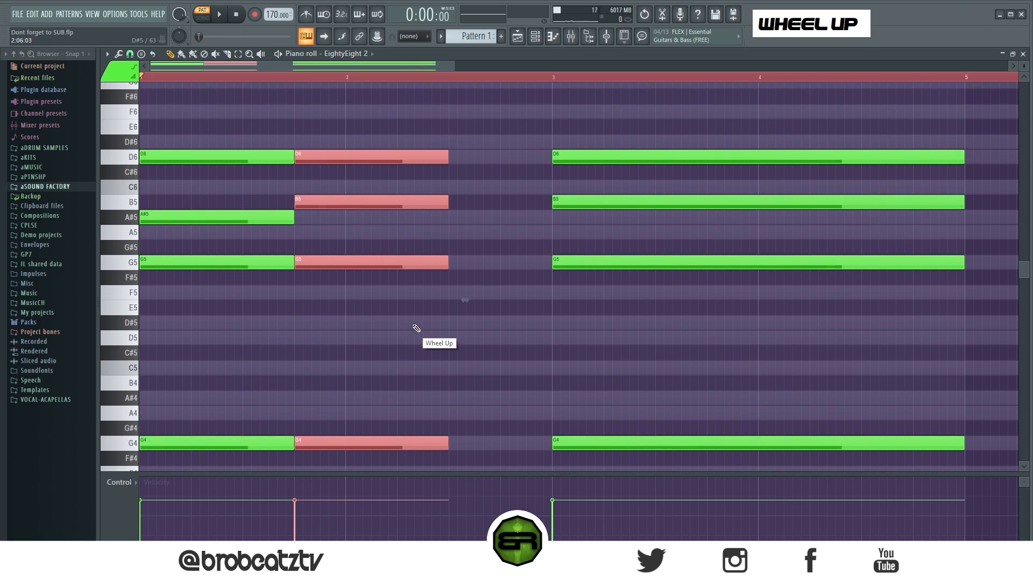
left_click(142, 54)
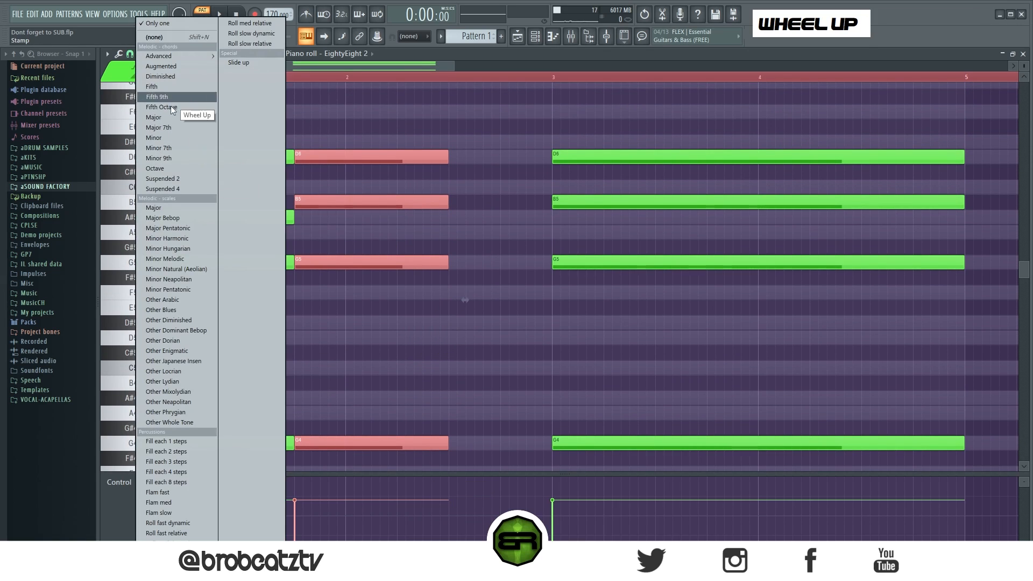
right_click(450, 172)
left_click_drag(460, 126, 447, 475)
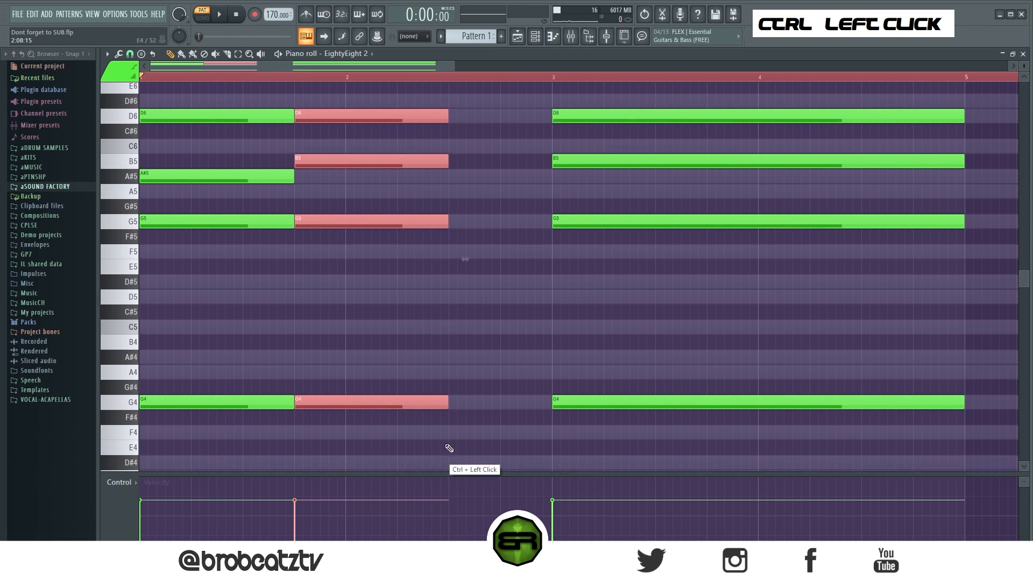
left_click_drag(446, 401, 551, 404)
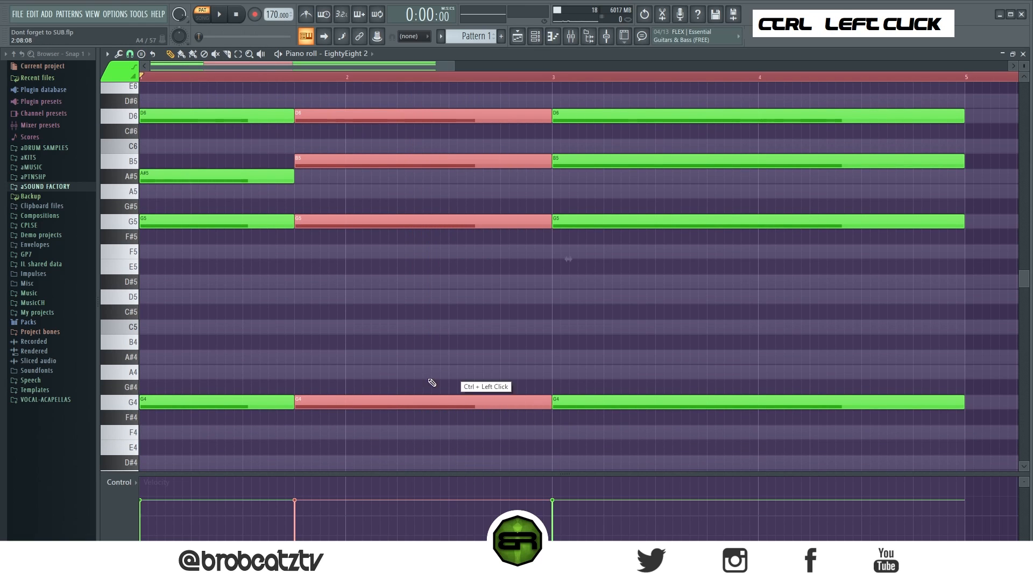
Transpose the second and third chords together down two semitones to F major, with F4 as the bass note
scroll(462, 352, "up", 3)
scroll(436, 267, "down", 3)
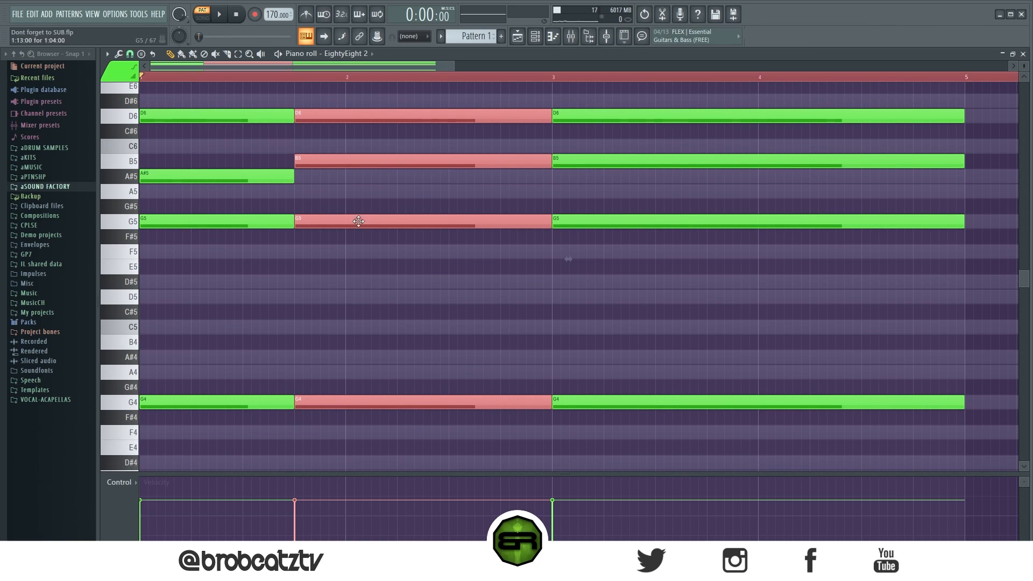
left_click_drag(369, 92, 651, 453)
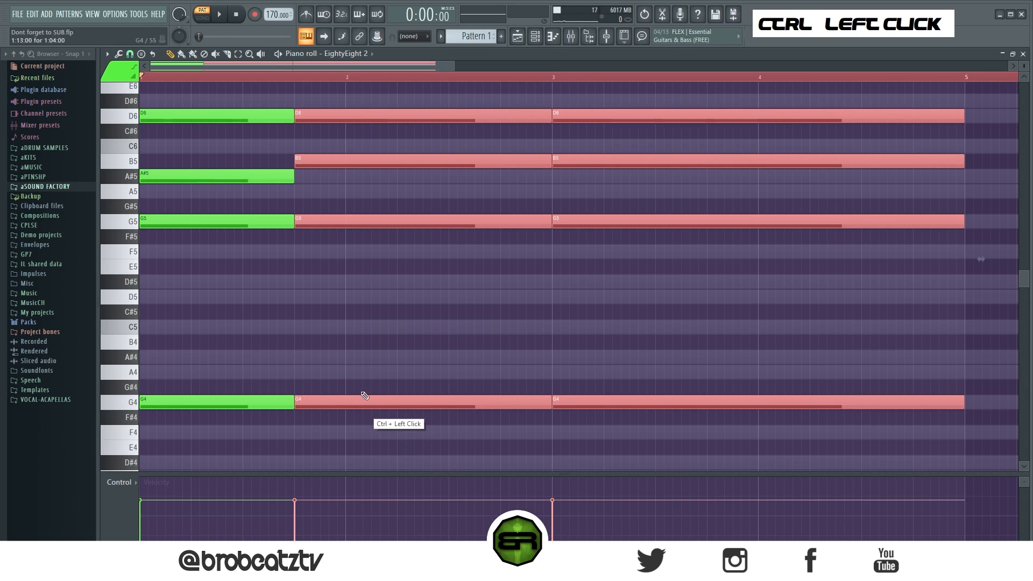
key("shift+Down")
key("shift+Down")
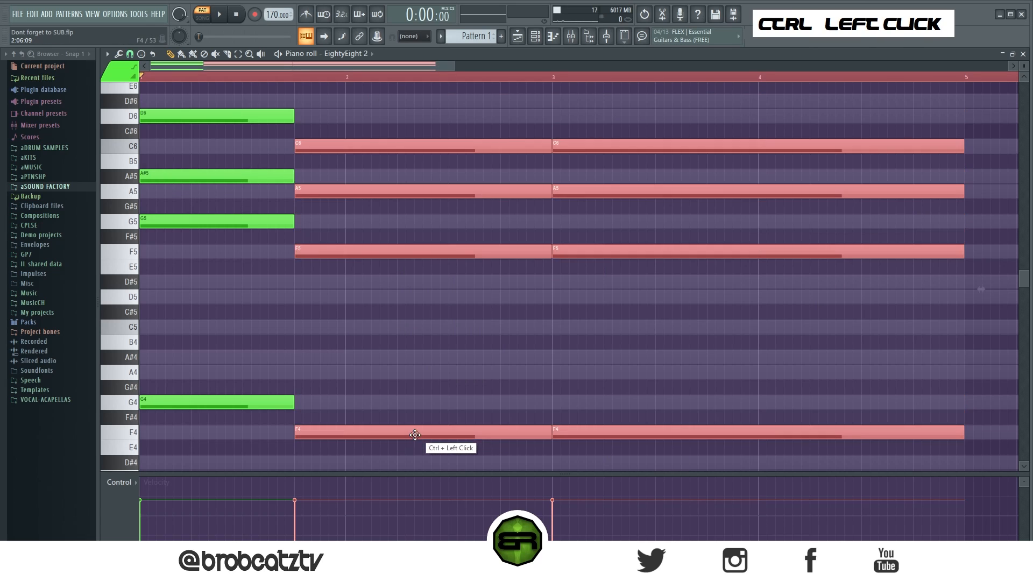
Transpose the third chord down two more semitones to D# major, with D#4 as the bass note, and play the progression
left_click_drag(637, 152, 680, 472)
mouse_move(576, 422)
left_mouse_down()
mouse_move(584, 463)
mouse_move(577, 433)
left_mouse_up()
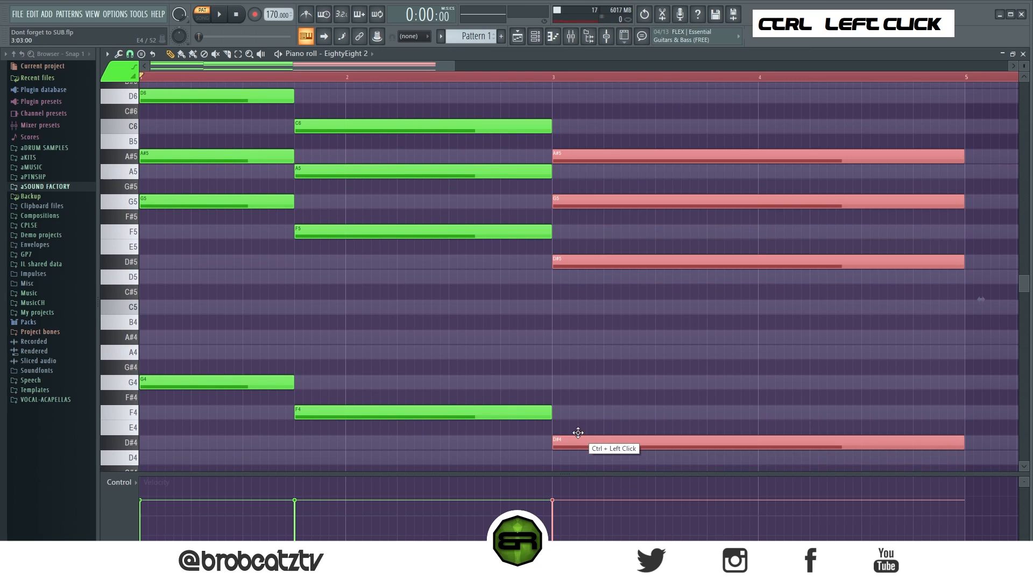
right_click(523, 346)
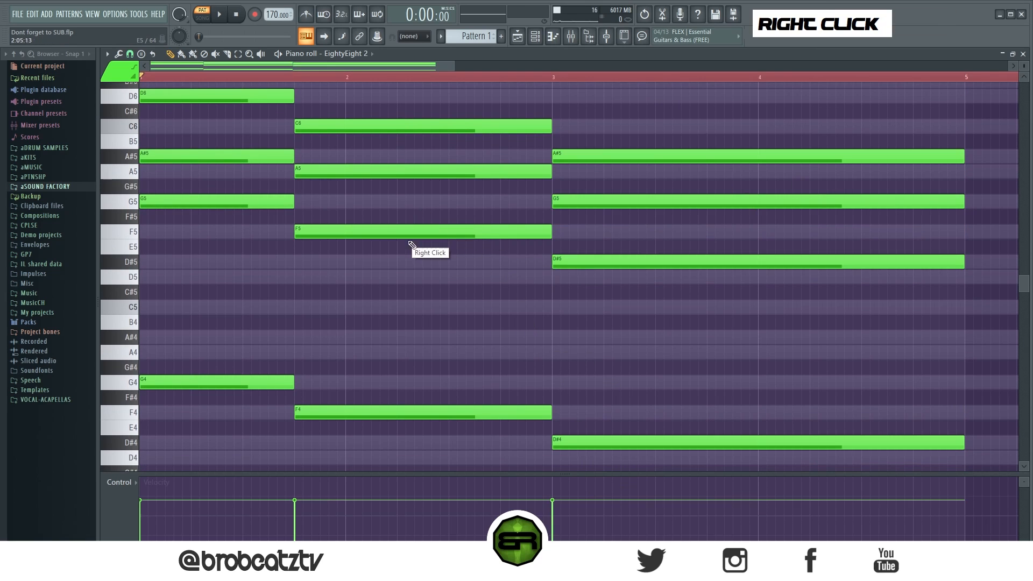
key("space")
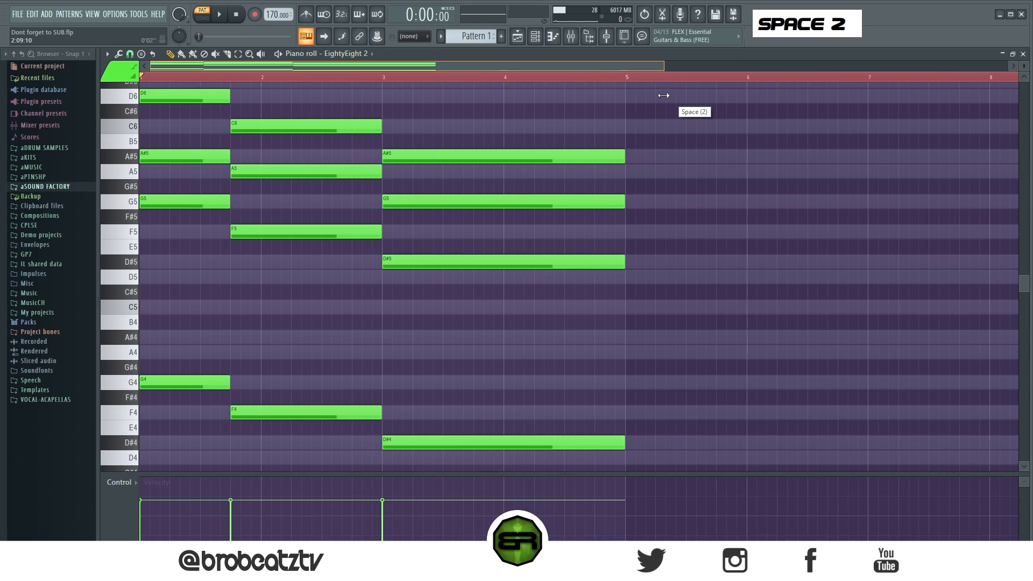
Duplicate the whole three-chord progression so the copy starts at bar 5
scroll(676, 192, "up", 3)
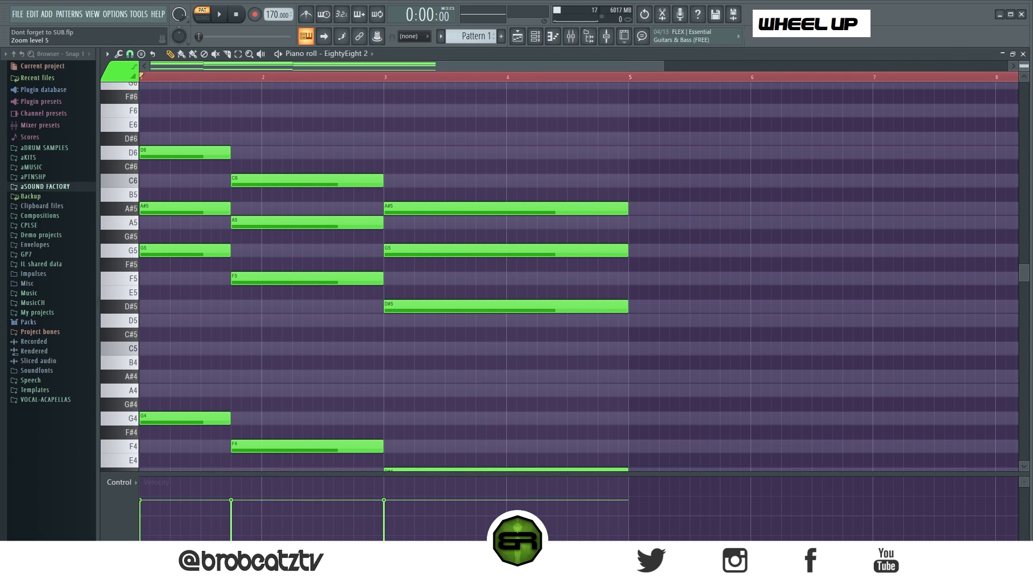
scroll(879, 136, "up", 1)
scroll(832, 167, "down", 3)
key("ctrl+a")
left_click_drag(163, 129, 650, 132)
right_click(566, 129)
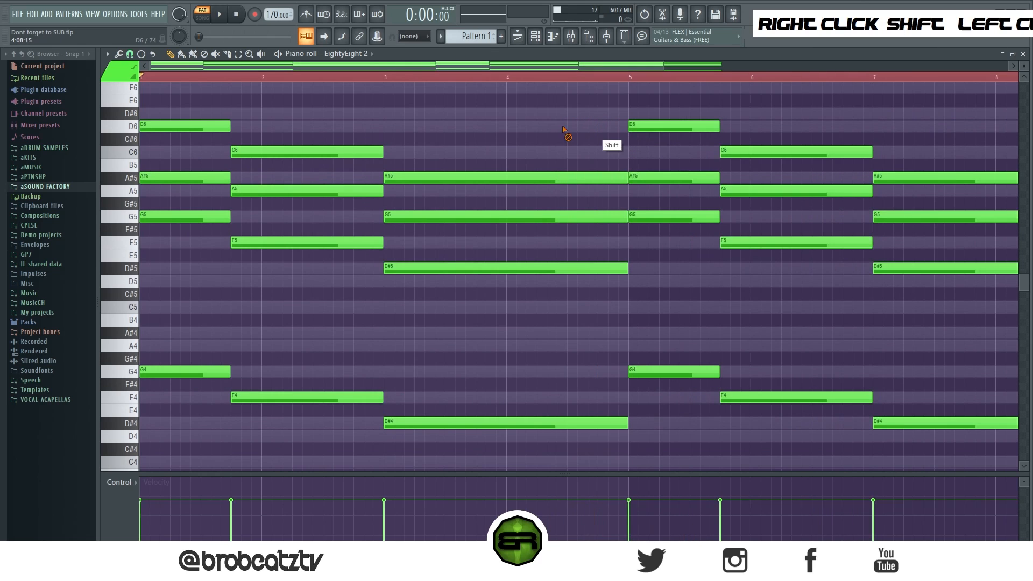
scroll(450, 70, "down", 3)
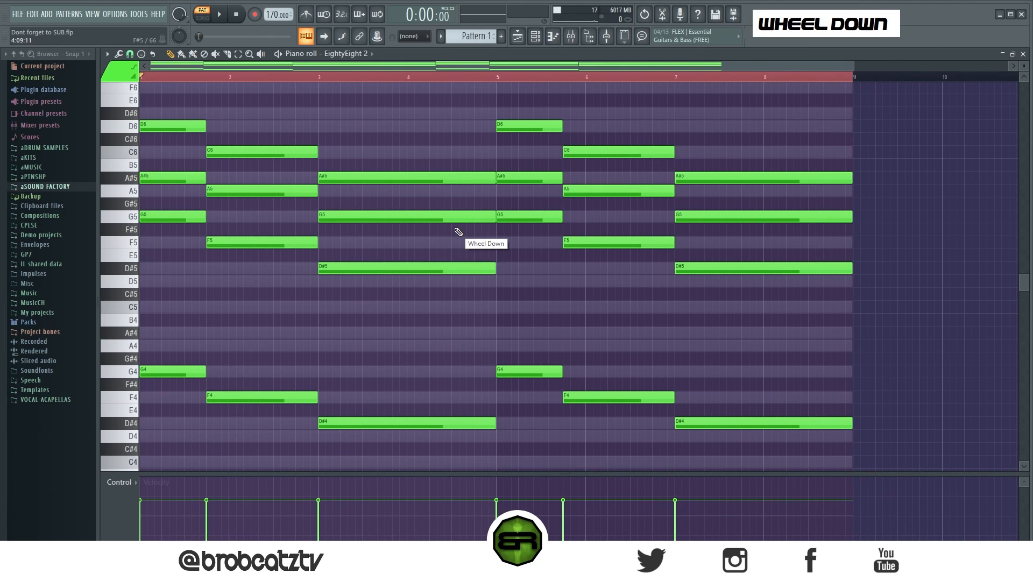
Copy the D#4 bass note of the bar 3 chord down to C4 and delete the D#4 original
scroll(435, 304, "down", 1)
key("ctrl")
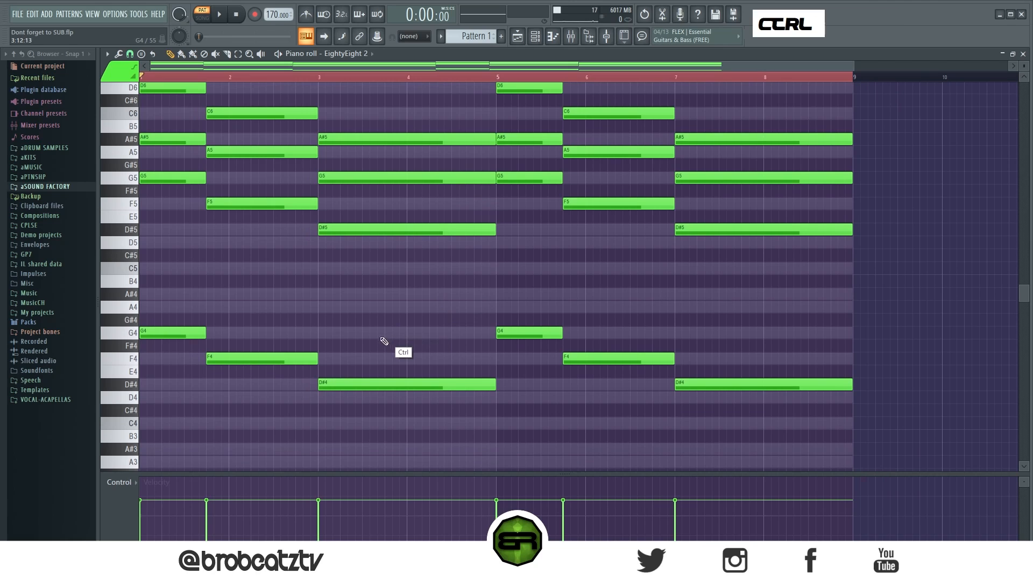
left_click_drag(371, 164, 511, 279)
right_click(347, 336)
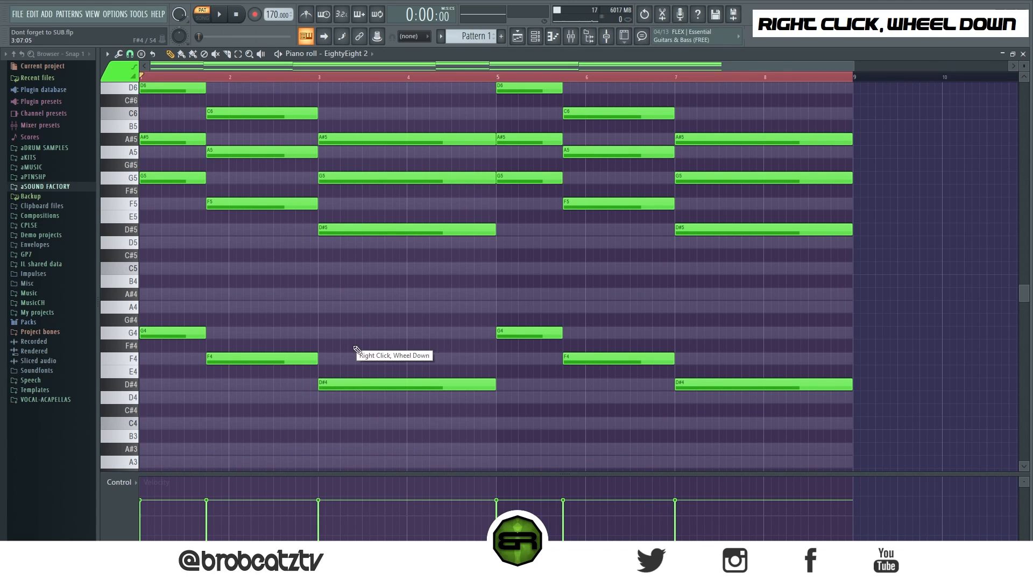
left_click(358, 384, "ctrl")
mouse_move(337, 385)
left_mouse_down("shift")
mouse_move(350, 385)
mouse_move(349, 425)
mouse_move(336, 425)
left_mouse_up("shift")
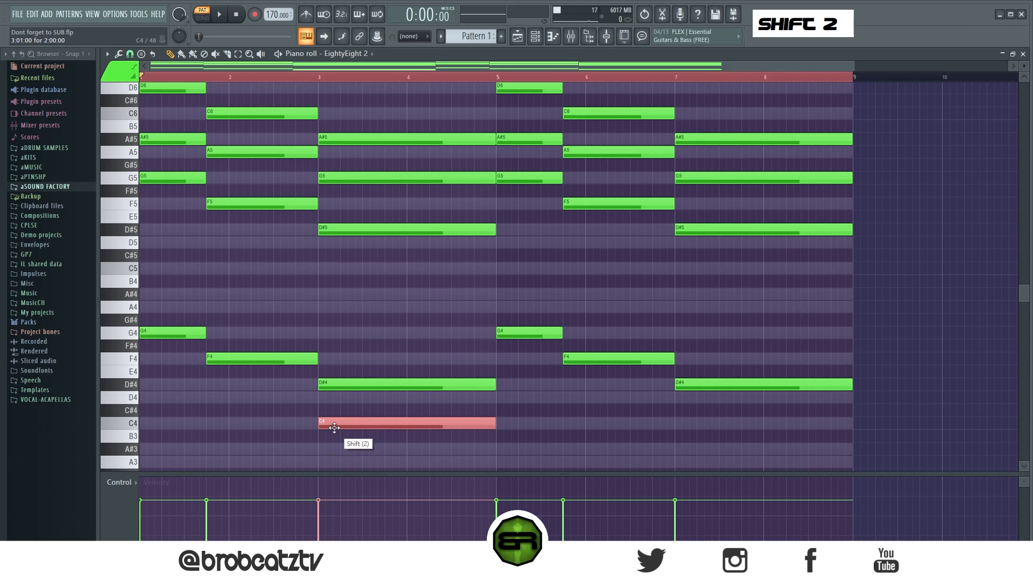
scroll(341, 427, "down", 1)
right_click(353, 423)
left_click_drag(370, 403, 378, 385, "ctrl")
right_click(367, 376)
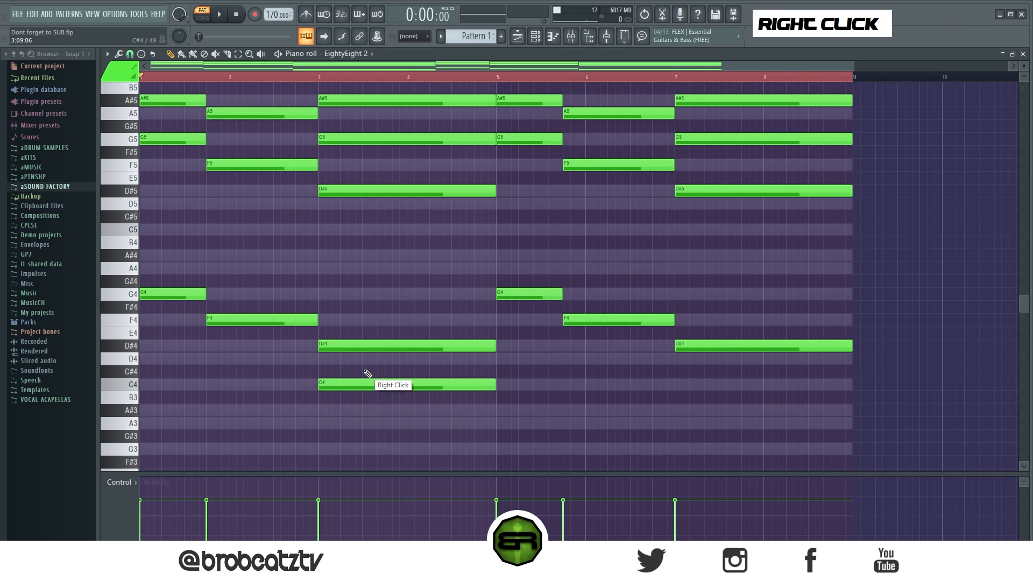
right_click(360, 348)
Play the pattern through both halves to hear the C4 bass under the bar 3 chord
key("space")
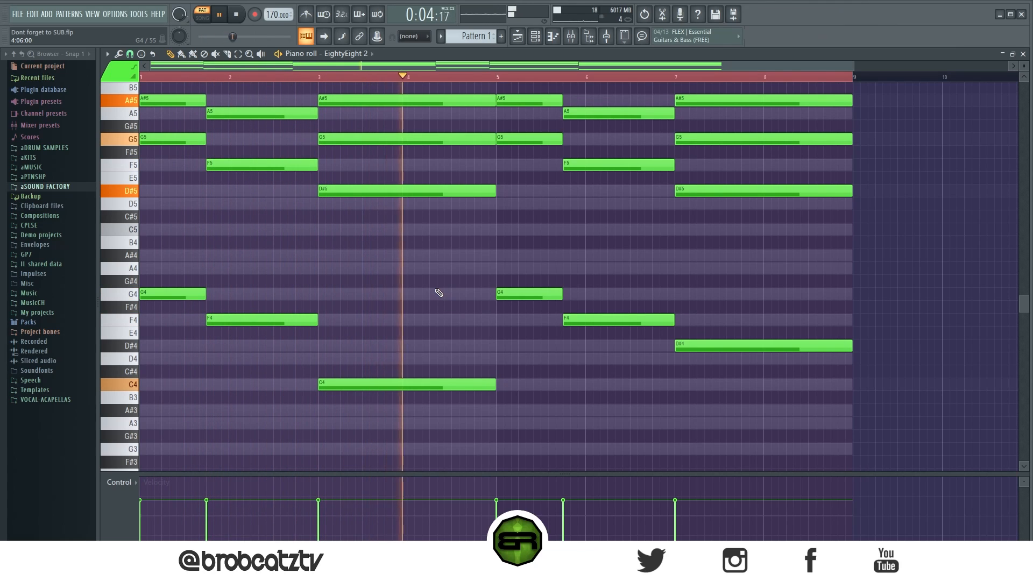
scroll(578, 355, "up", 1)
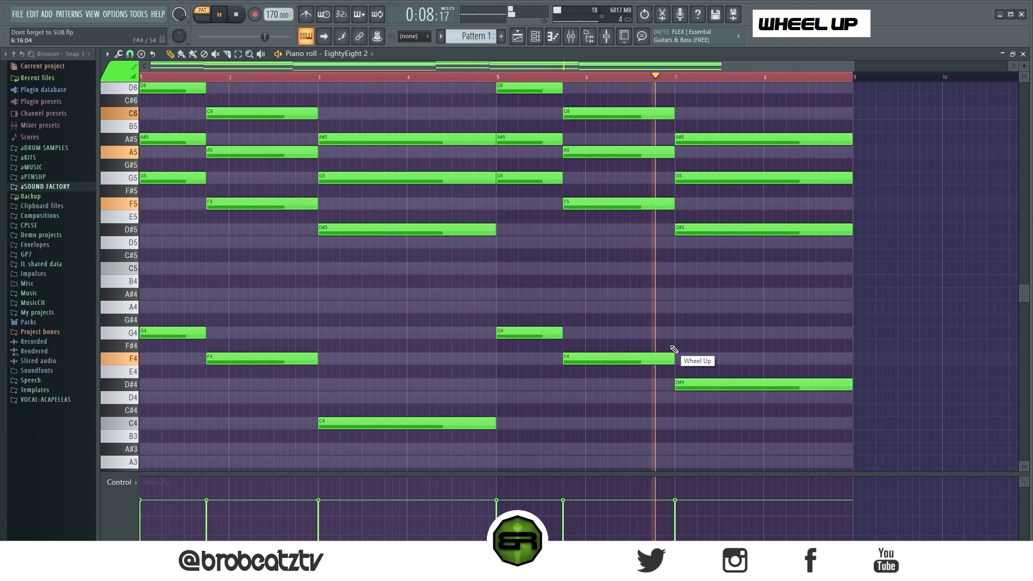
key("space")
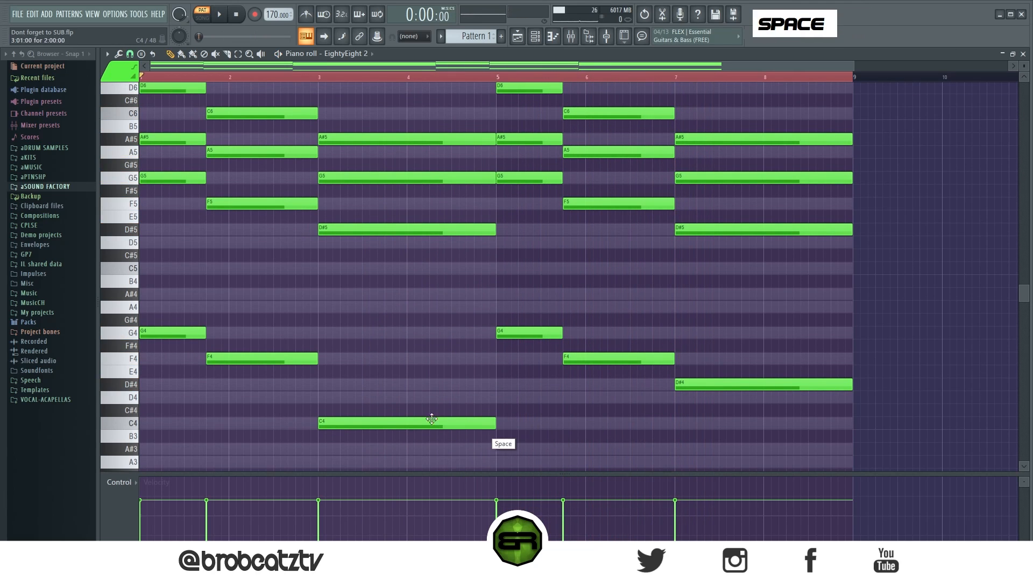
Copy the C4 bass note to the start of bar 7 and raise the copy two octaves to C6
left_click(334, 423, "ctrl")
left_click_drag(334, 423, 691, 427)
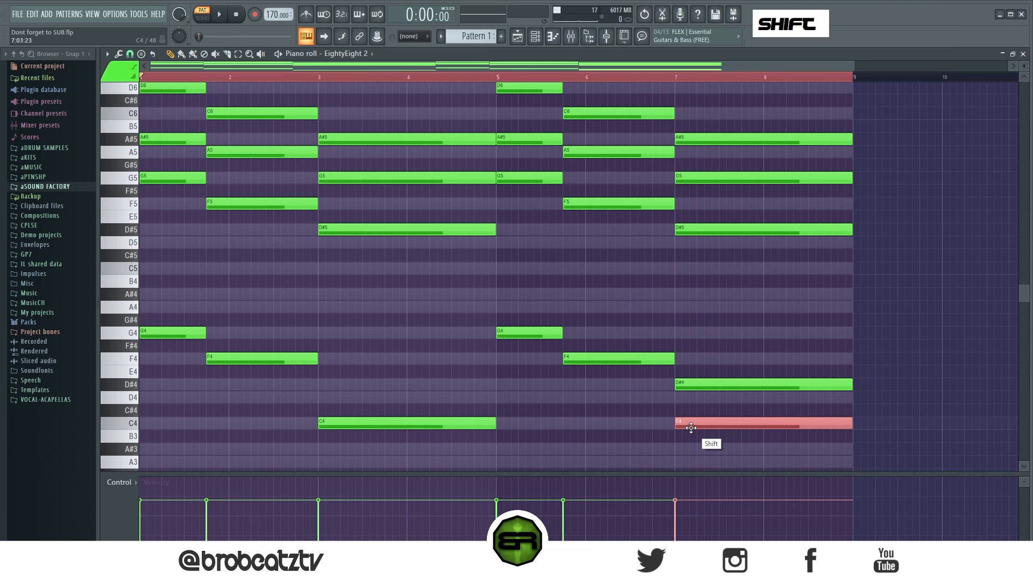
key("ctrl+Up")
key("ctrl+Up")
key("ctrl+space")
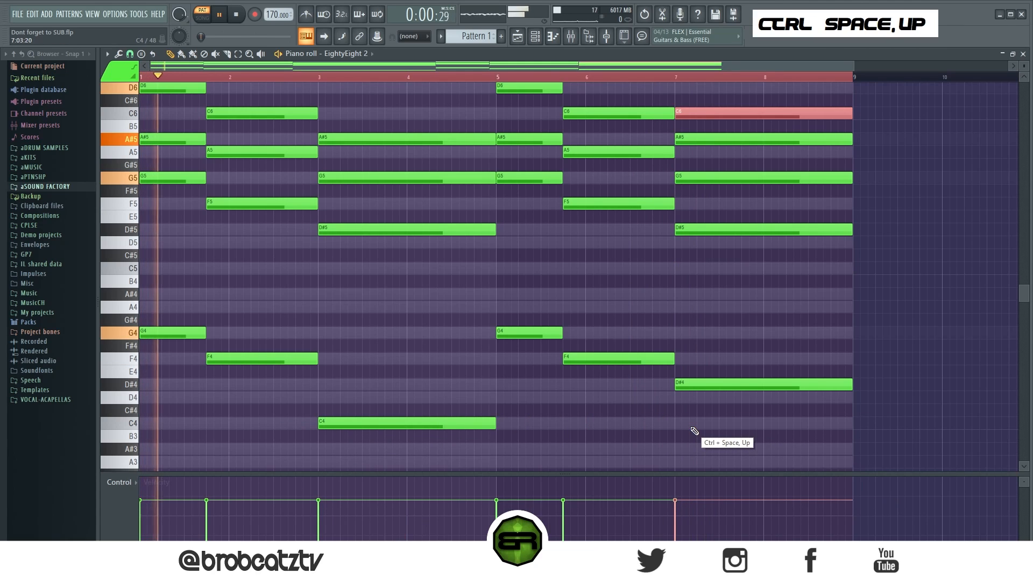
Play the pattern from bar 6 to hear the last chord with its added C6 note
key("space")
scroll(635, 161, "up", 1)
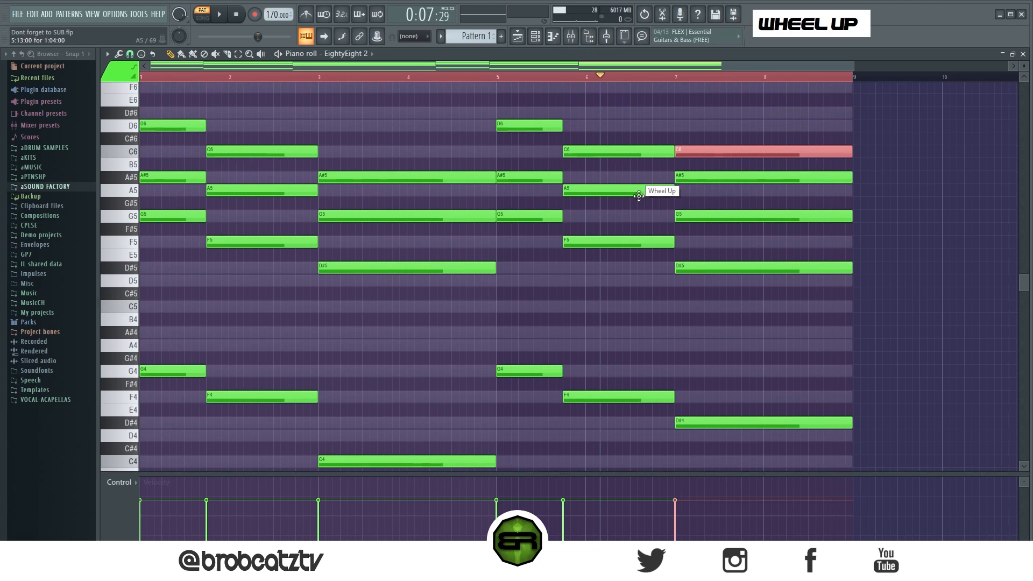
key("space")
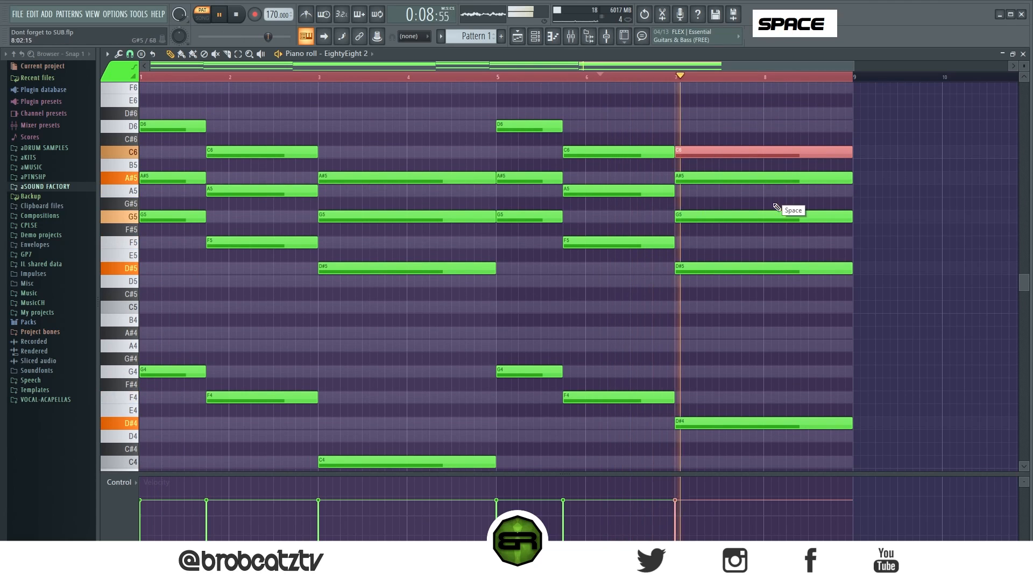
key("space")
key("space")
key("space")
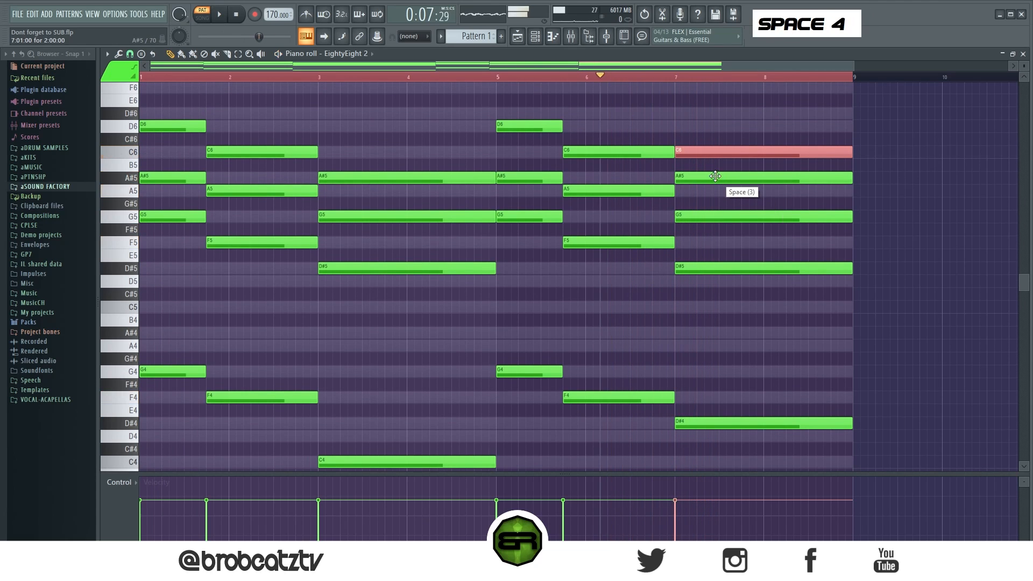
Try the last chord's added note an octave lower at C5, then return it to C6, playing each version
key("ctrl+Down")
key("space")
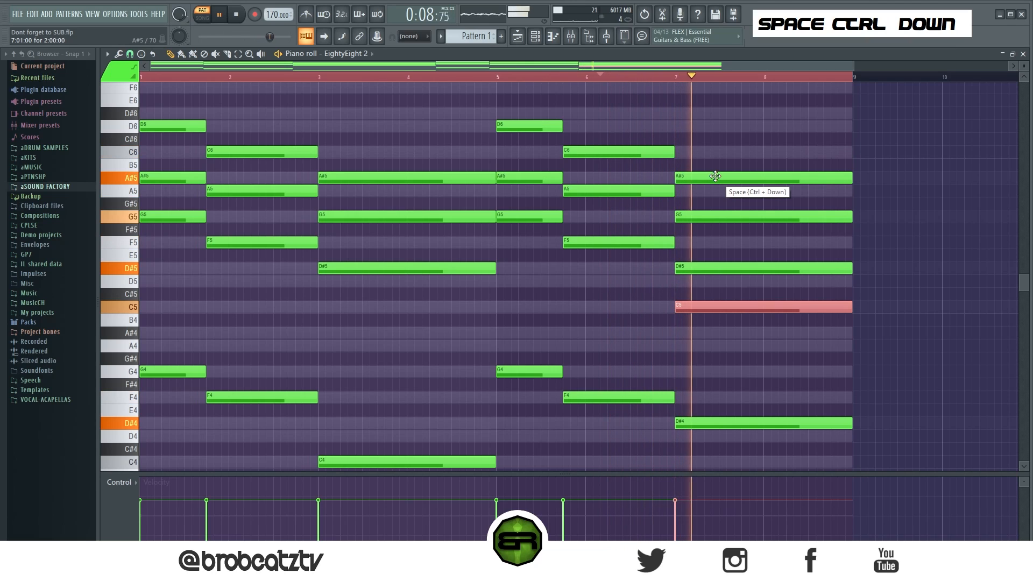
key("space")
key("ctrl+Up")
key("space")
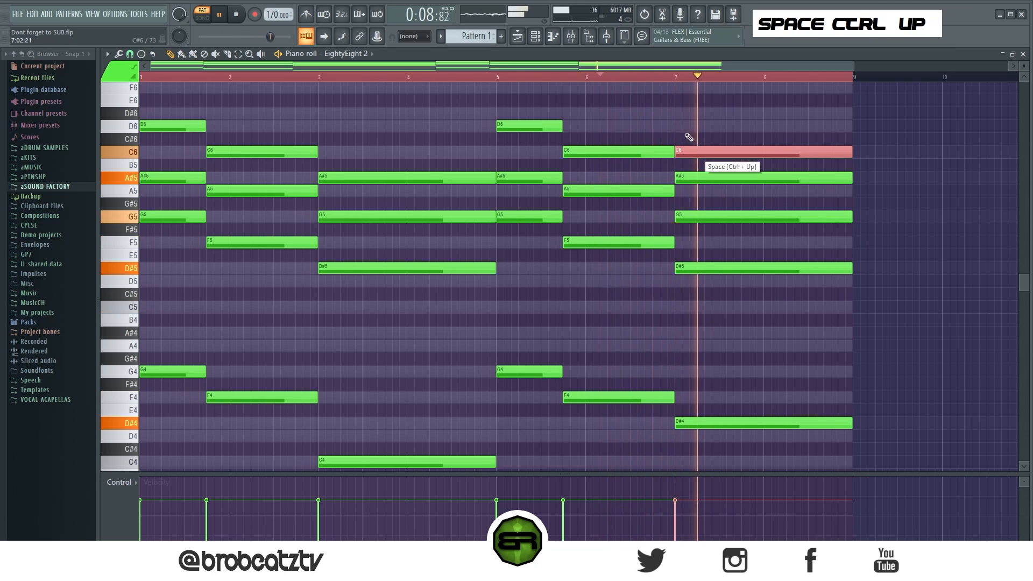
key("space")
Try shifting the second chord's A5 and the third chord's G5 by octaves, then return both to their original octave
right_click(693, 165)
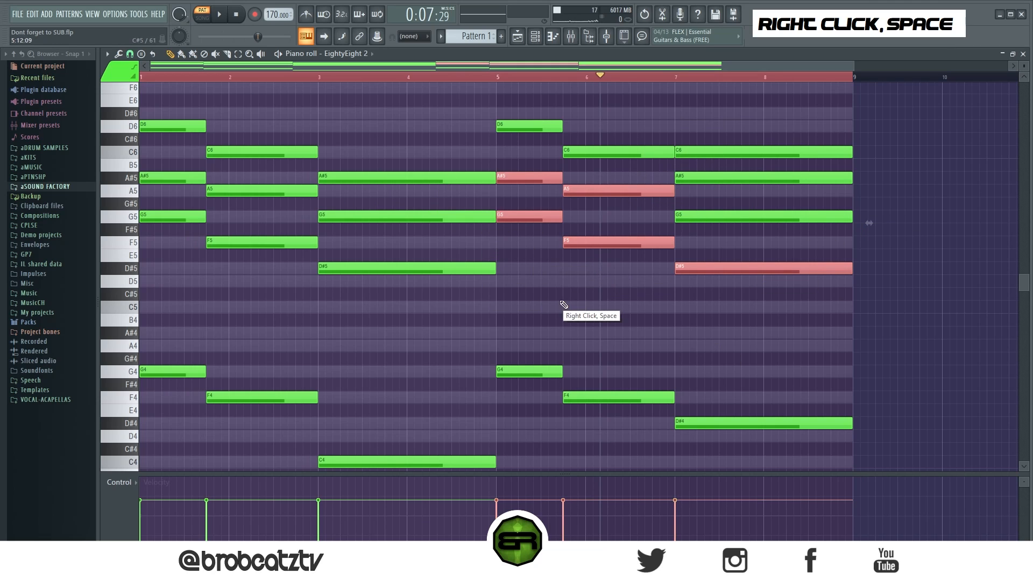
right_click(470, 335)
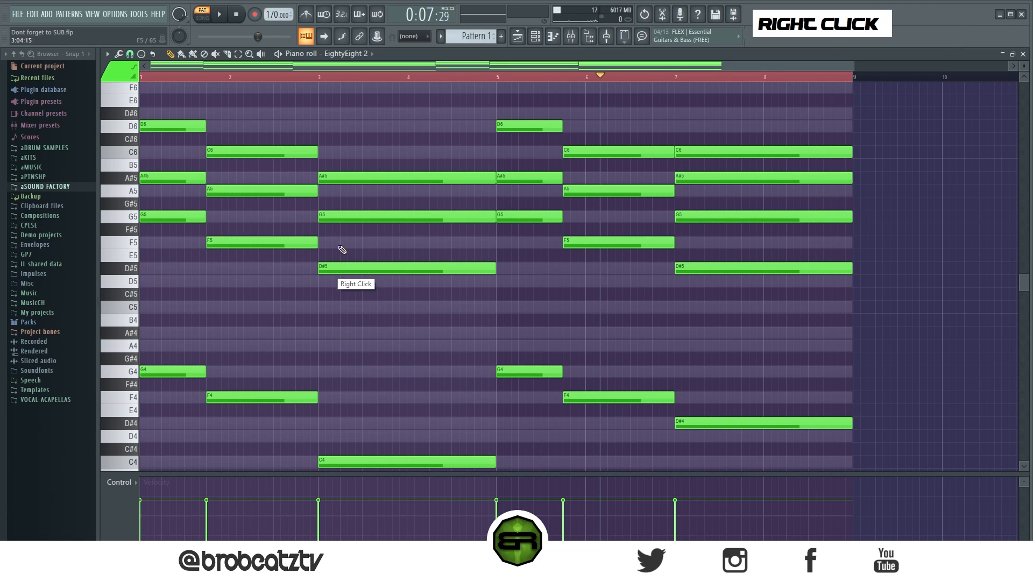
left_click(322, 215, "ctrl")
left_click(279, 191, "ctrl+shift")
key("ctrl+Up")
key("ctrl+Down")
key("ctrl+Down")
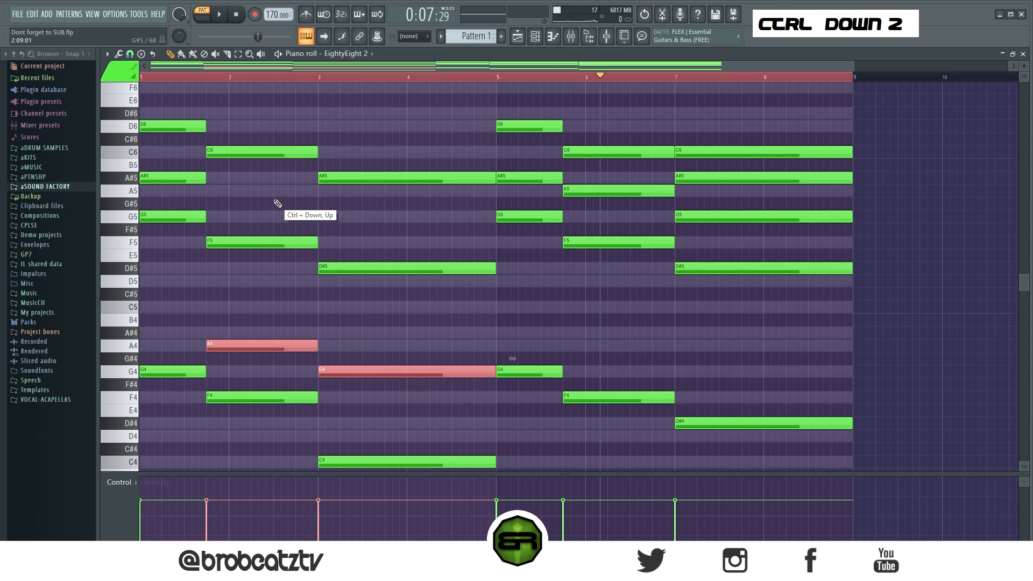
key("ctrl+Up")
key("ctrl+Down")
key("ctrl+Up")
right_click(528, 285)
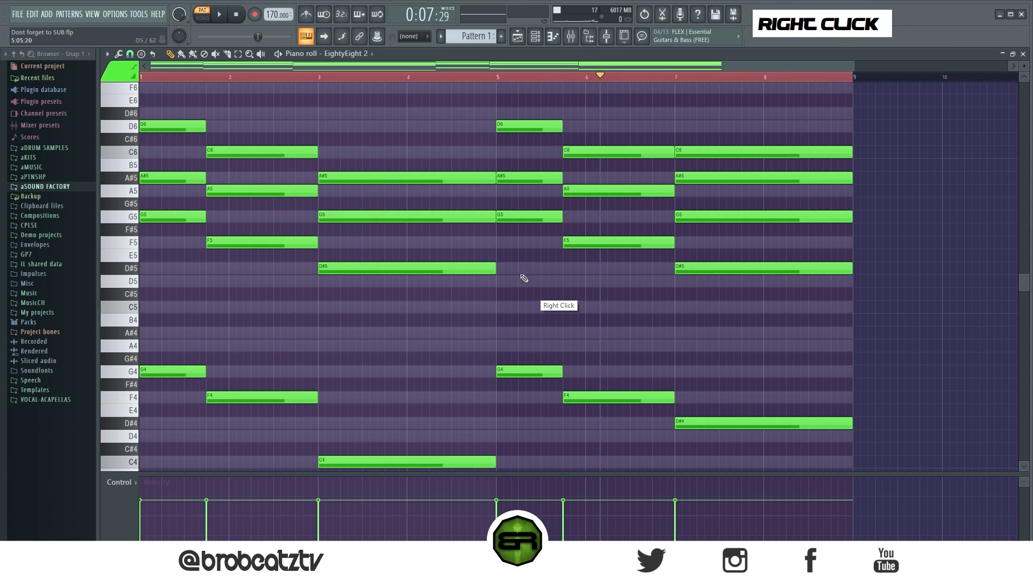
Open the channel rack and play the chord pattern on the first Mellotron V channel
left_click_drag(490, 111, 664, 254, "ctrl")
left_click(535, 36)
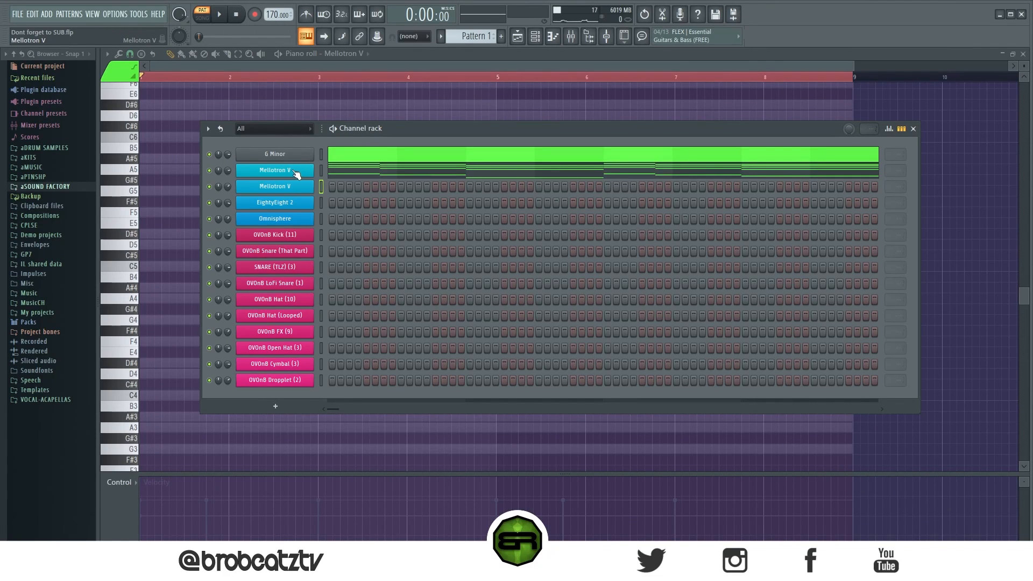
key("space")
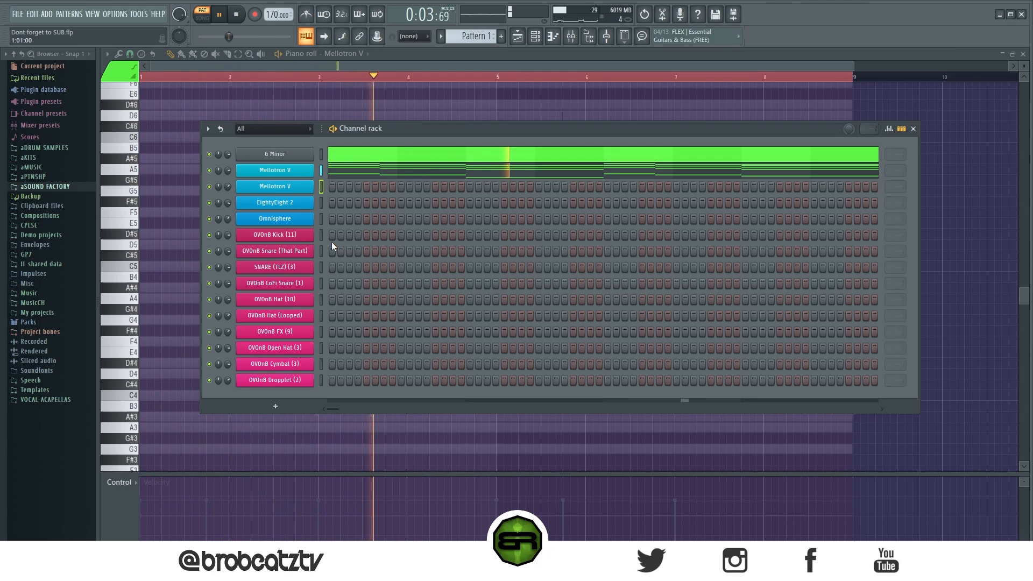
key("space")
Copy the chord notes from the first Mellotron V channel and paste them into the second Mellotron V channel
right_click(293, 171)
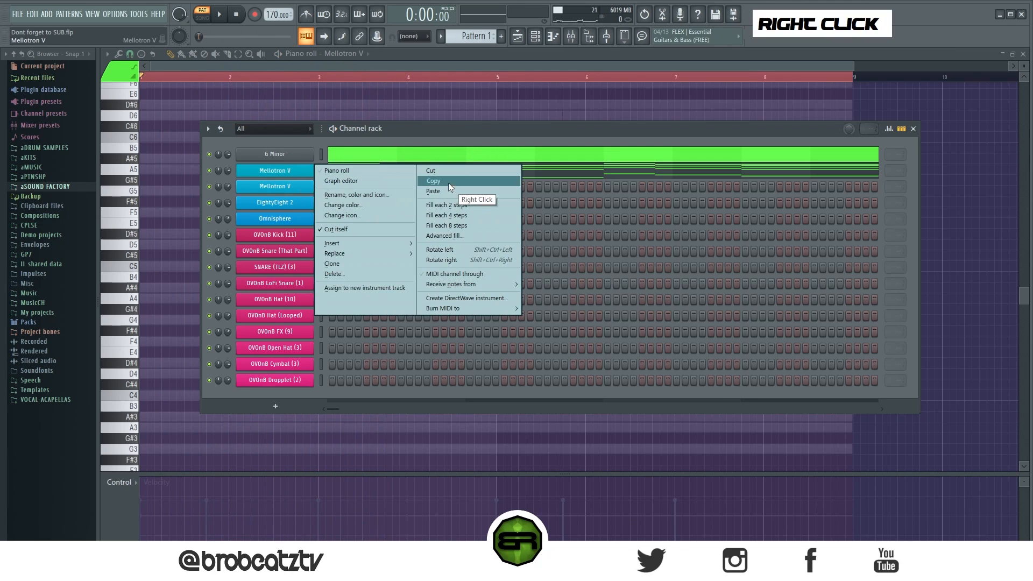
left_click(449, 182)
right_click(295, 187)
left_click(457, 207)
key("F5")
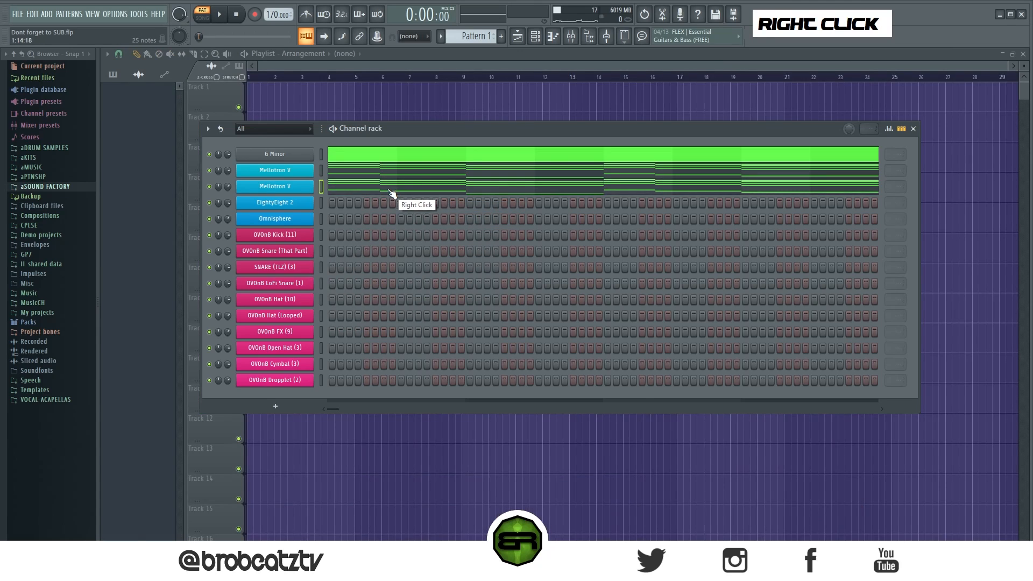
Open the second Mellotron V's notes in the piano roll and delete all six bass notes below the chords
left_click(390, 191)
scroll(373, 211, "down", 3)
right_click(186, 251)
right_click(259, 277)
right_click(403, 330)
right_click(711, 299)
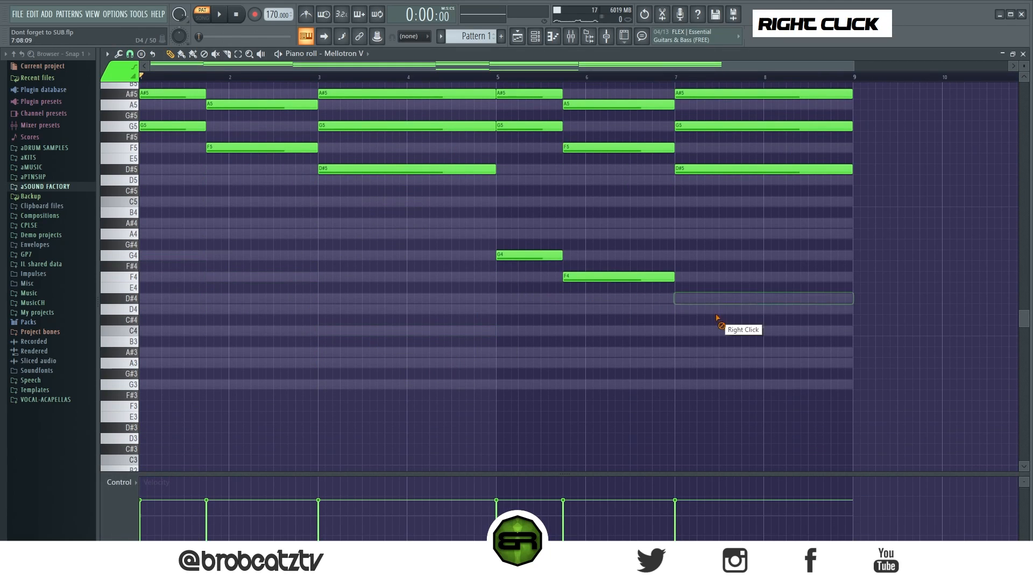
right_click(618, 276)
right_click(522, 254)
Raise the first chord's A#5 note one octave to A#6 and play the chord repeatedly
scroll(300, 329, "up", 4)
scroll(309, 81, "up", 1)
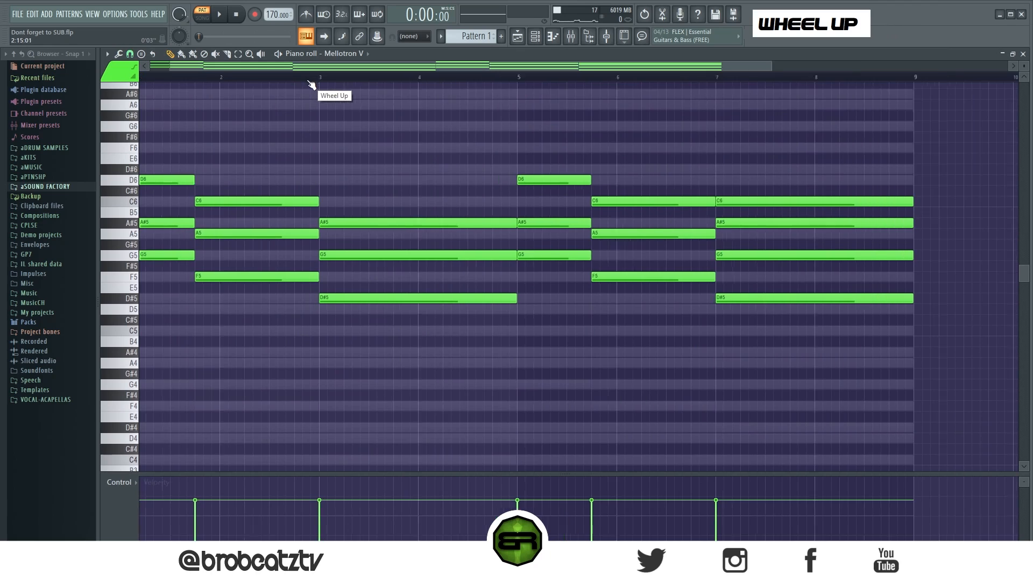
scroll(311, 82, "up", 2)
right_click(315, 108)
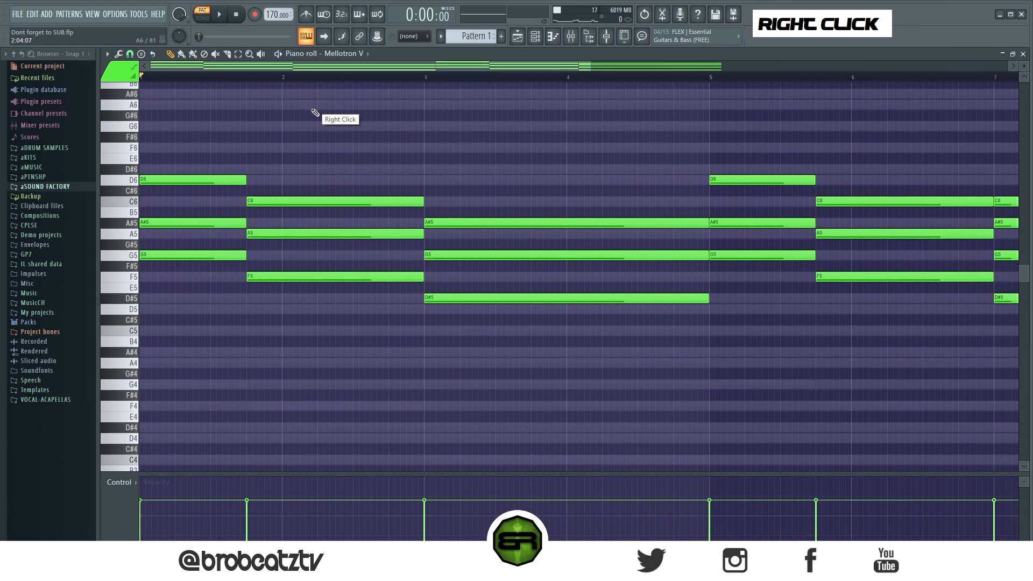
left_click(194, 224, "ctrl")
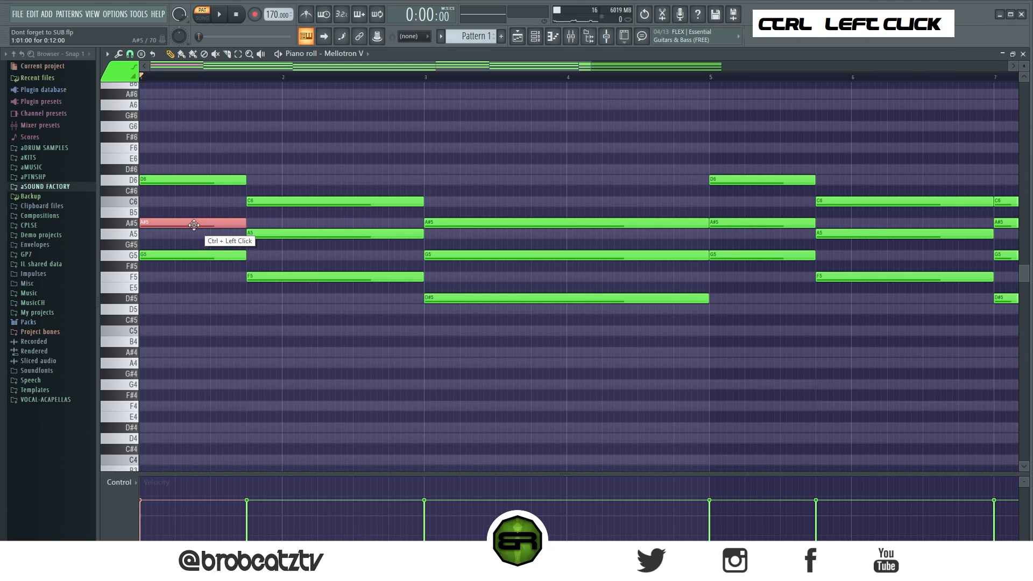
key("ctrl+Up")
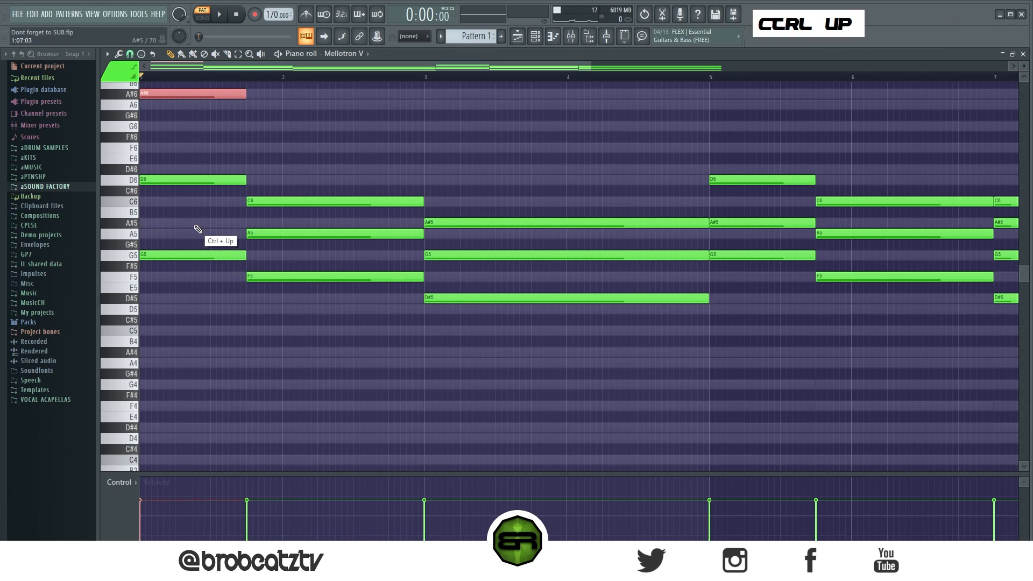
key("space")
key("space")
key("space")
key("space")
key("space")
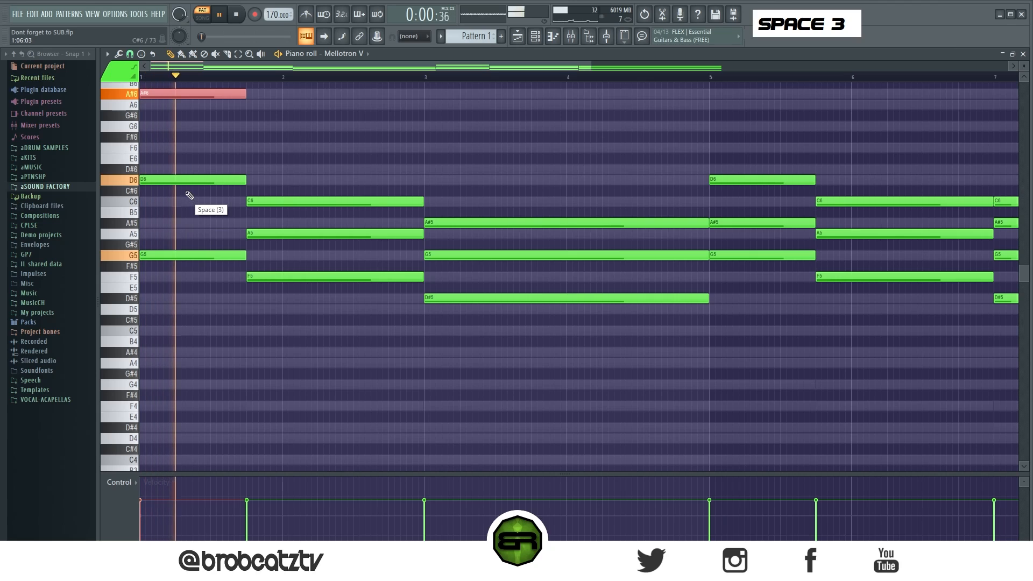
key("space")
key("space")
key("space")
key("space")
key("space")
key("space")
Lower the first chord's top note from A#6 to F6 and play the chord repeatedly
left_click_drag(160, 110, 162, 148)
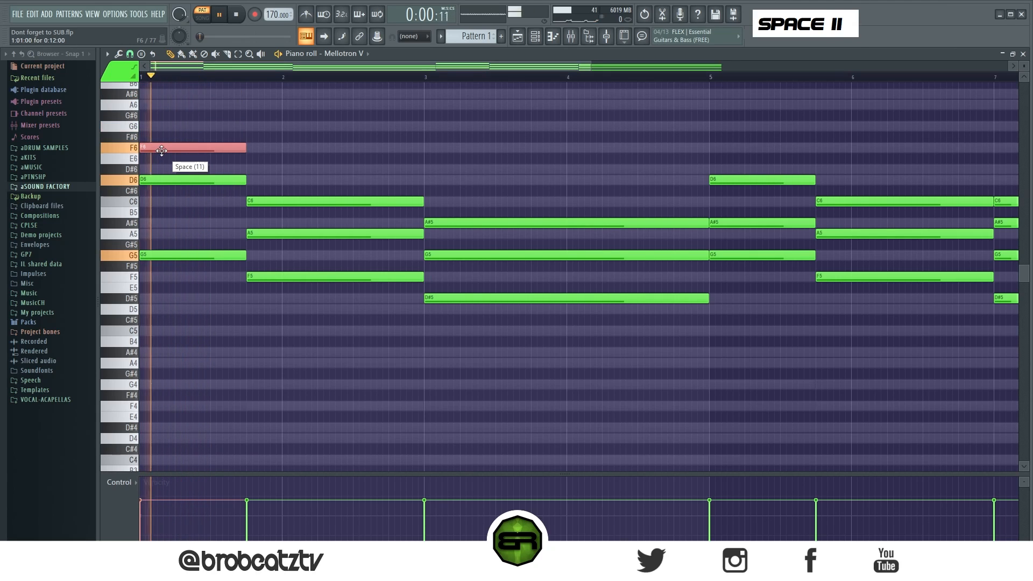
key("space")
key("space")
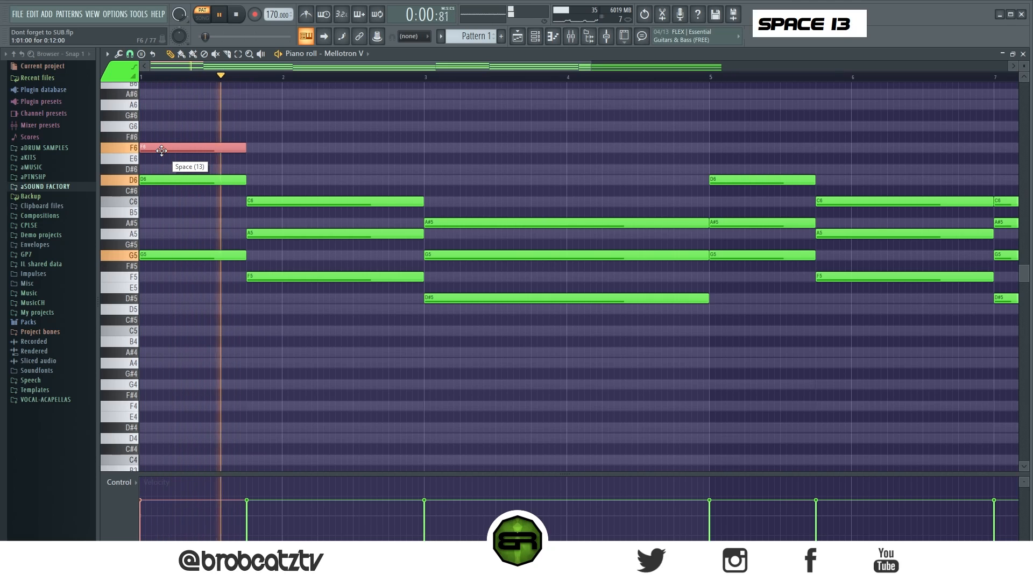
key("space")
key("space")
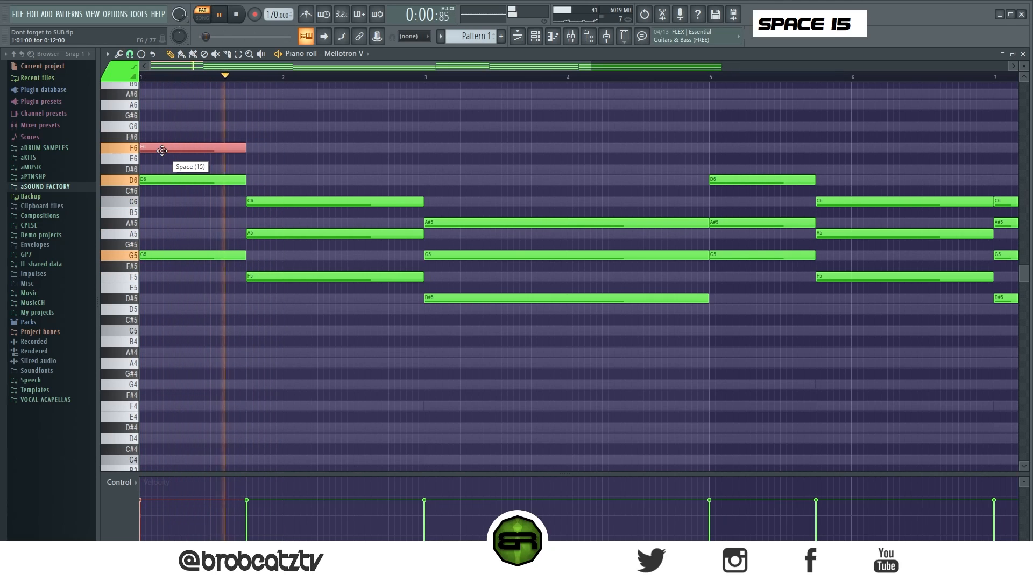
key("space")
key("space")
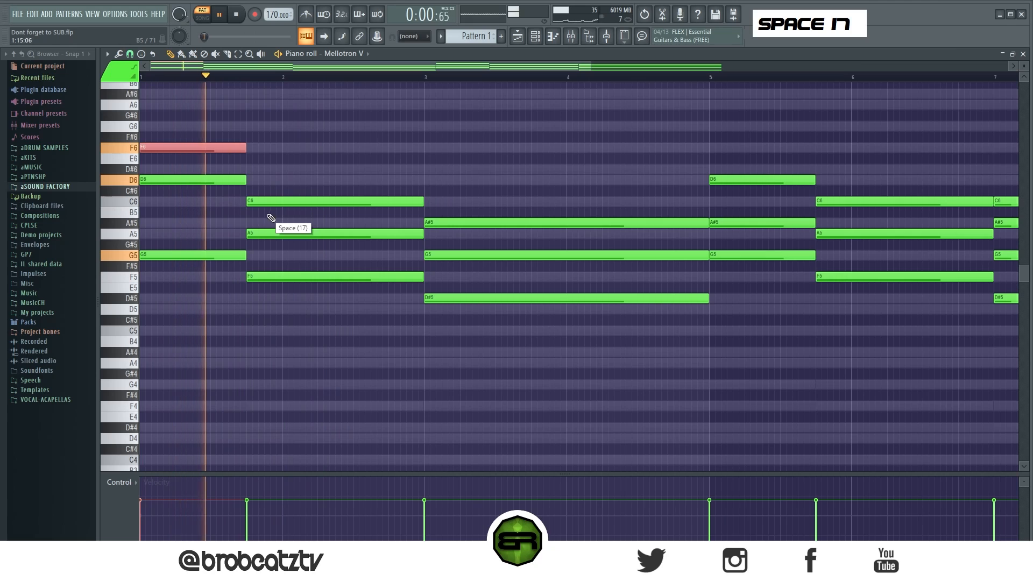
Remove the A5 note from the second chord while playing the progression
key("space")
key("space")
right_click(284, 233)
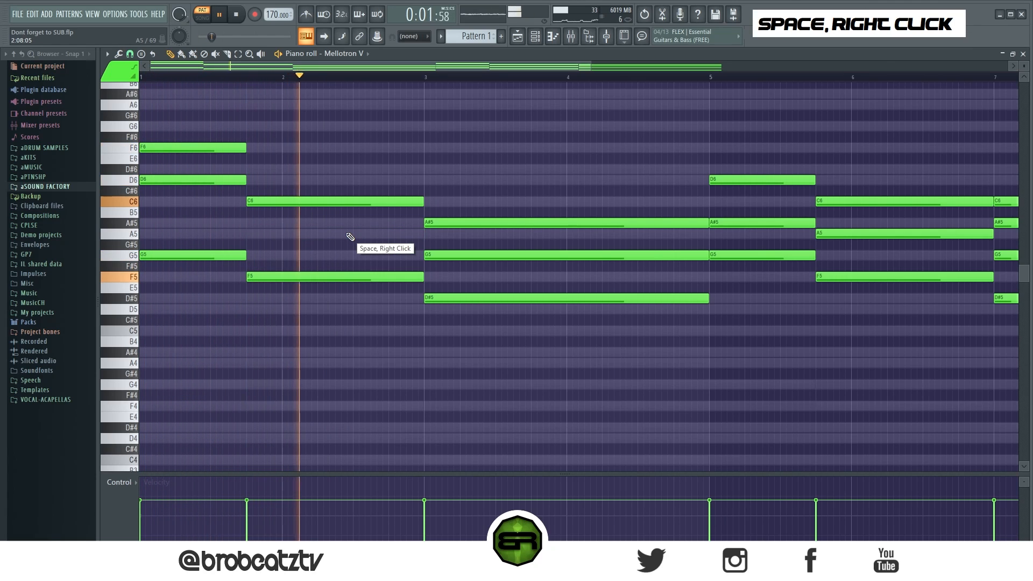
key("space")
Shorten the first three chords into stabs of less than half a bar each and play them
left_click_drag(162, 110, 417, 340)
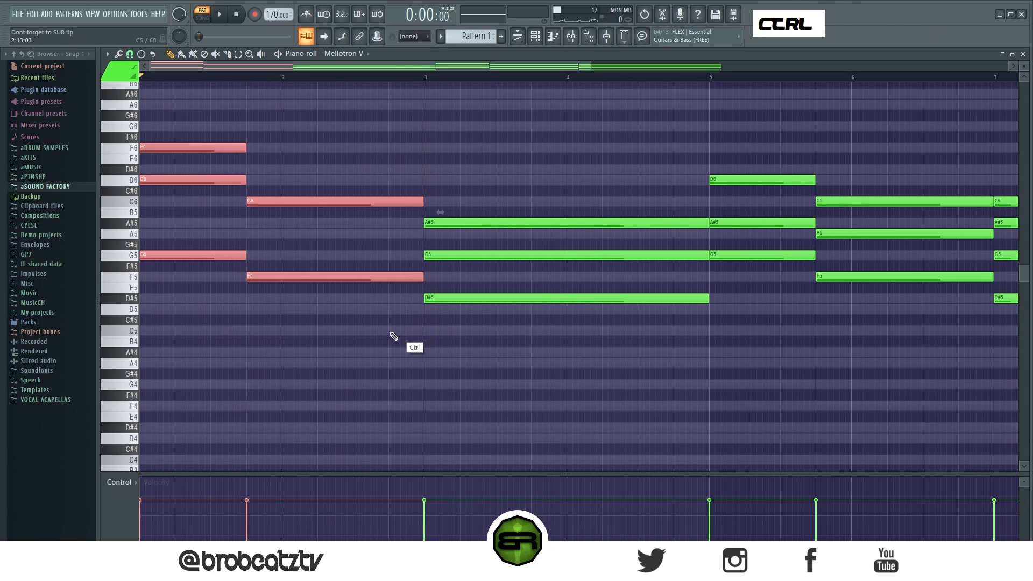
left_click(352, 328, "ctrl")
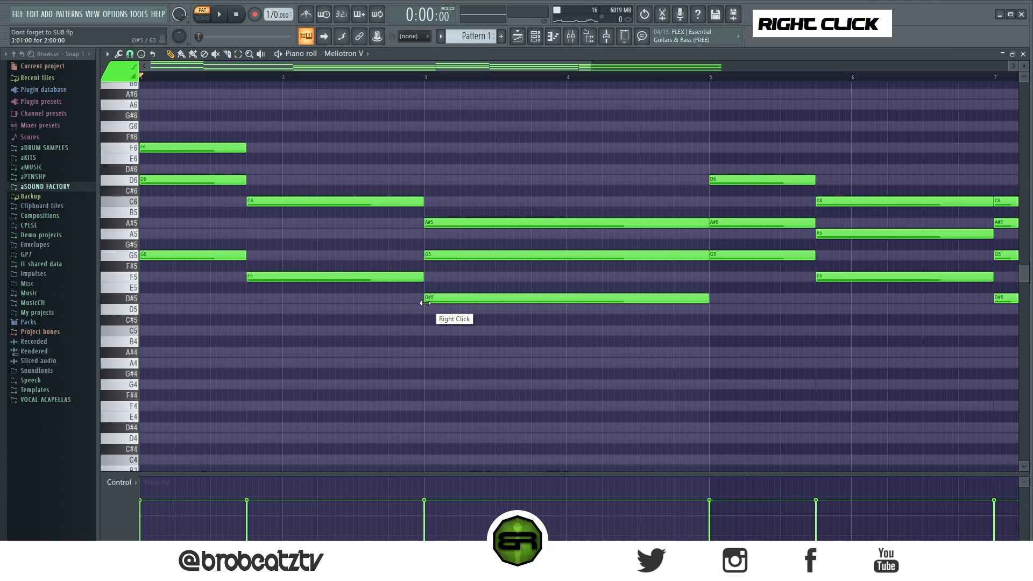
scroll(402, 105, "down", 3)
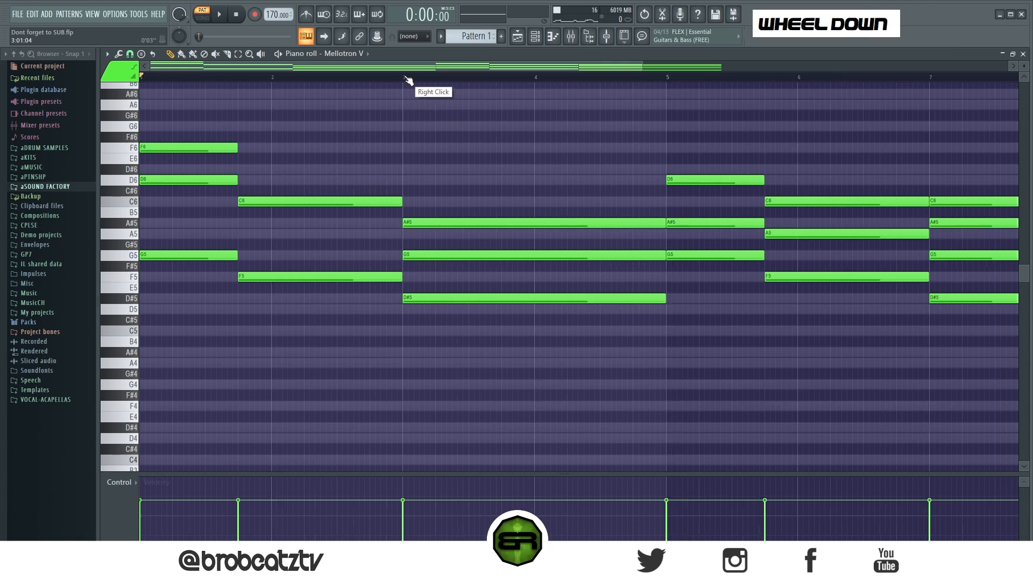
left_click_drag(165, 124, 198, 306)
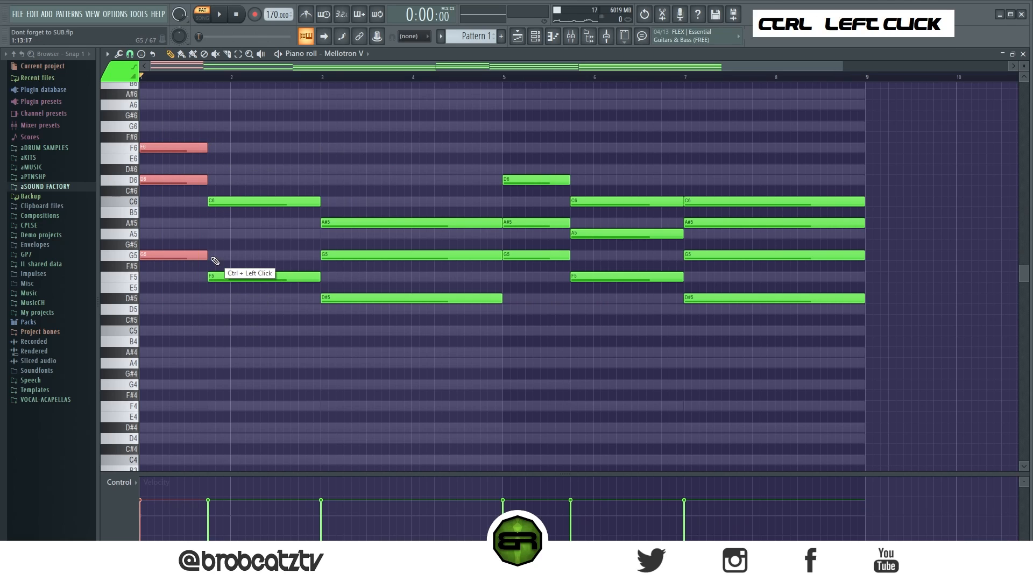
left_click_drag(208, 256, 172, 257)
left_click_drag(245, 186, 237, 295)
left_click_drag(387, 209, 425, 317)
left_click_drag(500, 298, 362, 323)
key("space")
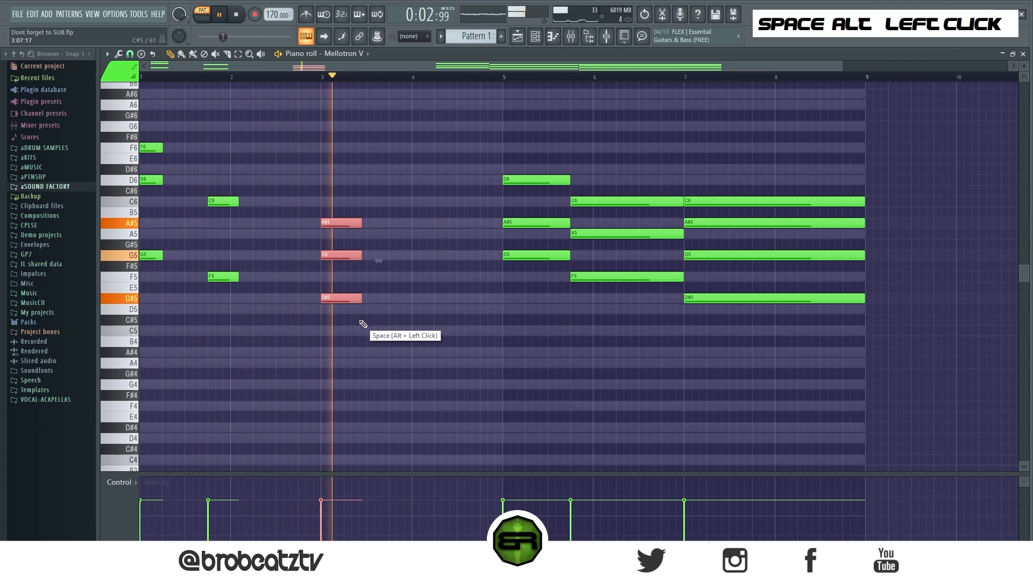
Replace the chord at bar 5 with a copy of the shortened first chord
key("space")
left_click_drag(526, 138, 541, 285)
key("Delete")
left_click_drag(145, 135, 209, 342)
left_click_drag(151, 257, 515, 268)
Shorten the last two chords into stabs, then remove the A#5 note from the last chord and the A5 note from the one before it
left_click_drag(556, 186, 783, 325)
left_click_drag(667, 185, 784, 316)
left_click_drag(779, 301, 710, 317)
key("space")
right_click(687, 217)
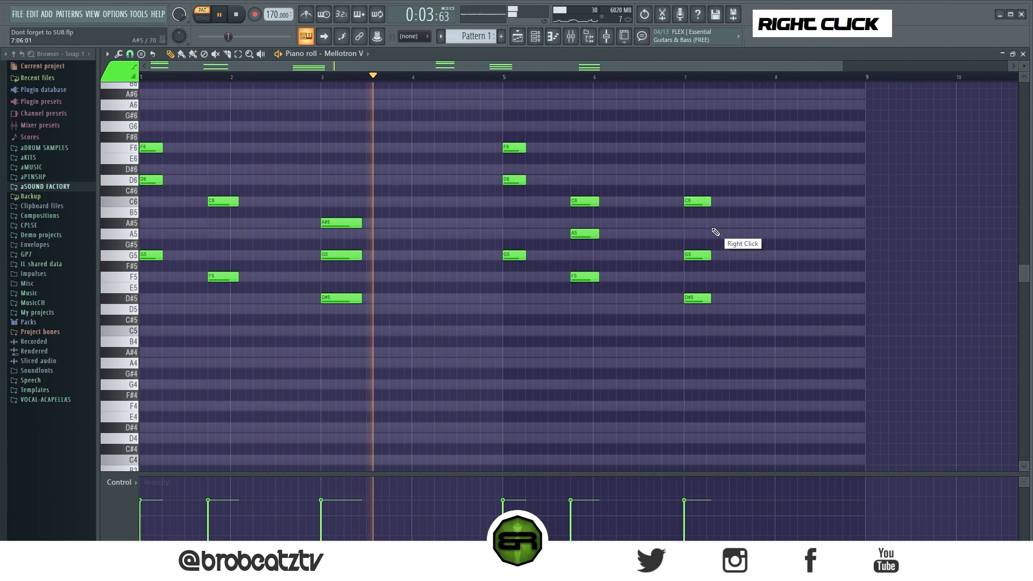
right_click(584, 234)
key("space")
Raise the velocity of all the stab notes together and play the pattern
key("ctrl+a")
scroll(666, 314, "up", 6, "alt")
key("space")
key("space")
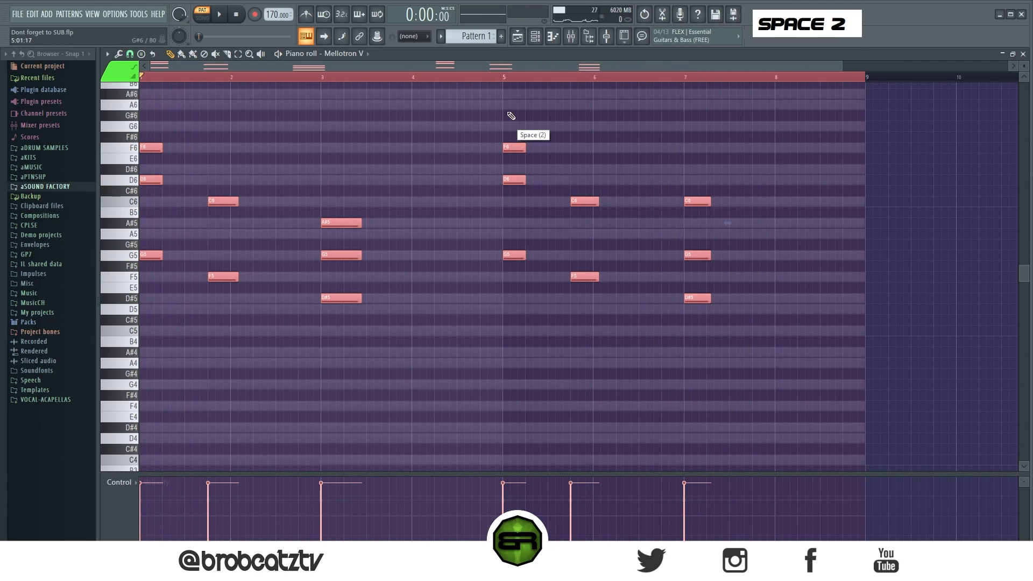
Copy the full chord notes from the first Mellotron V channel into the EightyEight 2 channel and play them from its piano roll
left_click(538, 35)
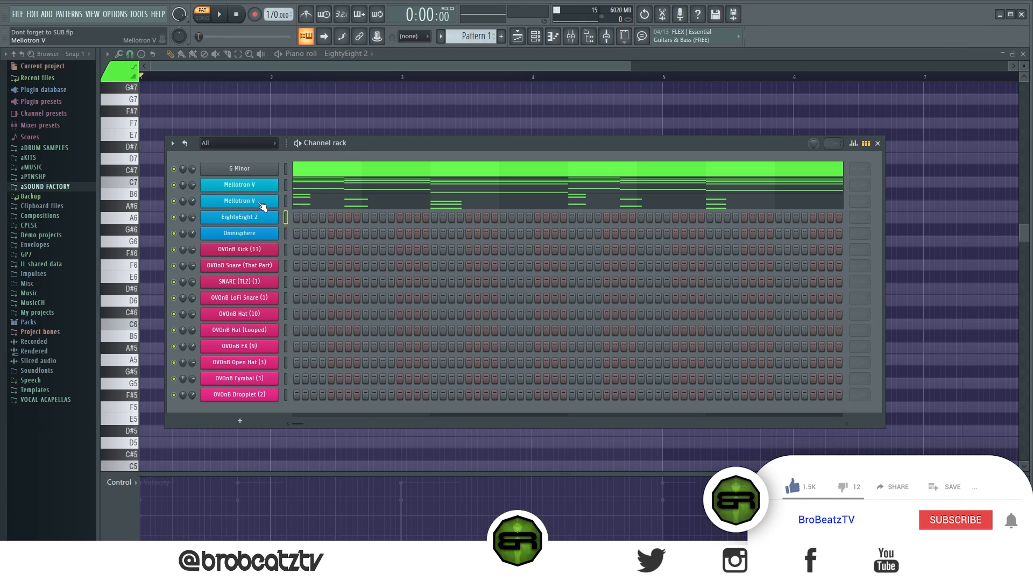
right_click(273, 185)
left_click(407, 194)
right_click(250, 235)
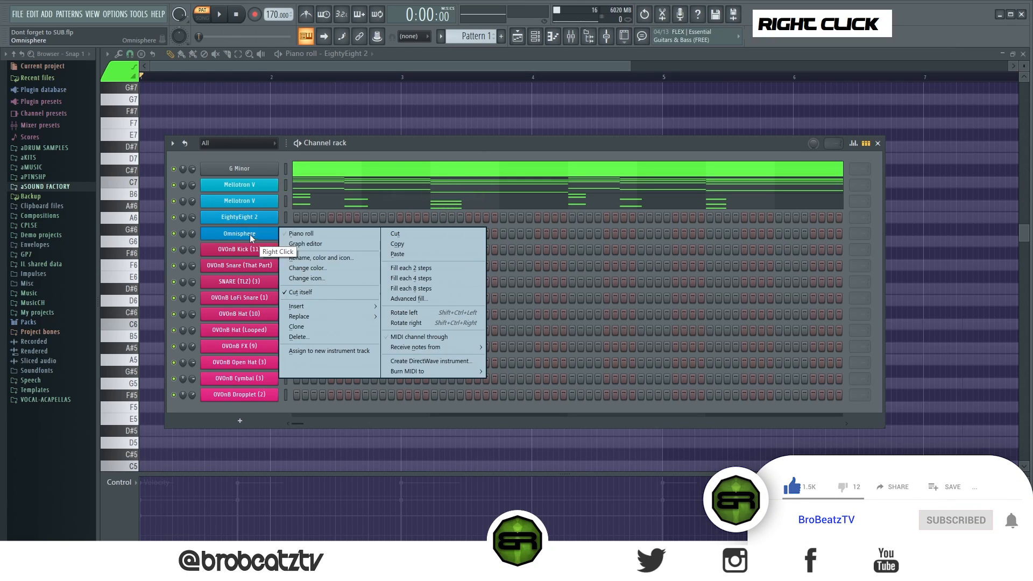
right_click(256, 219)
left_click(397, 237)
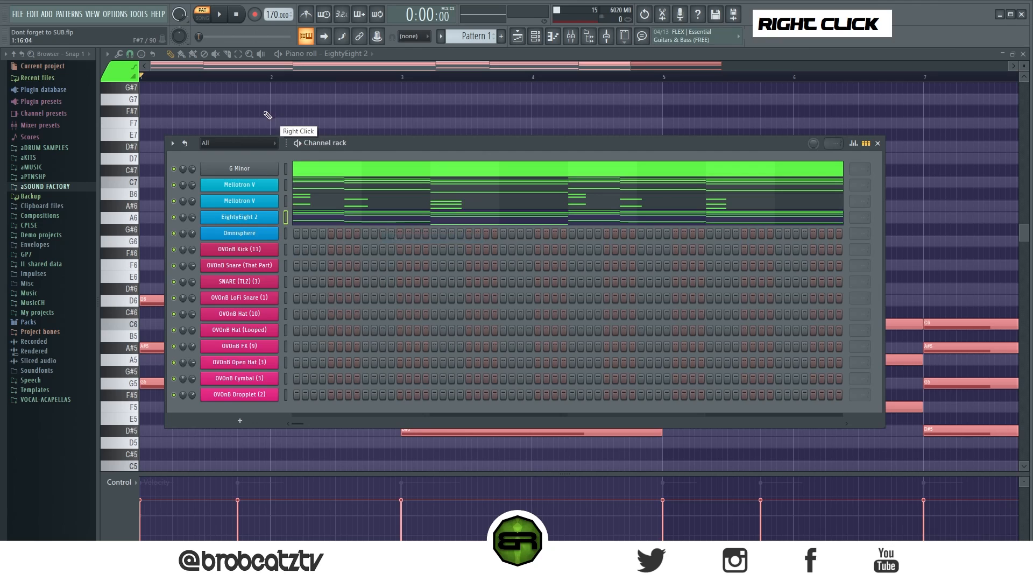
key("F6")
scroll(267, 111, "down", 4)
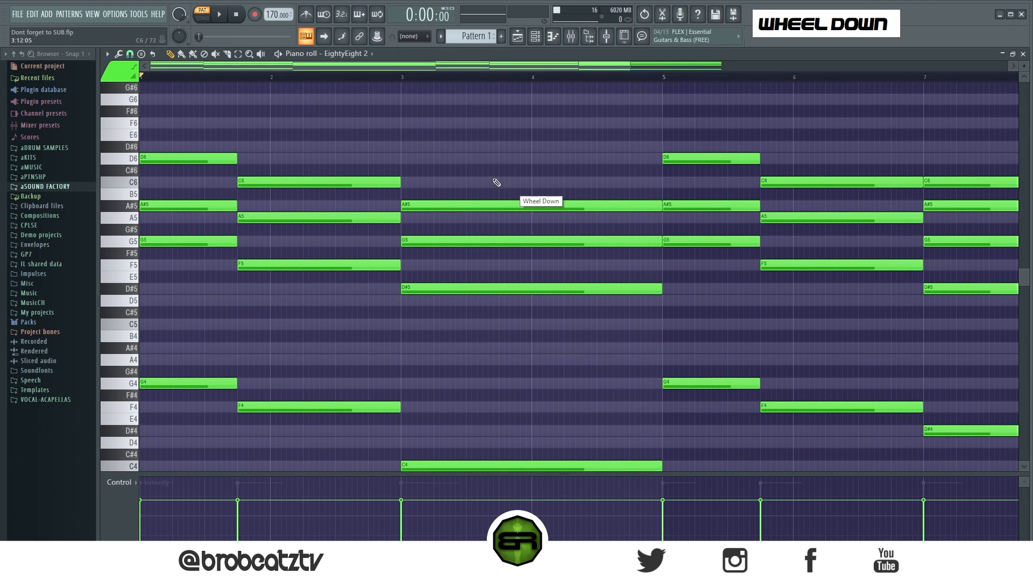
key("space")
key("space")
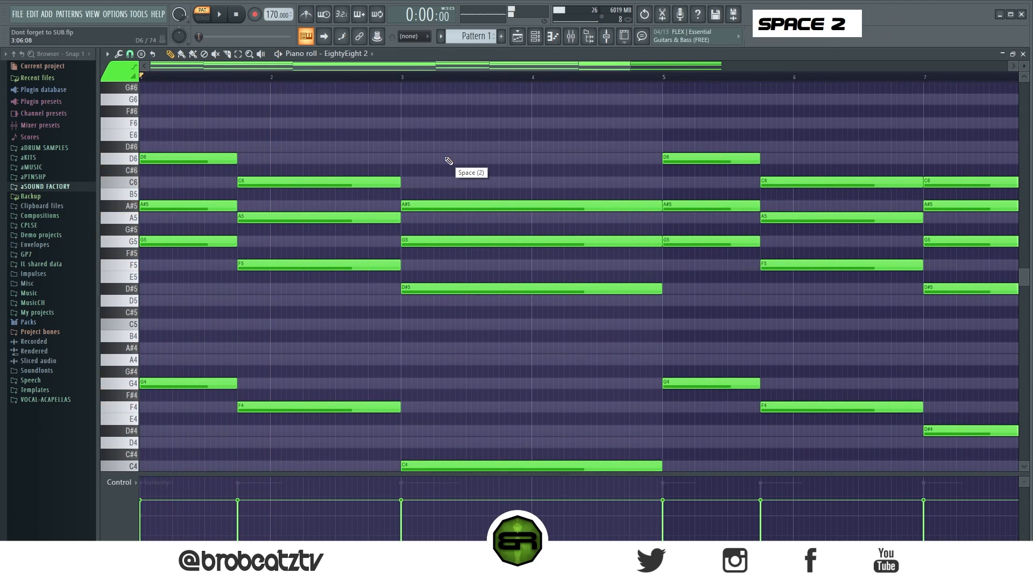
left_click_drag(180, 205, 196, 206)
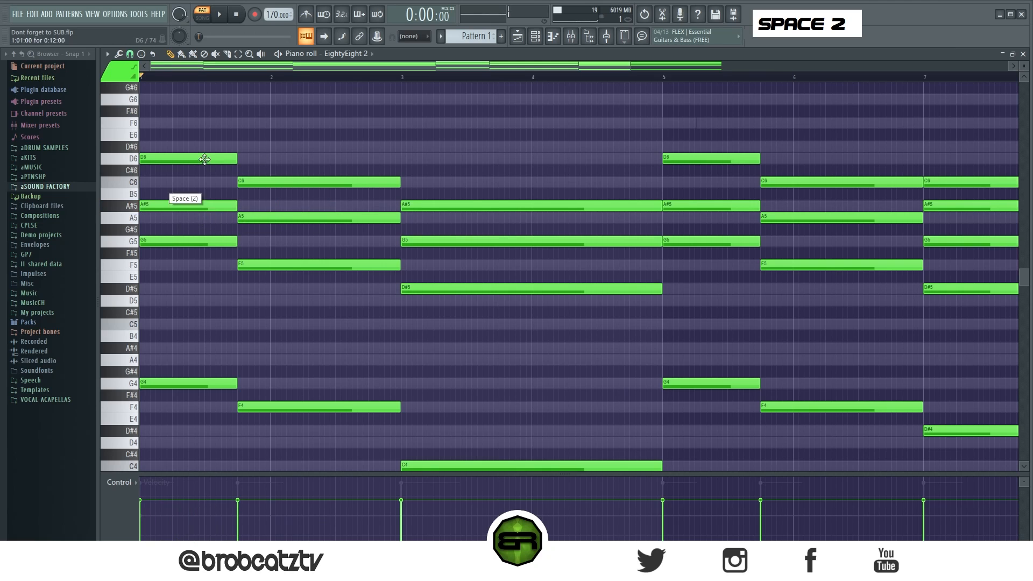
right_click(346, 143)
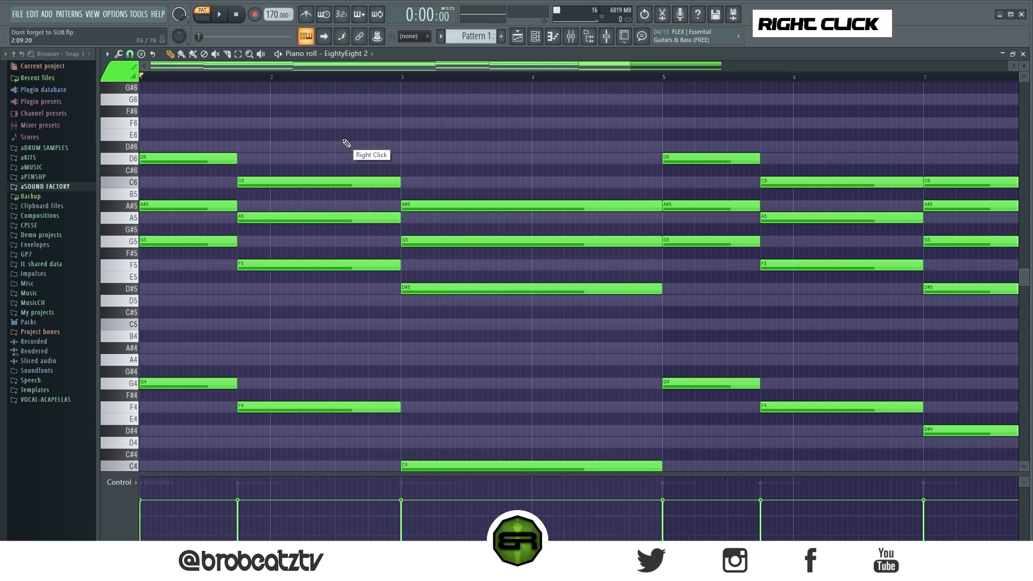
scroll(187, 171, "up", 2)
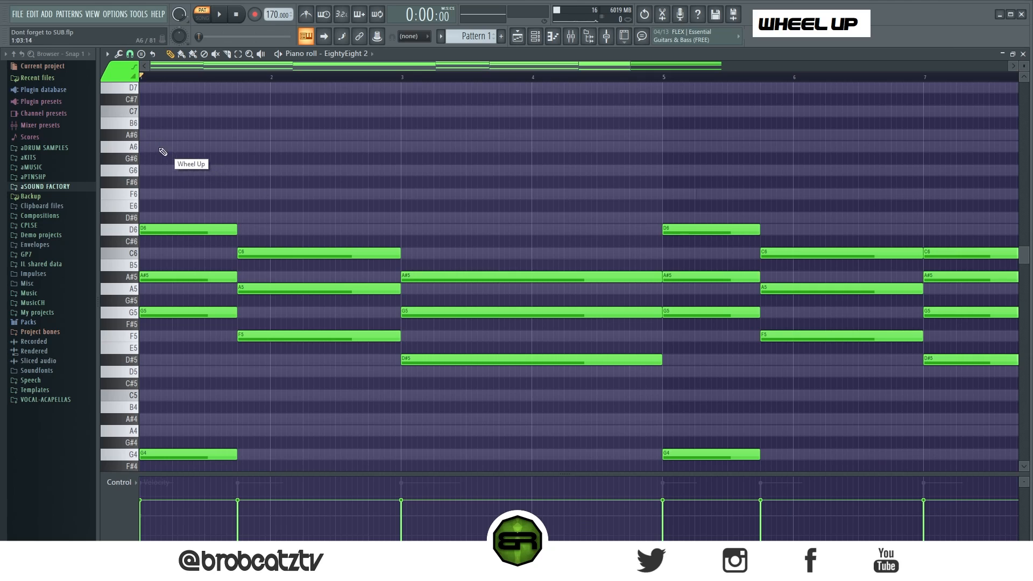
left_click(146, 147)
left_click(185, 170)
left_click(267, 194)
left_click(418, 158)
left_click(506, 147)
right_click(540, 147)
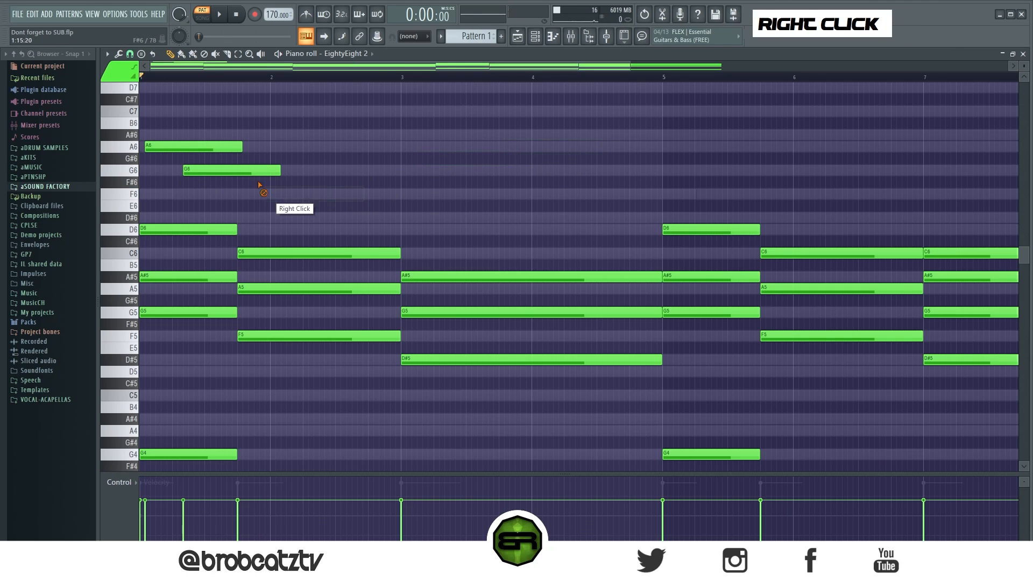
right_click(237, 170)
right_click(203, 148)
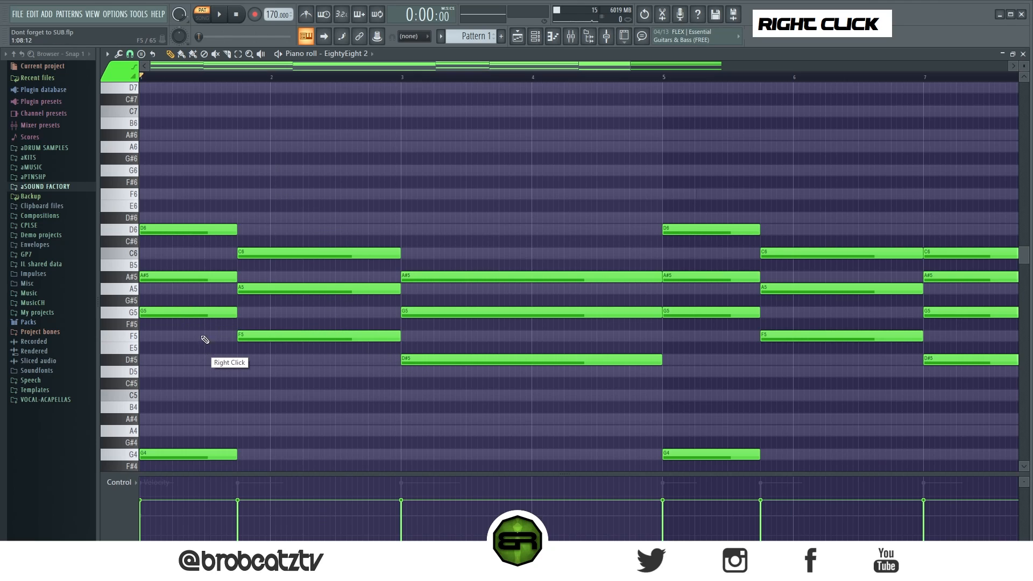
Raise the A#5, A5 and G5 notes of the first three chords by one octave
left_click_drag(207, 277, 214, 294)
left_click(300, 288, "ctrl+shift")
left_click(456, 313, "ctrl+shift")
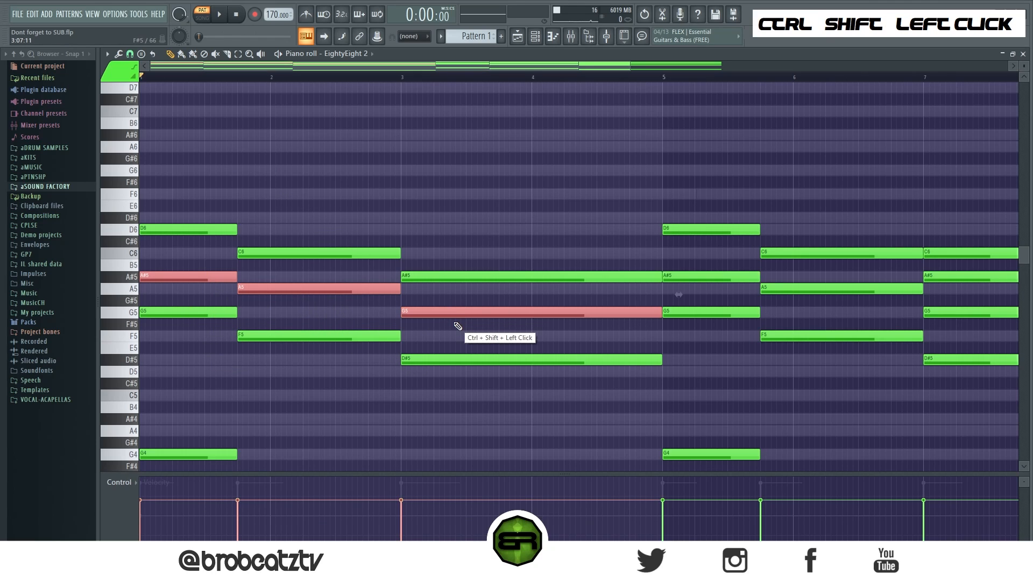
key("ctrl+Up")
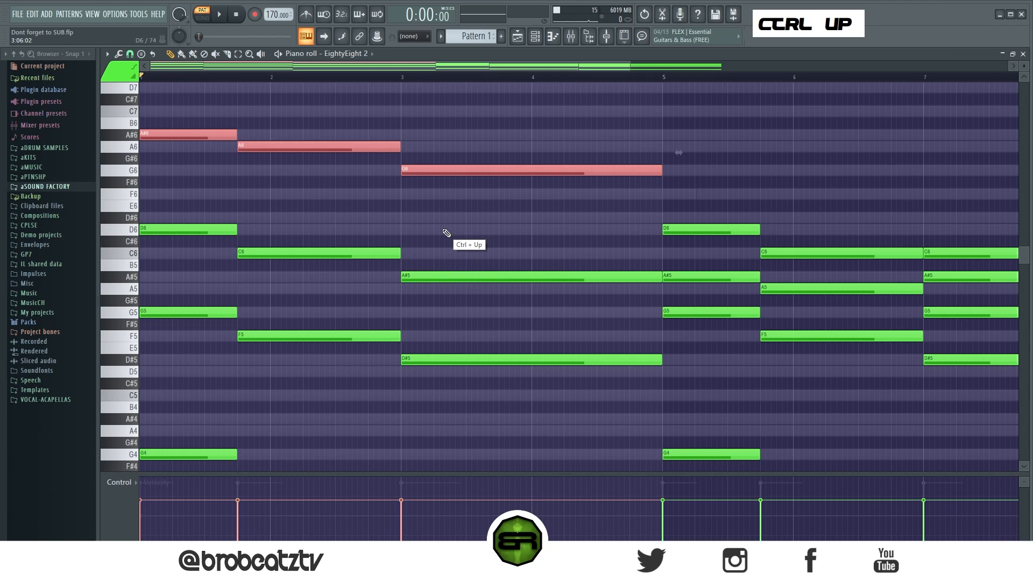
right_click(467, 229)
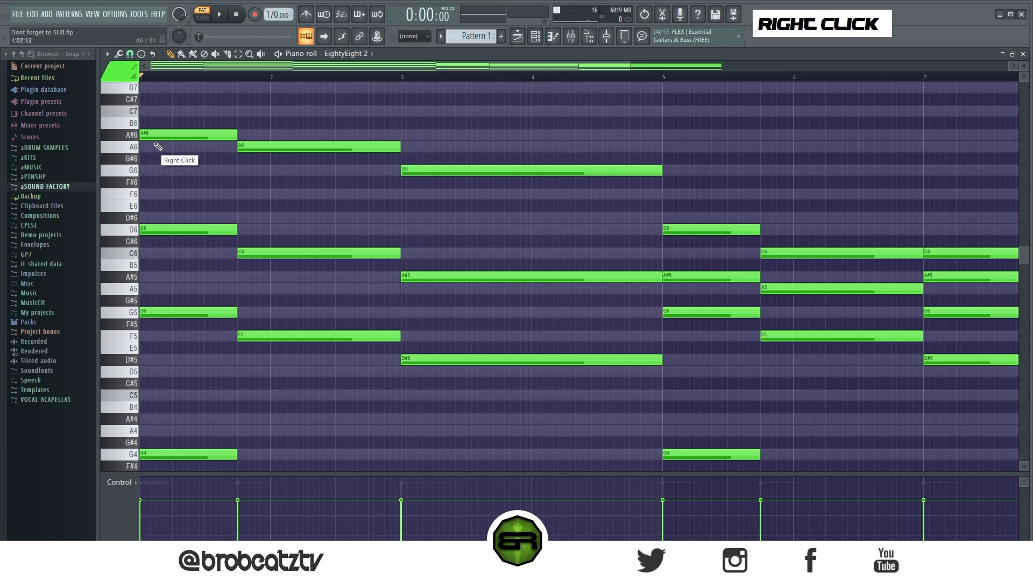
left_click_drag(168, 136, 211, 140)
left_click(174, 146)
left_click(142, 171)
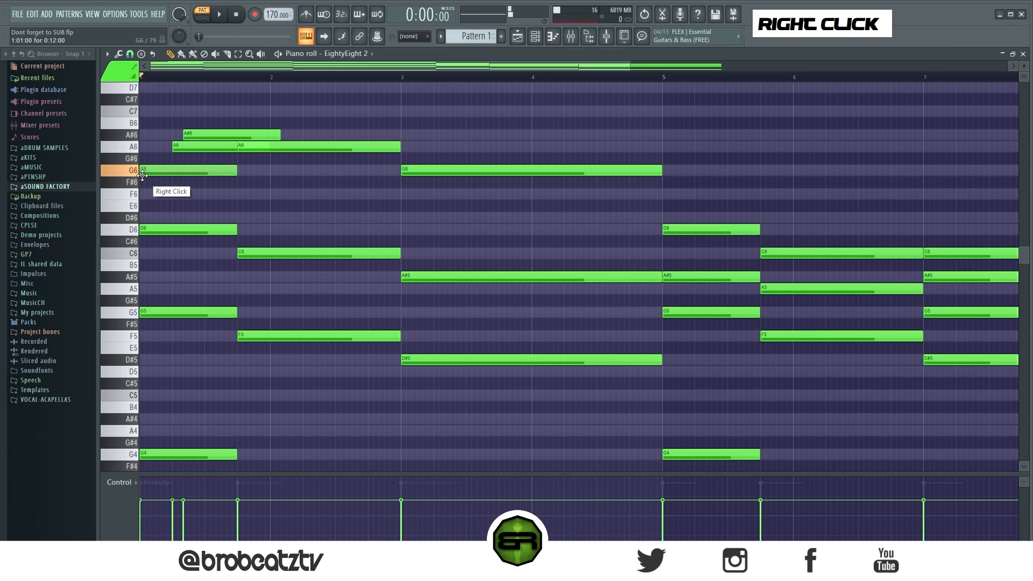
right_click(199, 150)
right_click(192, 171)
left_click_drag(211, 138, 161, 138)
Add a very short A6 note at the start of bar 1 and shift the A#6 note to begin right after it
left_click(143, 147)
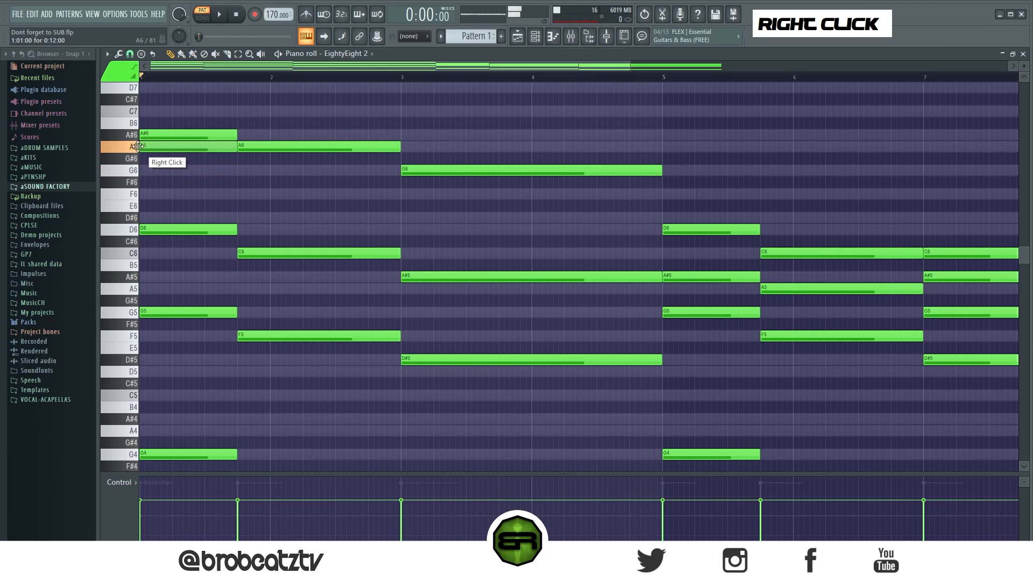
left_click_drag(233, 148, 164, 132)
left_click(149, 101)
left_click(164, 112)
left_click(196, 124)
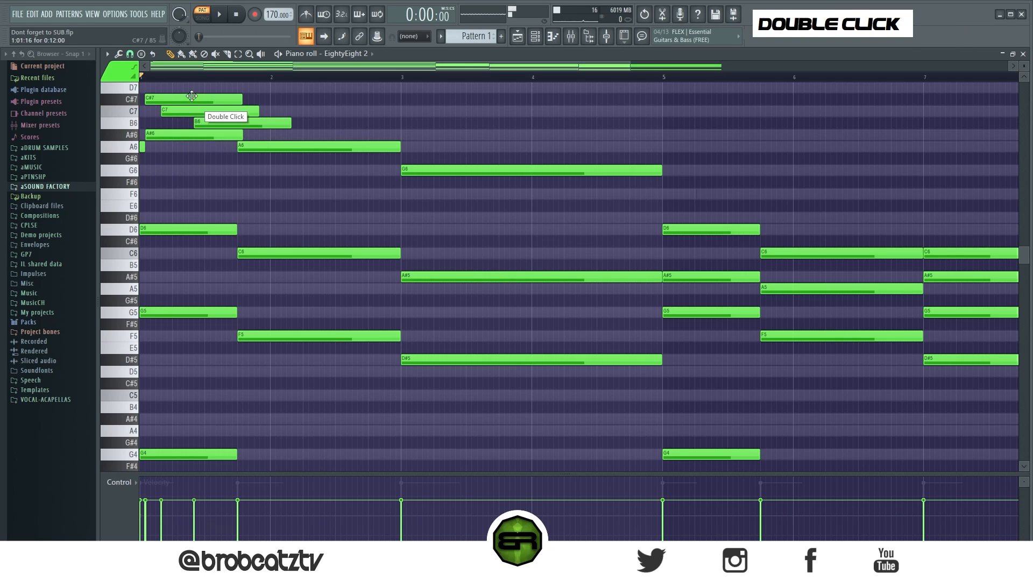
right_click(196, 101)
left_click_drag(224, 121, 143, 165)
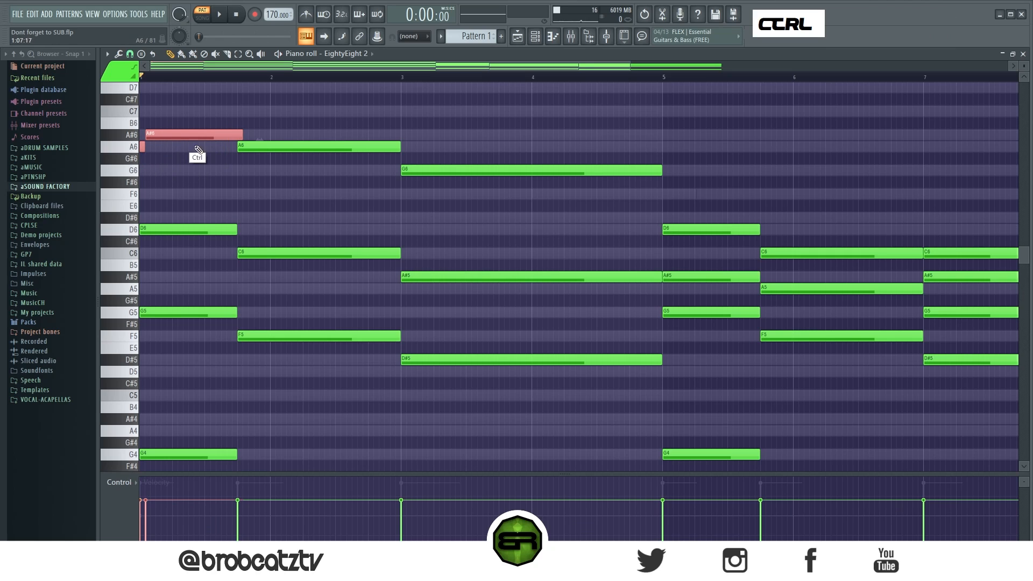
right_click(200, 159)
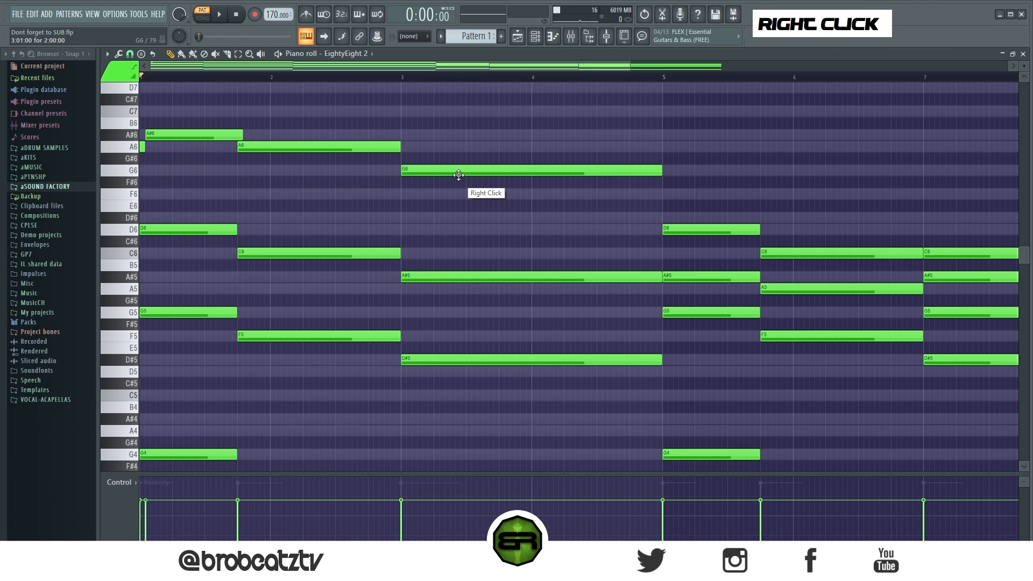
Play the first chord, then move its D6 note about six steps later in bar 1
scroll(269, 70, "up", 3)
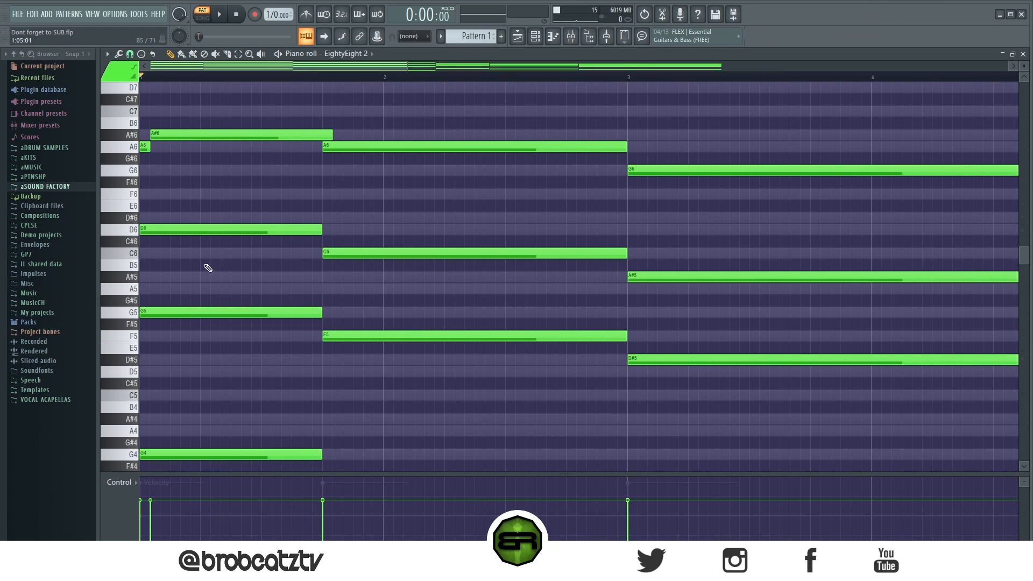
key("space")
key("space")
key("space")
key("space")
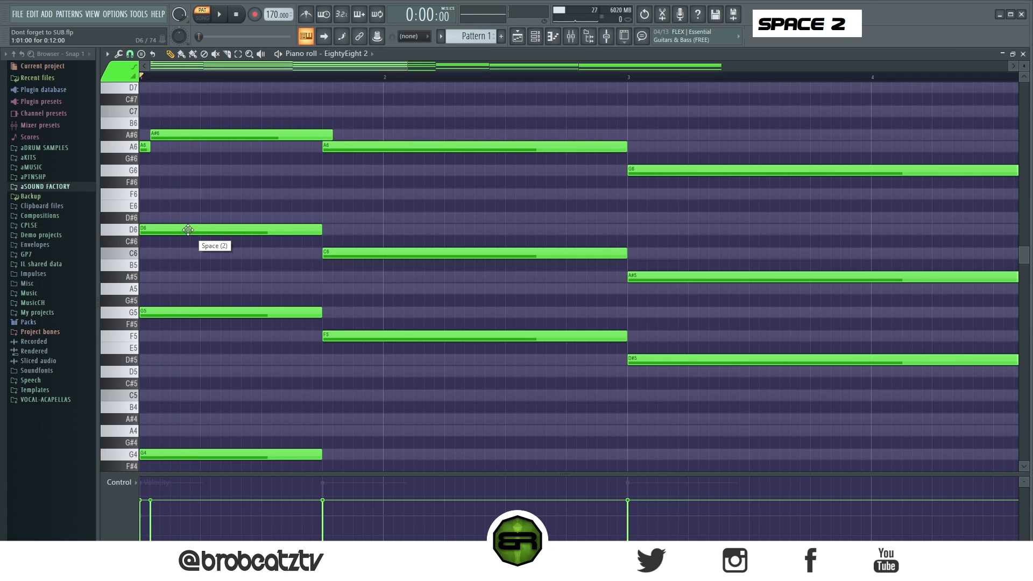
left_click_drag(183, 228, 216, 232)
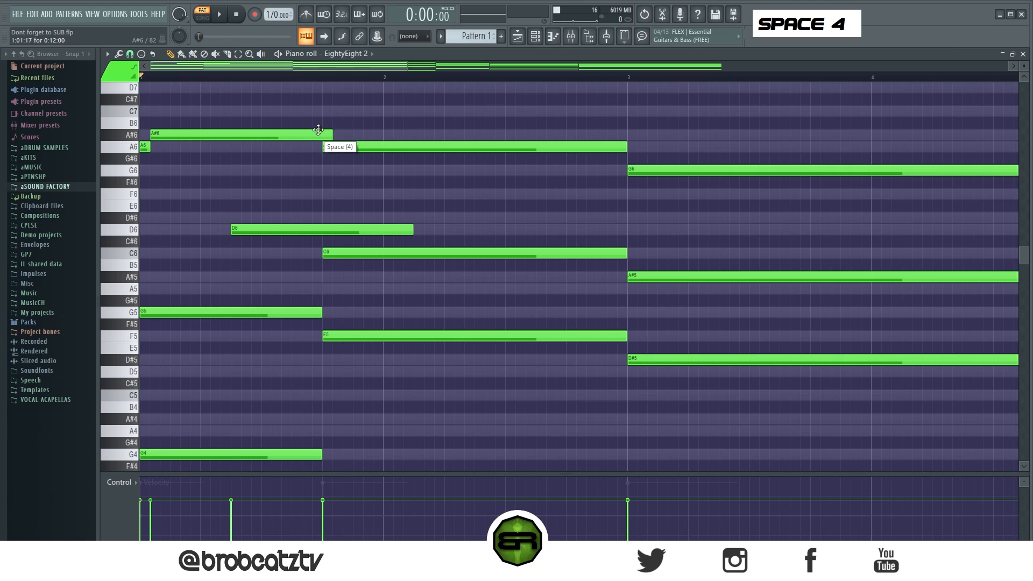
Shorten the A#6 note, add short A6 and F6 notes after it, and play the phrase repeatedly
key("space")
key("space")
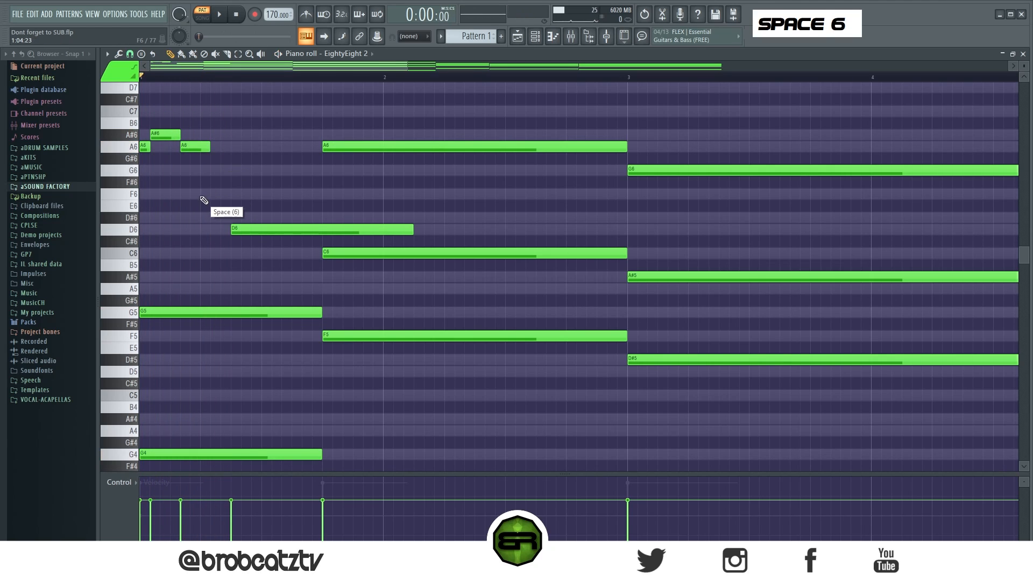
left_click(202, 197)
key("space")
key("space")
key("space")
key("space")
Add a second short F6 note shortly before the second chord and play the phrase repeatedly
left_click(269, 195)
key("space")
key("space")
key("space")
key("space")
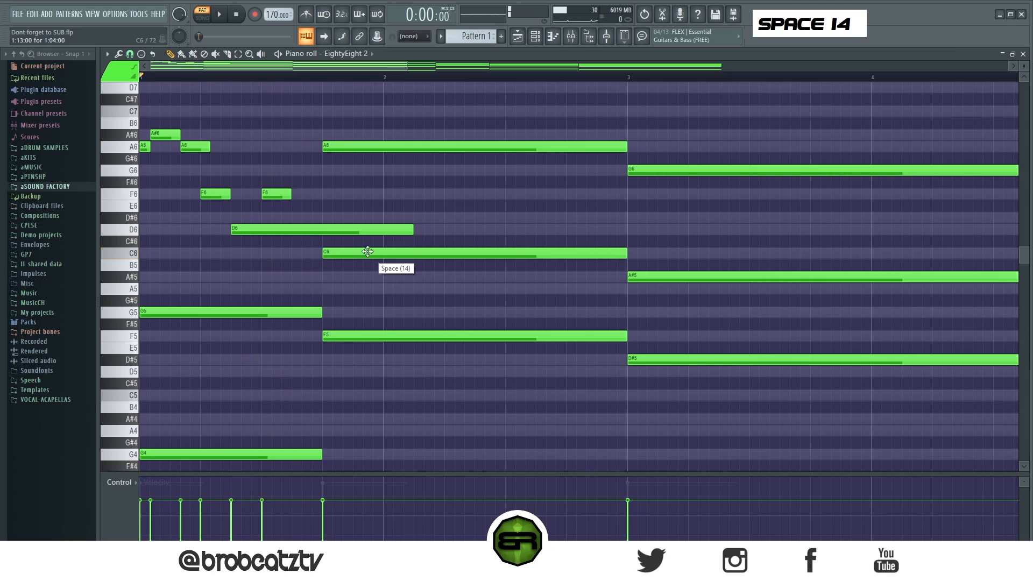
Shift the second chord's C6 note slightly later and play the phrase
left_click_drag(367, 251, 378, 252)
key("space")
key("space")
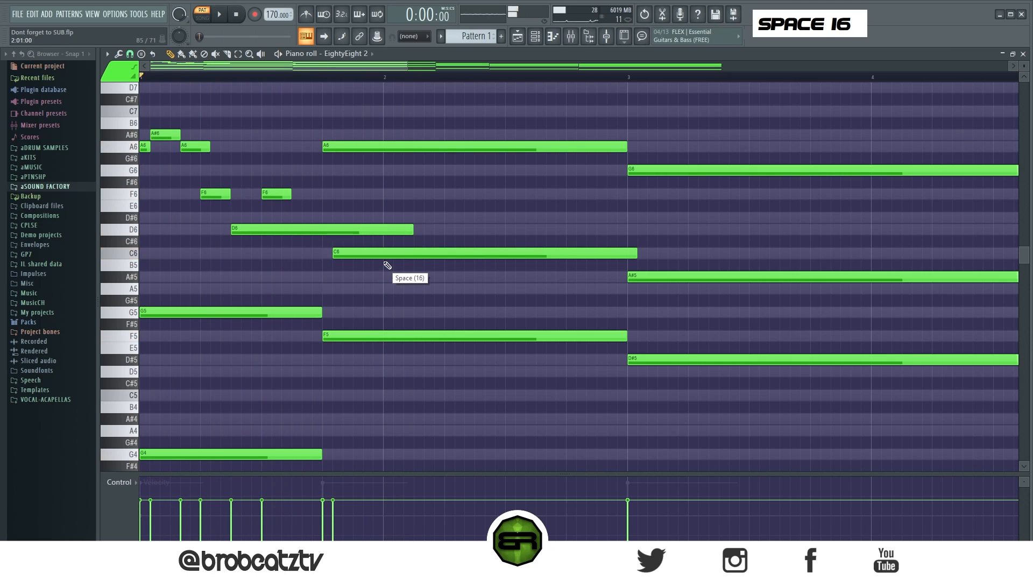
Shorten the D6 note in bar 1, place a matching D6 note at 2:03:00, and play the phrase
mouse_move(412, 230)
left_mouse_down()
mouse_move(312, 242)
mouse_move(269, 230)
mouse_move(430, 230)
left_mouse_up()
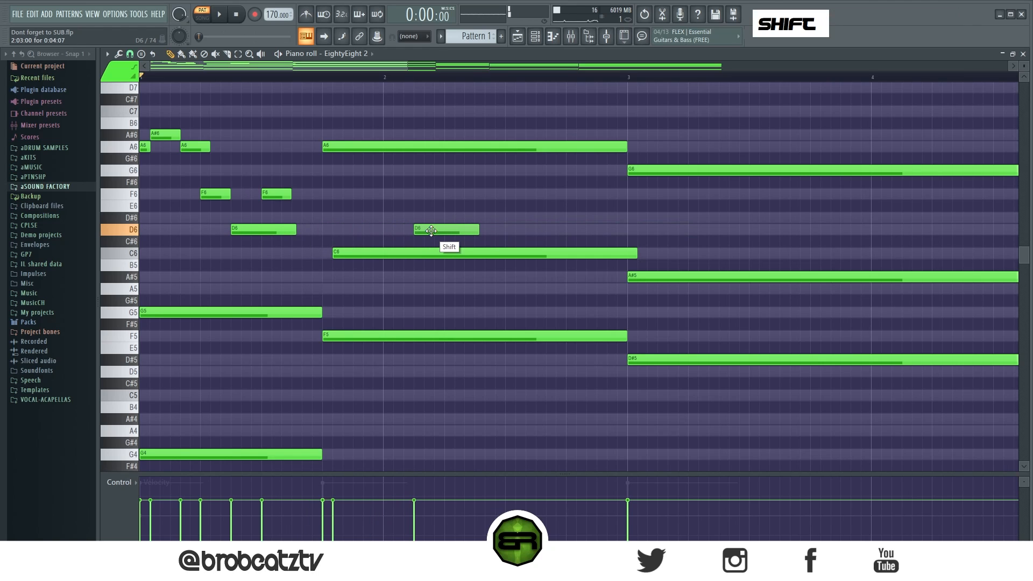
key("space")
right_click(578, 187)
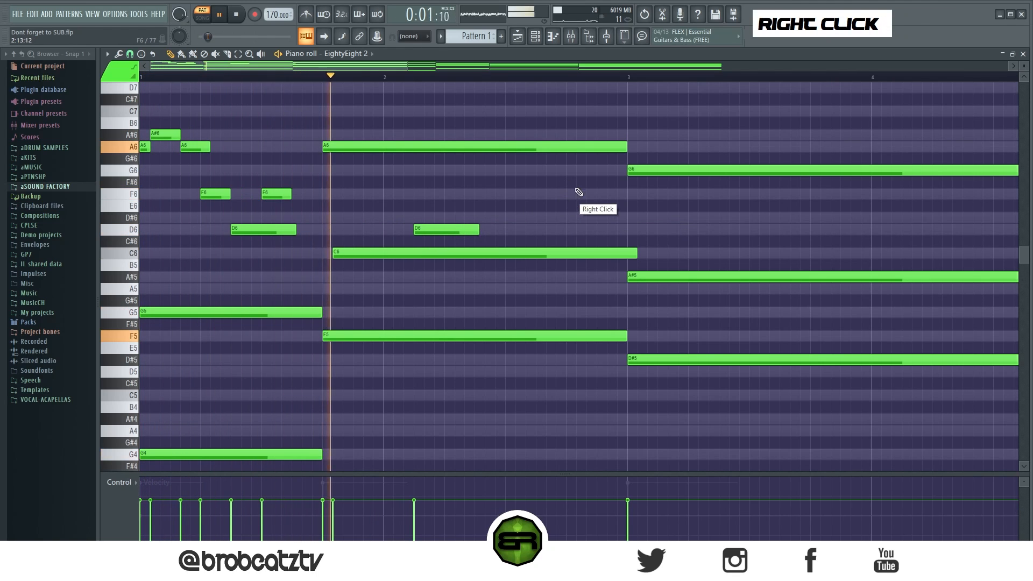
key("space")
key("space")
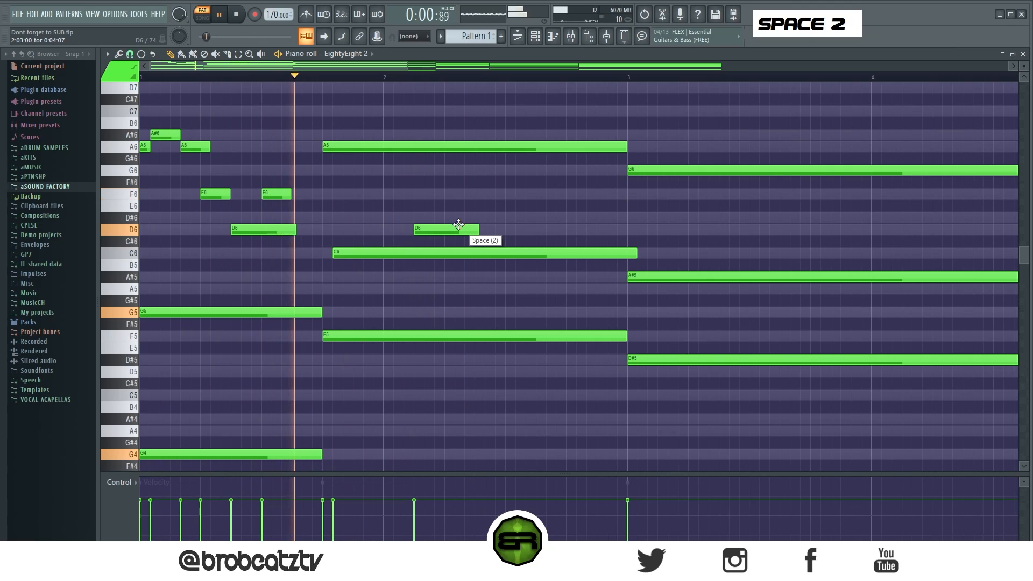
Shorten the second chord's A6 note to 0:05:10 and place a copy at the same pitch in bar 2
key("space")
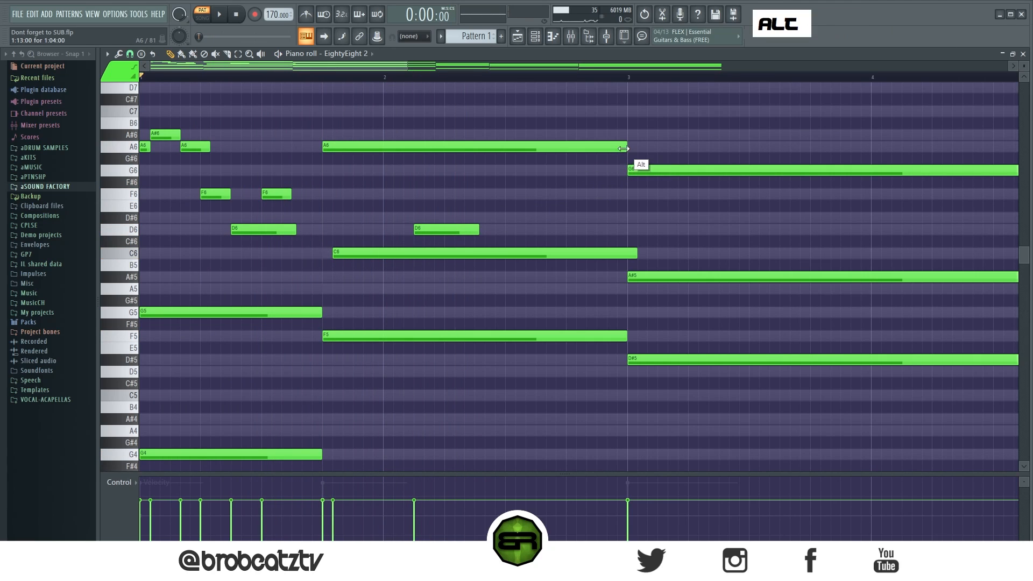
left_click_drag(626, 146, 389, 171)
left_click_drag(353, 118, 359, 151)
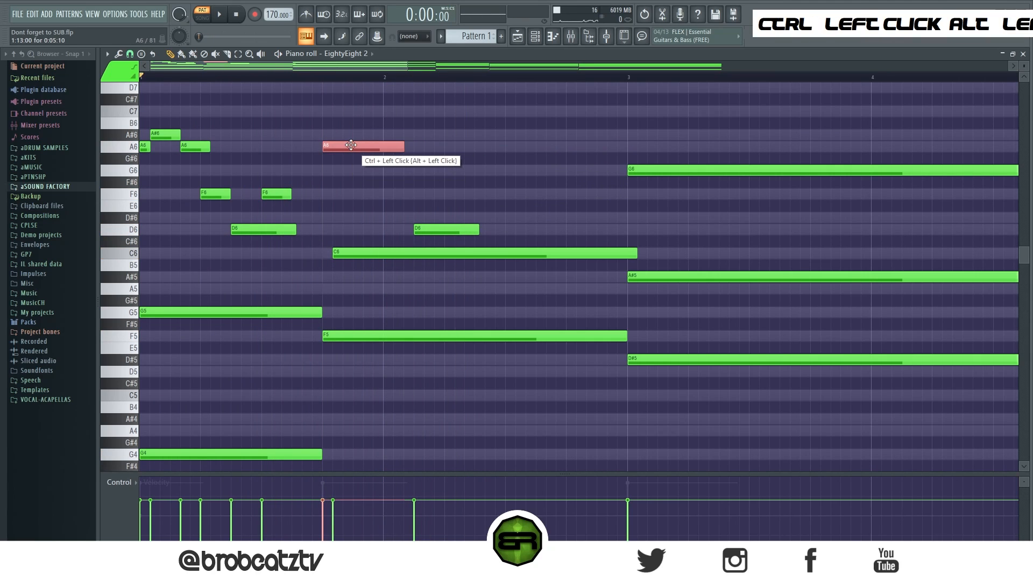
key("ctrl+Down")
key("ctrl+Up")
left_click_drag(355, 146, 482, 148, "shift")
right_click(473, 153)
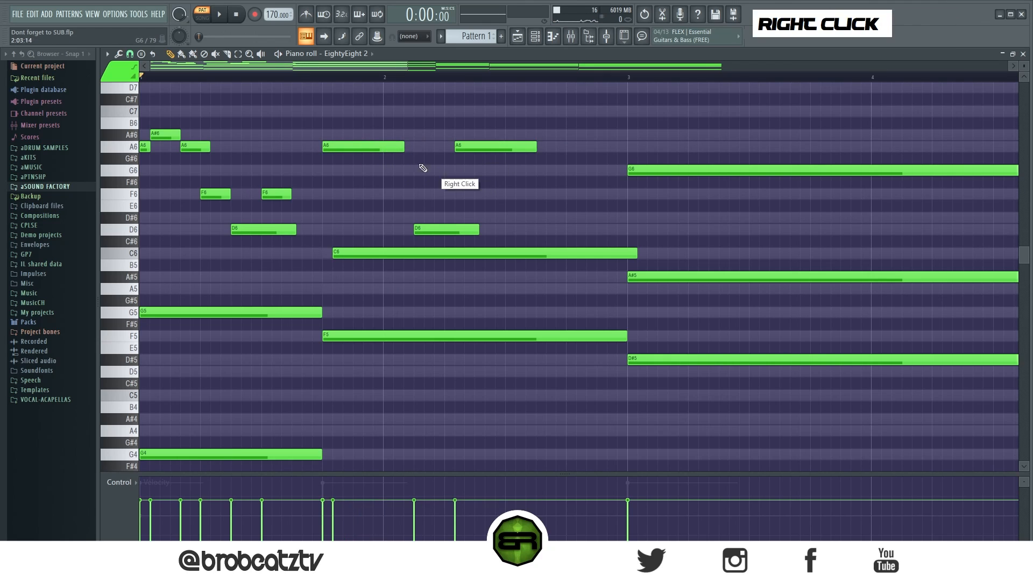
Add a very short G6 note just before bar 2's A6 note, shorten that A6 note, and play the phrase
left_click_drag(179, 130, 452, 179, "ctrl")
right_click(460, 175)
key("space")
right_click(483, 189)
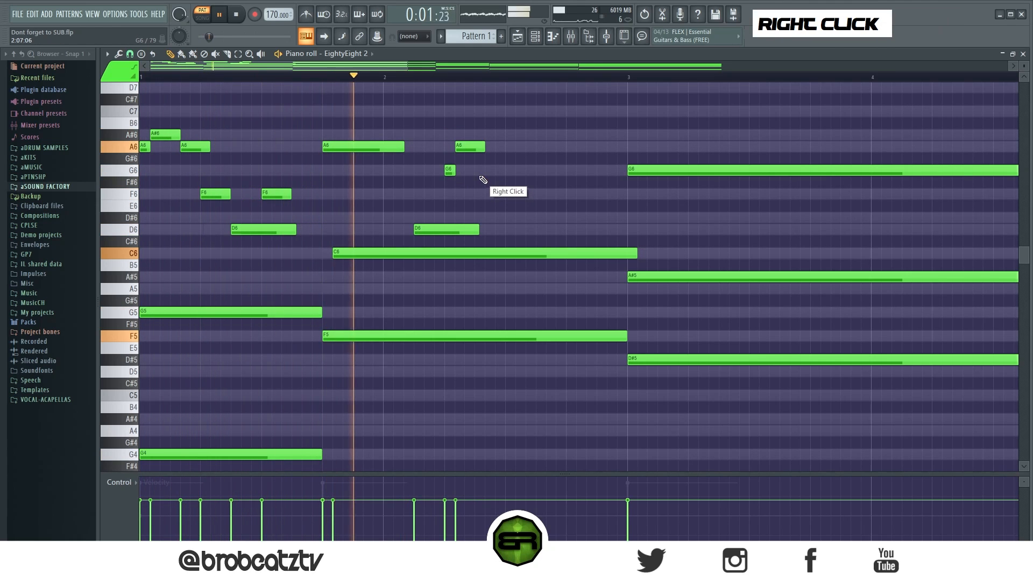
key("space")
left_click_drag(484, 149, 504, 150, "alt")
Add an F6 note at 2:11:00, shift the long G6 note to start at 2:15:00, and play the phrase
right_click(538, 210)
left_click(535, 193)
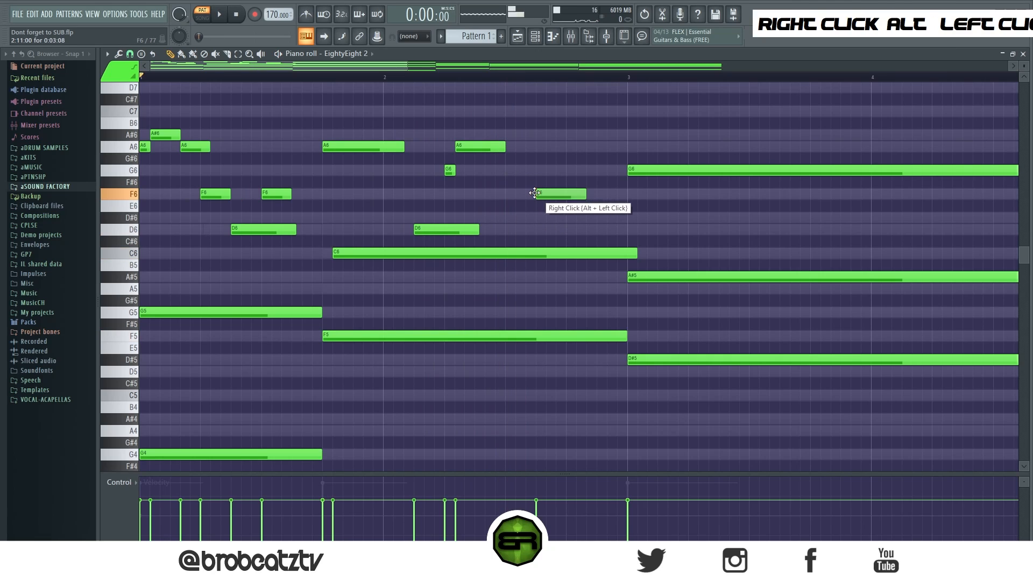
left_click_drag(671, 173, 632, 171)
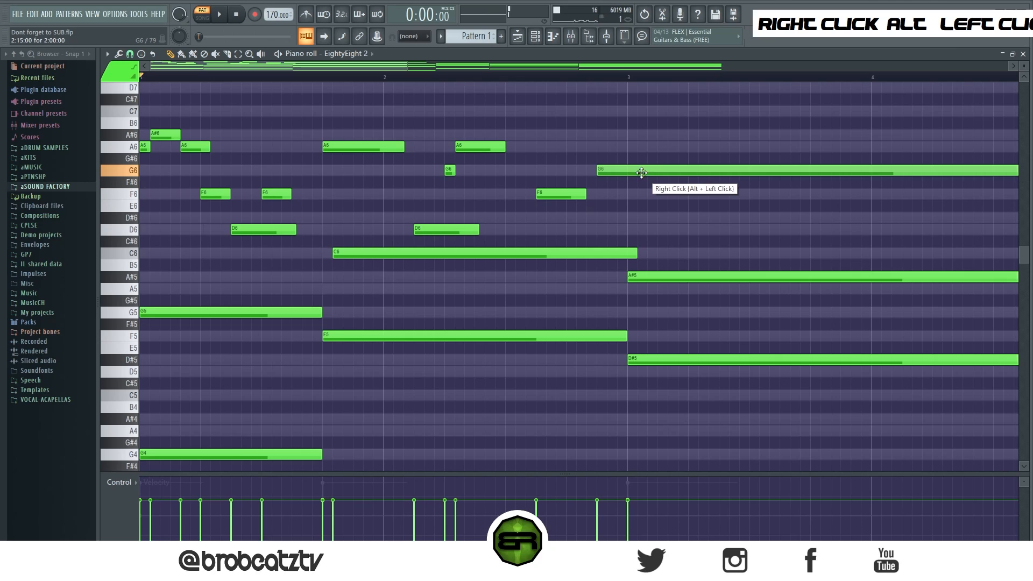
key("space")
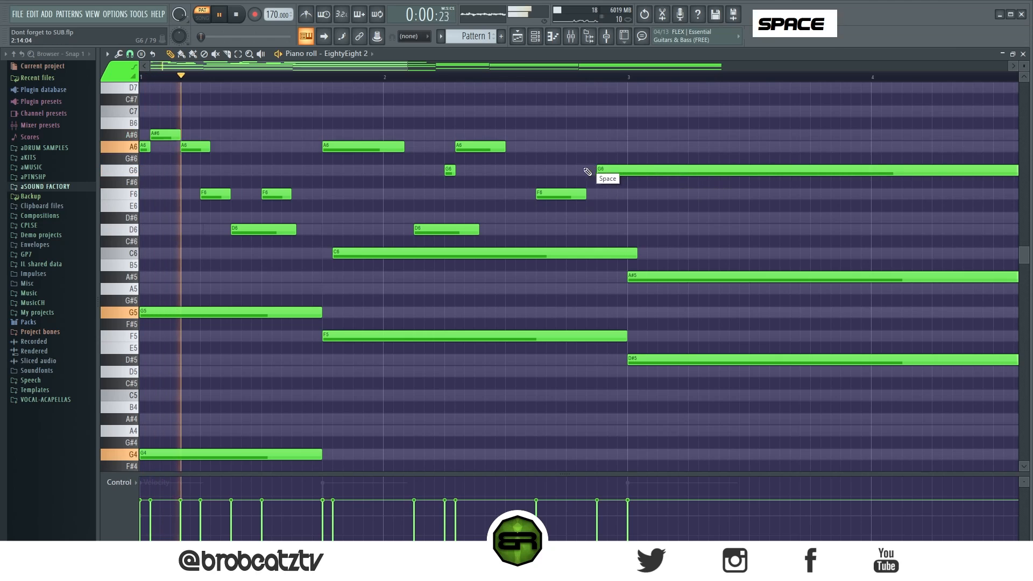
Copy bar 2's short D6 note to the start of bar 3 and play the phrase
left_click(450, 226, "ctrl")
key("space")
left_click_drag(451, 226, 659, 235, "shift")
key("space")
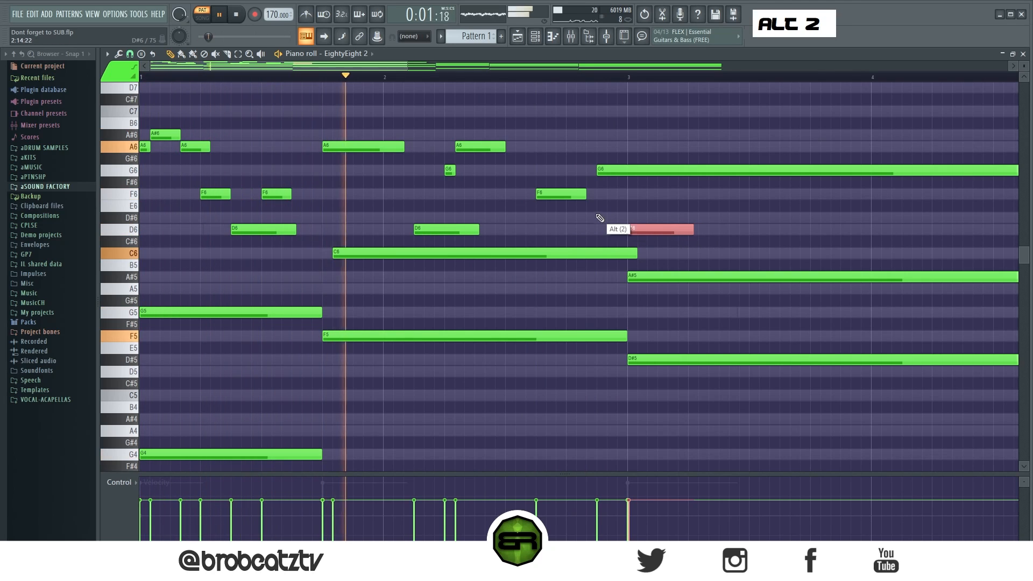
right_click(598, 224)
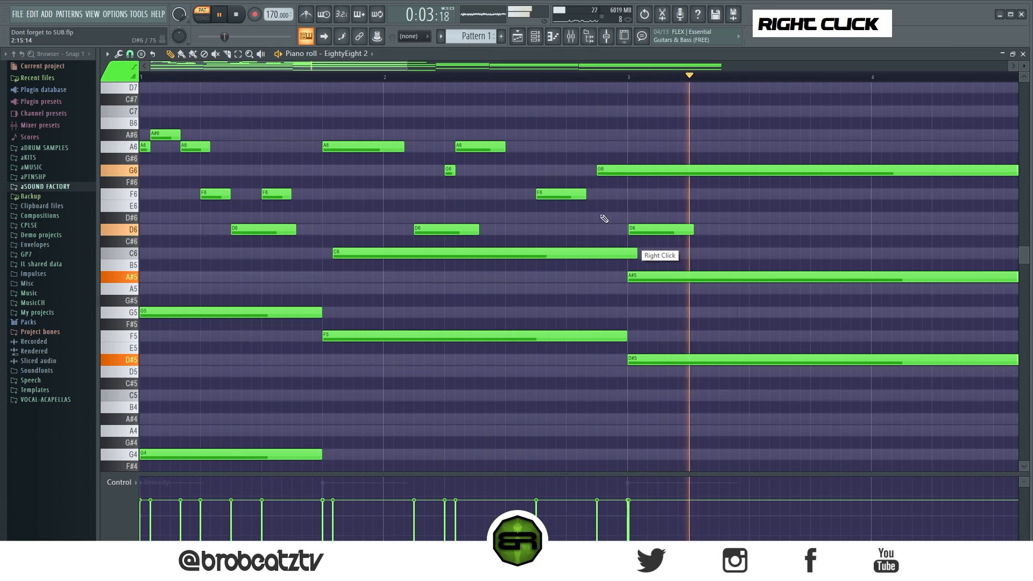
Play the phrase repeatedly and review the melody notes in bars 1 to 4
scroll(510, 84, "down", 4)
key("space")
key("space")
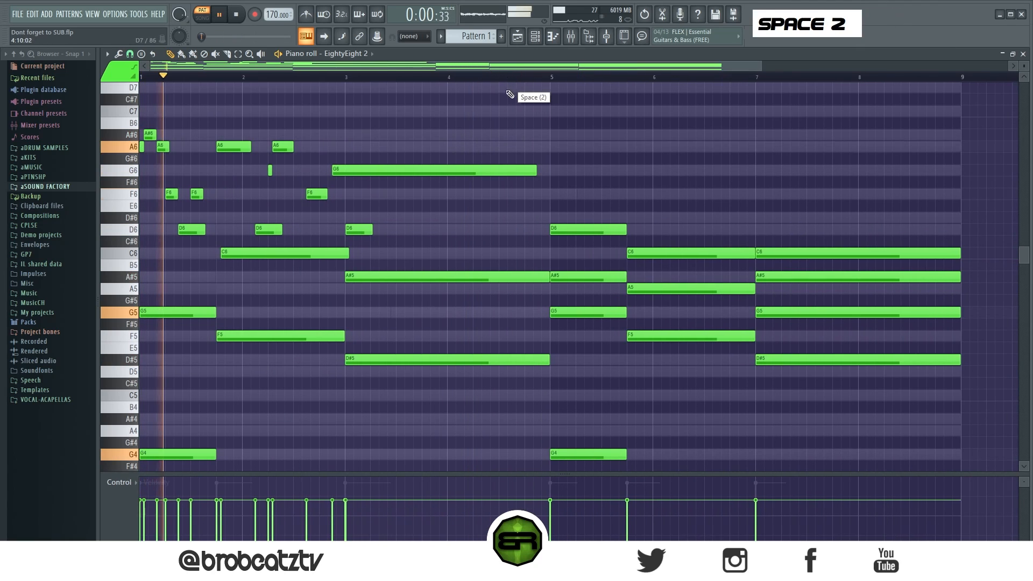
key("space")
left_click_drag(447, 128, 533, 226, "ctrl")
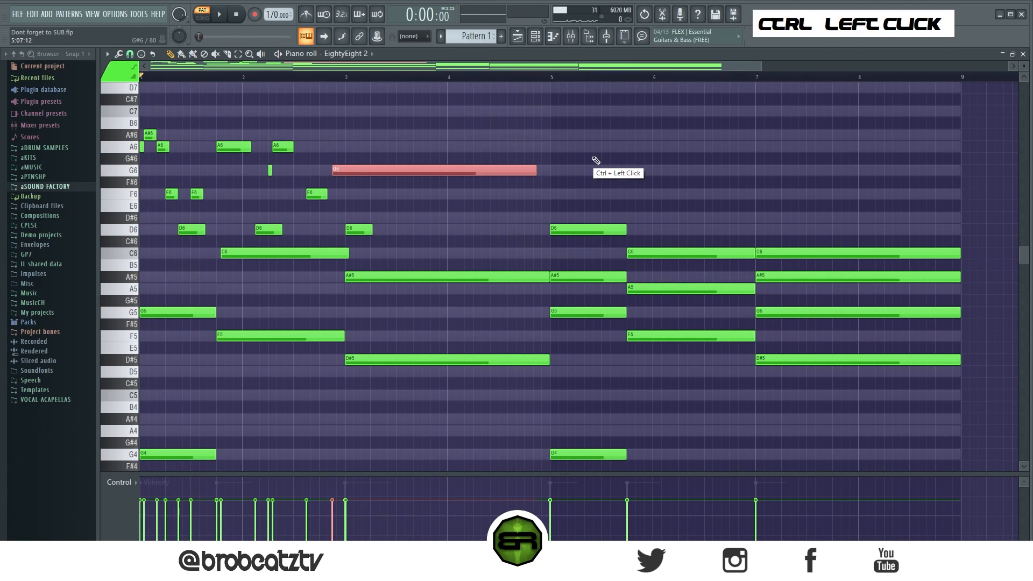
right_click(595, 161)
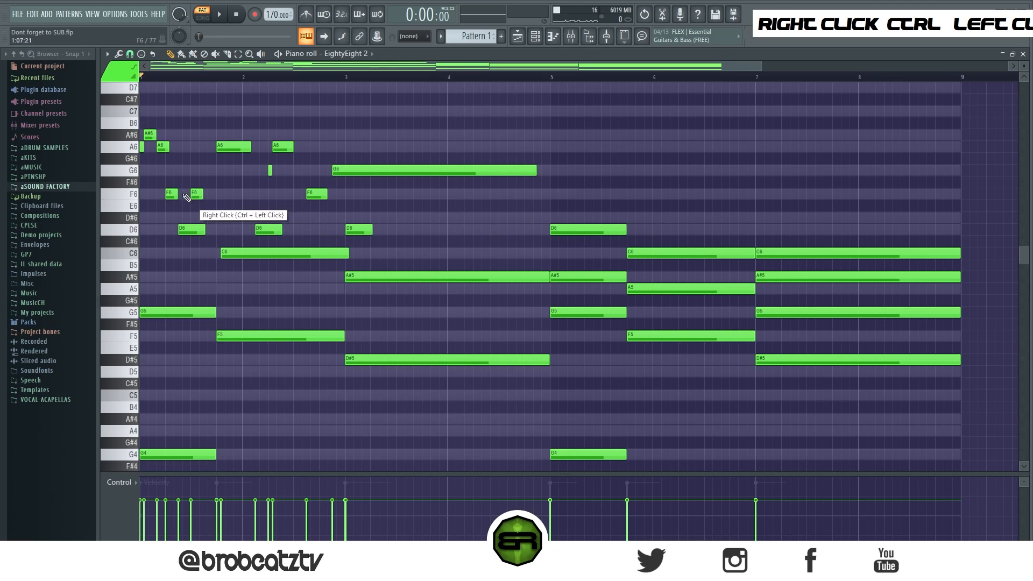
left_click_drag(228, 165, 268, 204, "ctrl")
key("space")
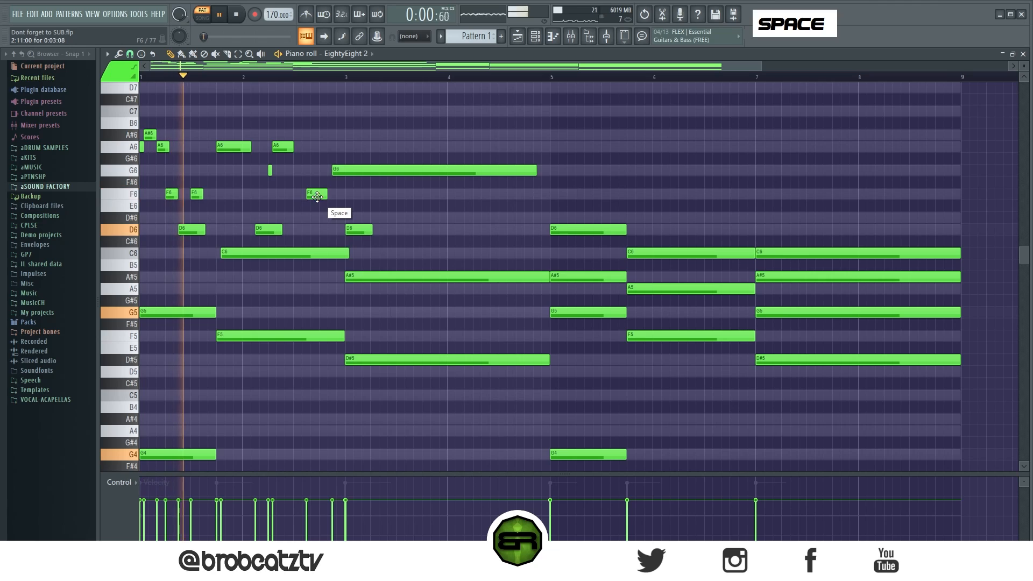
Copy bar 3's short D6 note to the start of bar 4 and play the phrase
left_click(359, 230, "ctrl")
left_click_drag(360, 230, 488, 228, "shift")
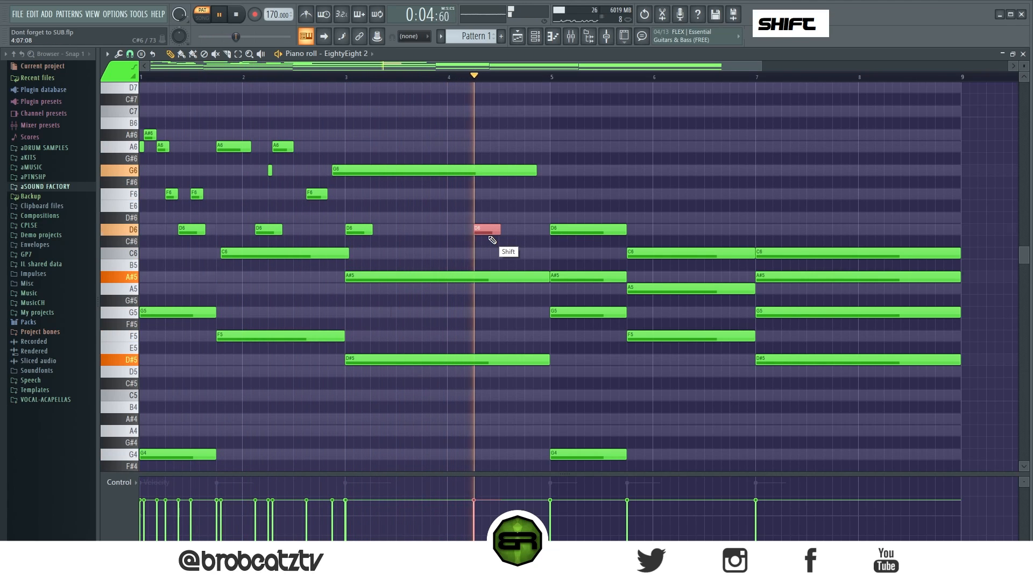
key("space")
key("space")
left_click_drag(491, 238, 461, 232)
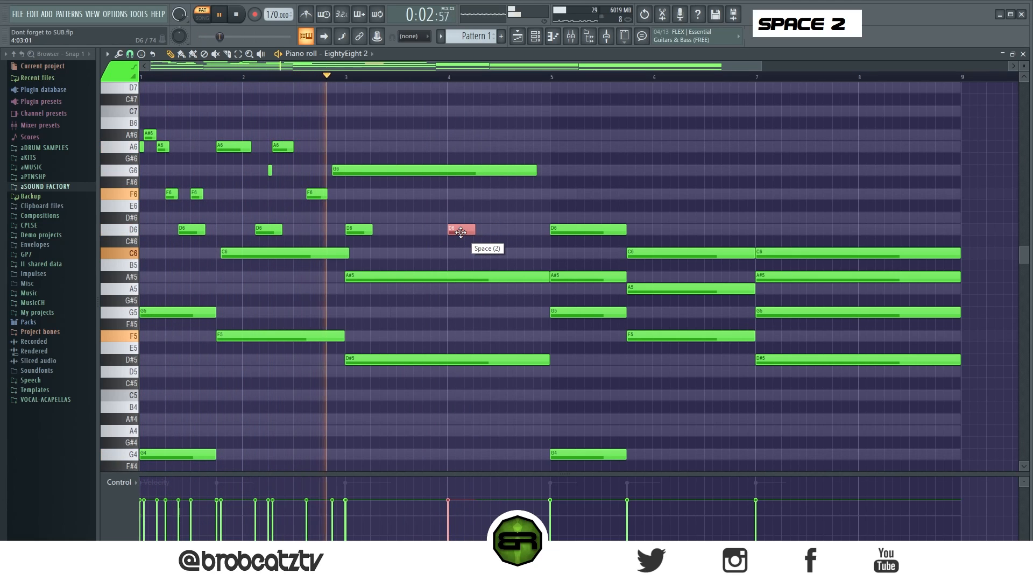
key("space")
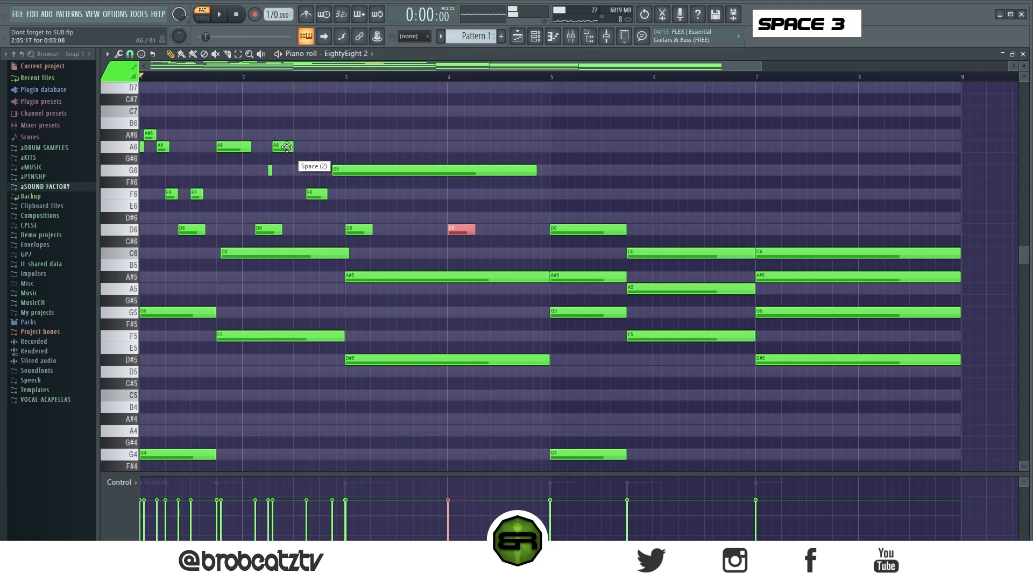
Copy bar 2's A6 and F6 notes into bar 4, lengthening the A6 copy and placing the F6 copy at 4:11:00
left_click(281, 149, "ctrl")
left_click_drag(281, 149, 494, 161)
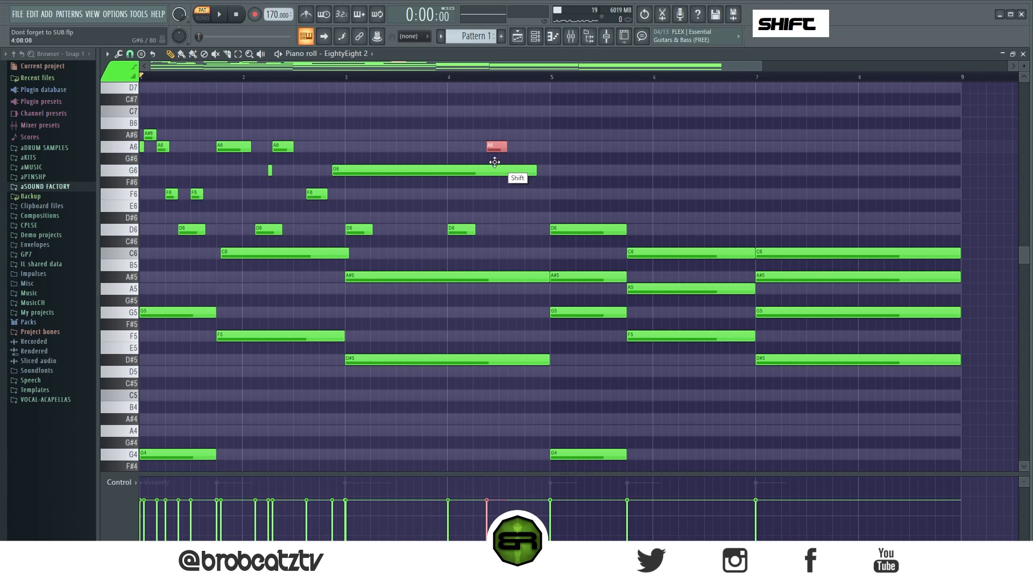
left_click_drag(493, 148, 533, 151, "alt")
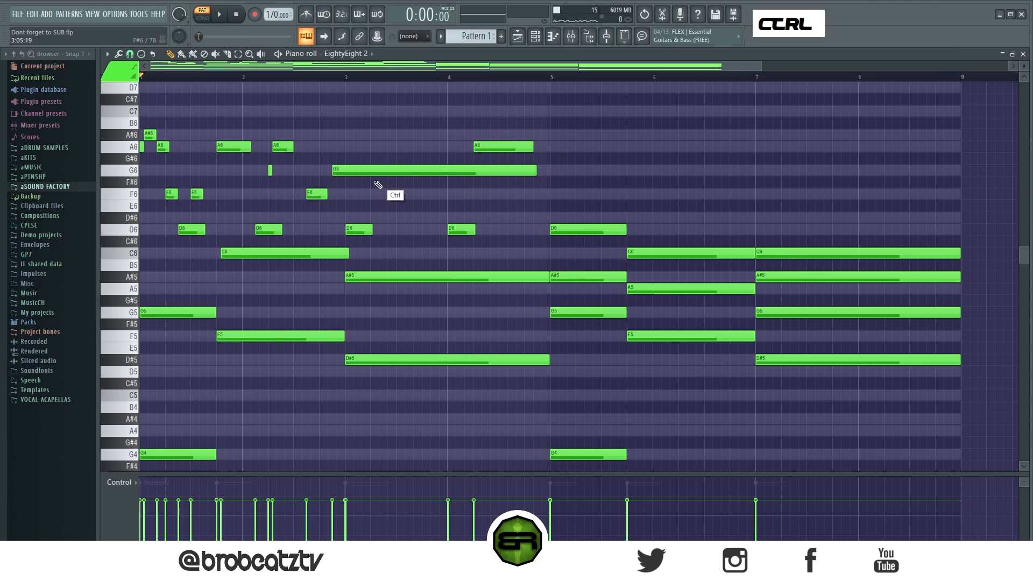
left_click(313, 196, "ctrl")
left_click_drag(313, 197, 520, 212, "shift")
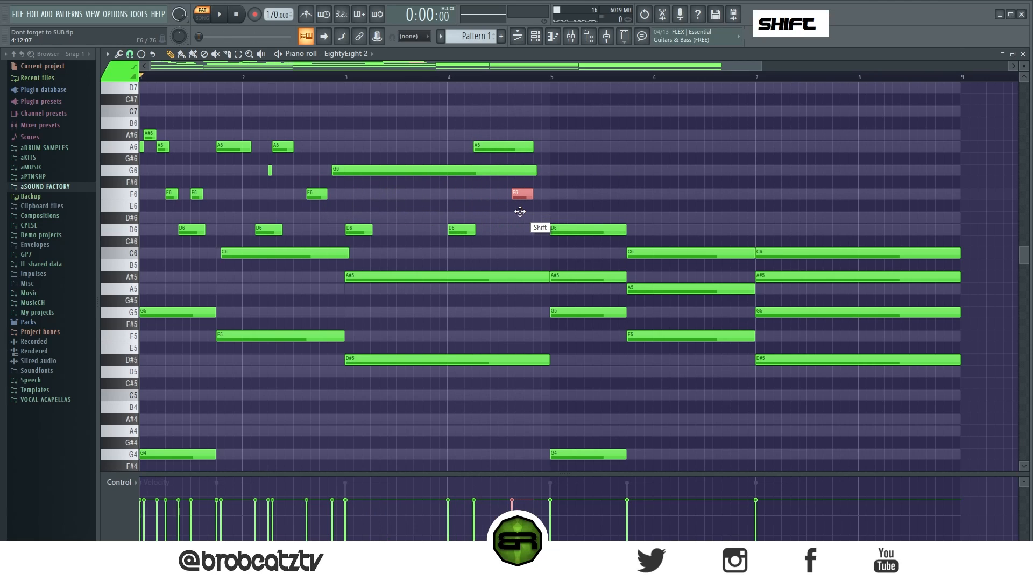
Check which snap resolution the piano roll uses
left_click(132, 54)
right_click(340, 129)
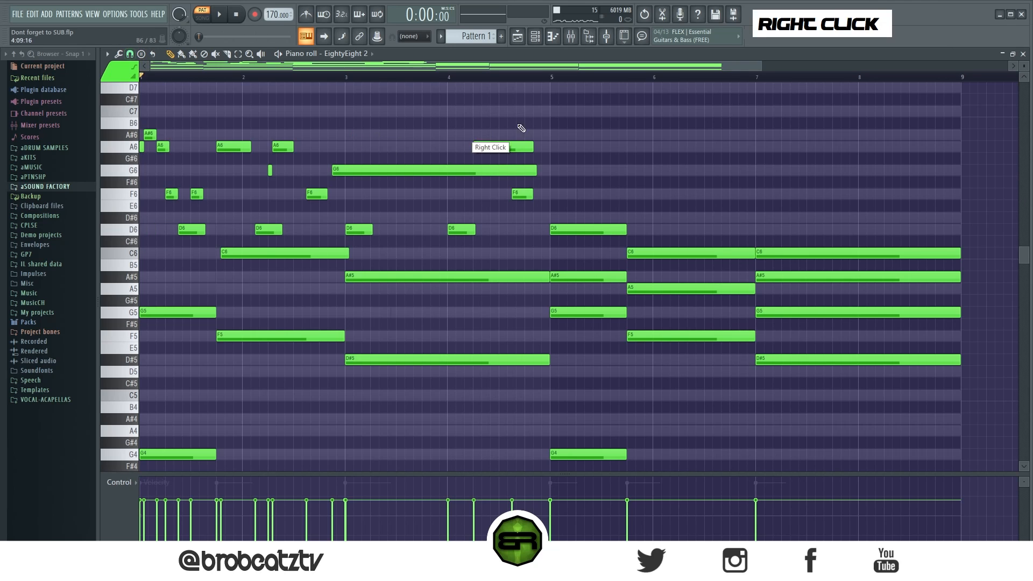
scroll(526, 81, "up", 3)
left_click(130, 55)
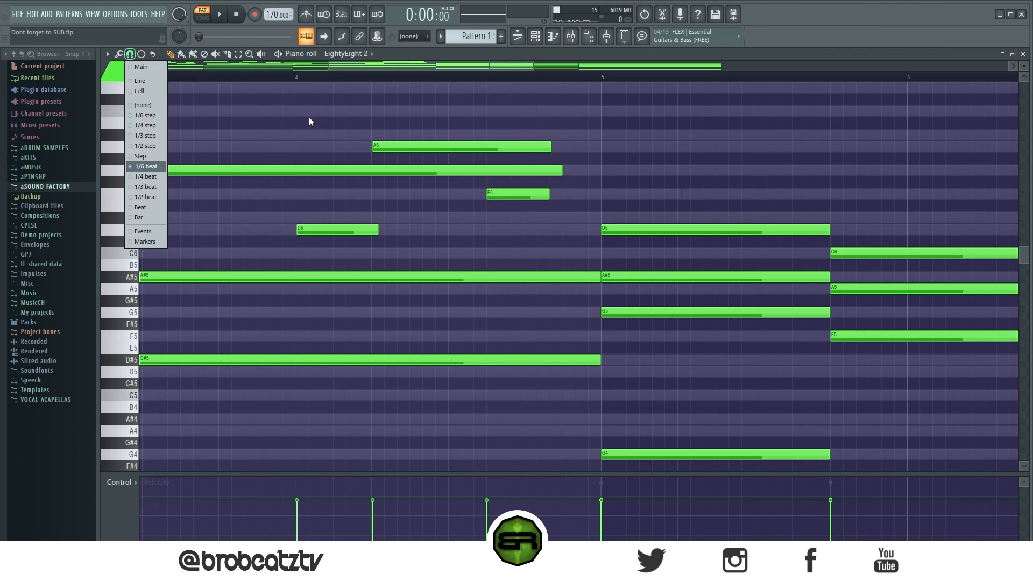
right_click(385, 190)
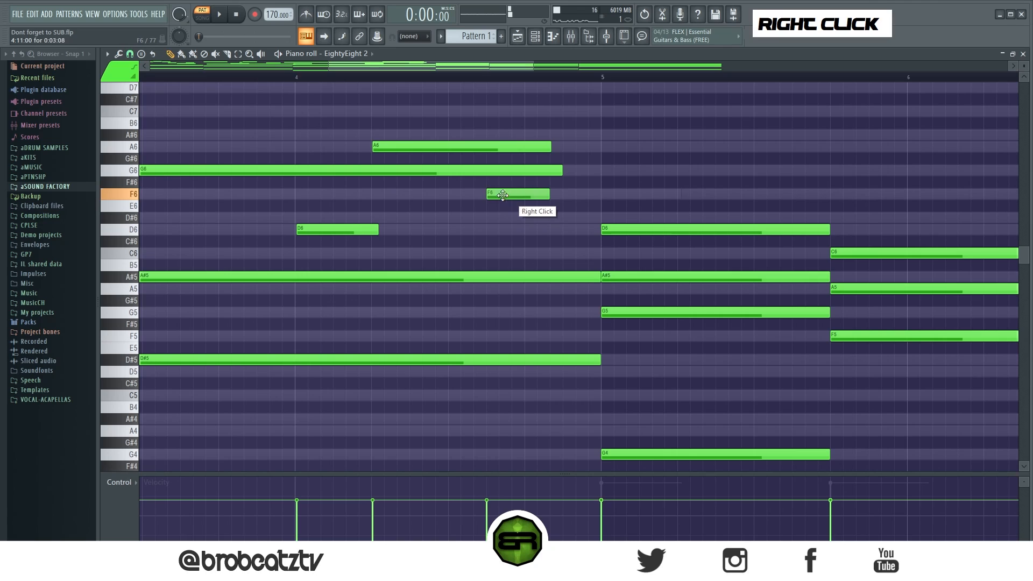
right_click(130, 54)
right_click(566, 248)
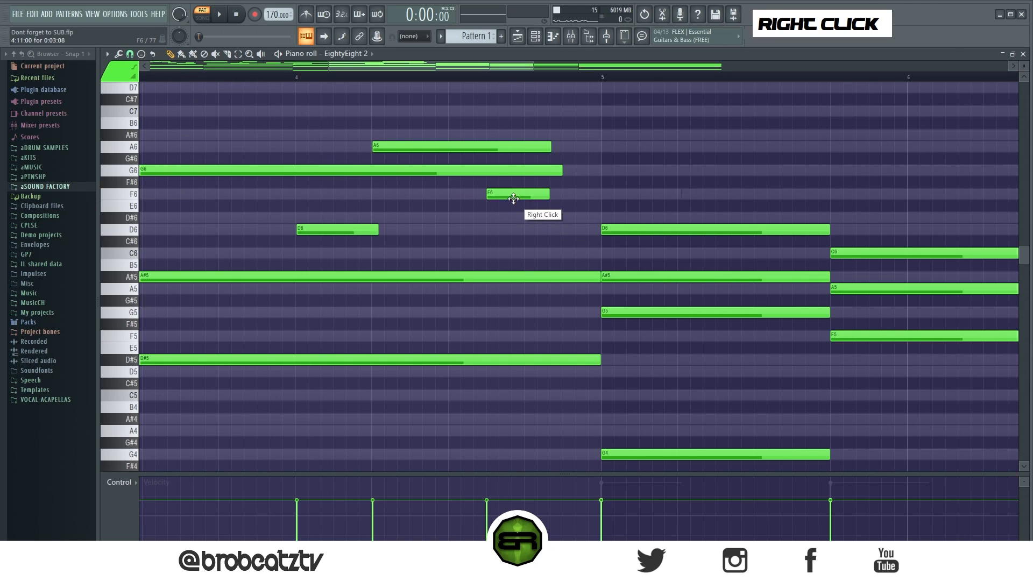
Extend bar 4's F6 note to the start of bar 5, shorten the long G6 note to end near bar 4's start, and play
left_click_drag(547, 196, 603, 204)
key("space")
left_click_drag(556, 172, 311, 172)
scroll(344, 95, "down", 5)
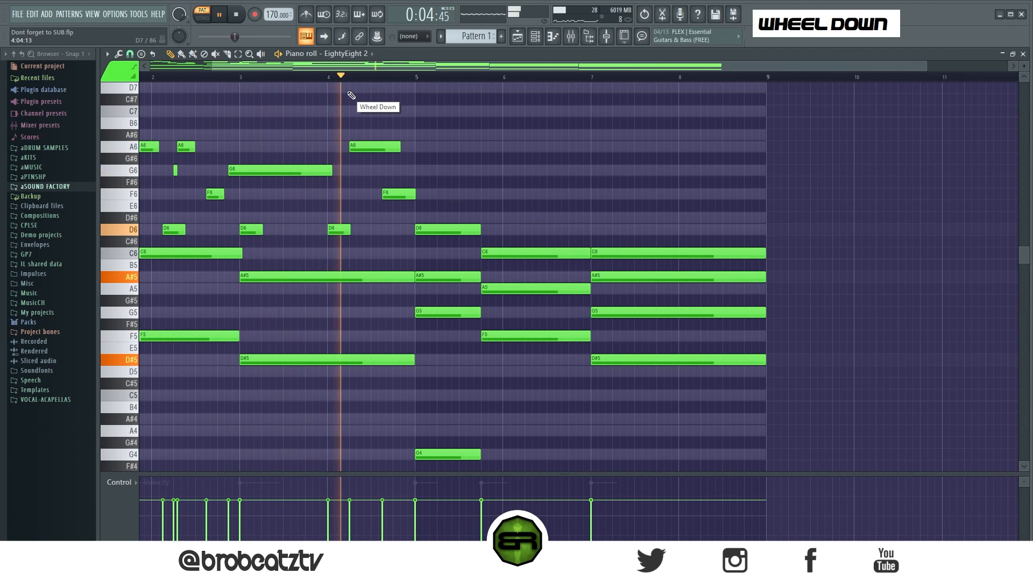
key("space")
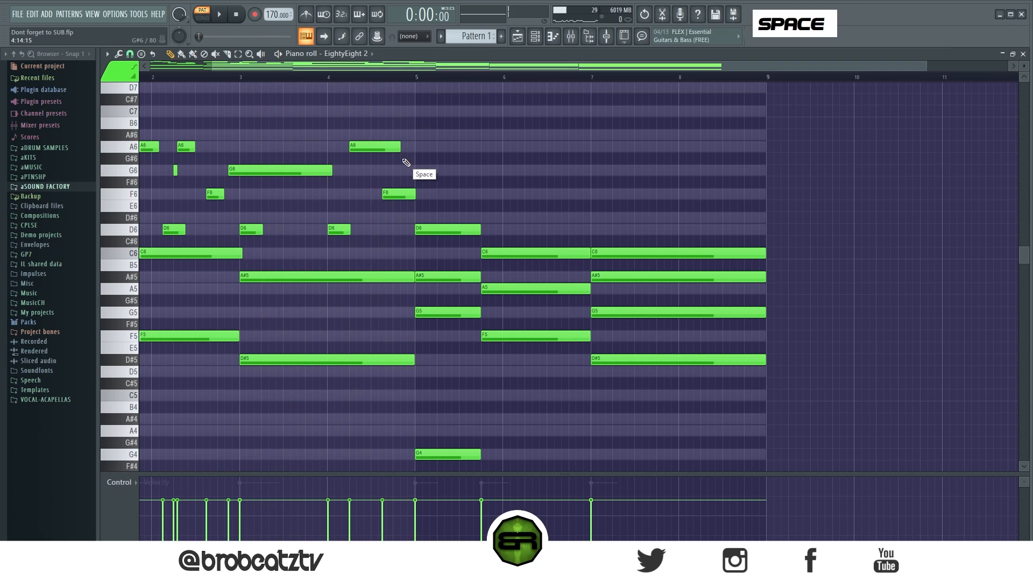
Shift the fourth chord's D6 note slightly ahead of bar 5 and play the phrase
key("space")
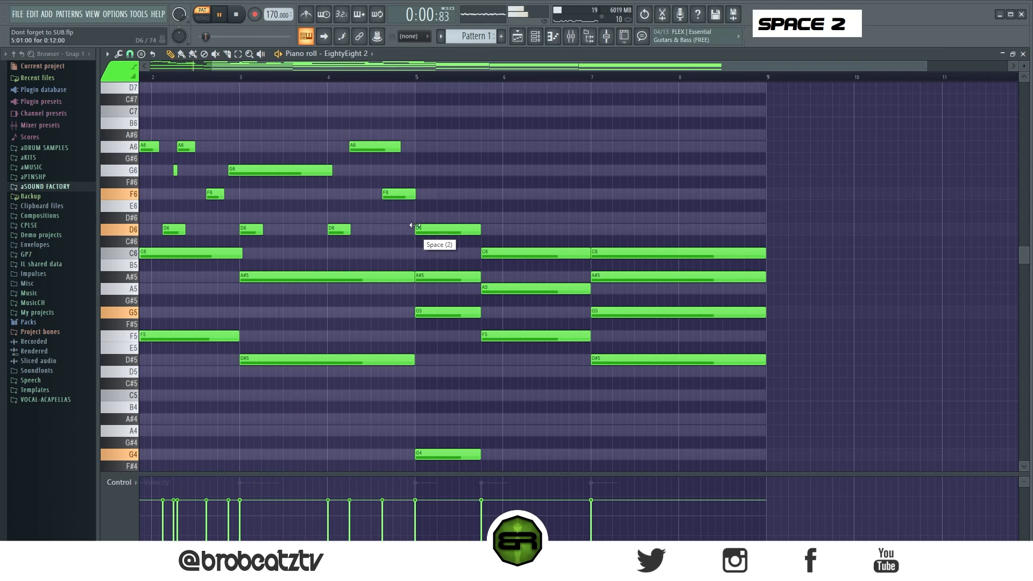
left_click_drag(431, 229, 420, 229)
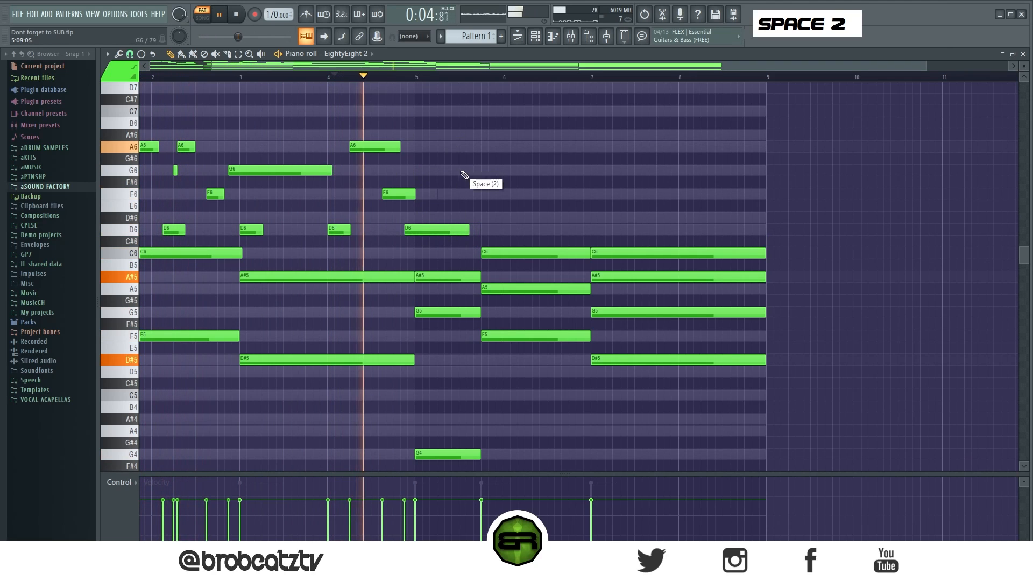
key("space")
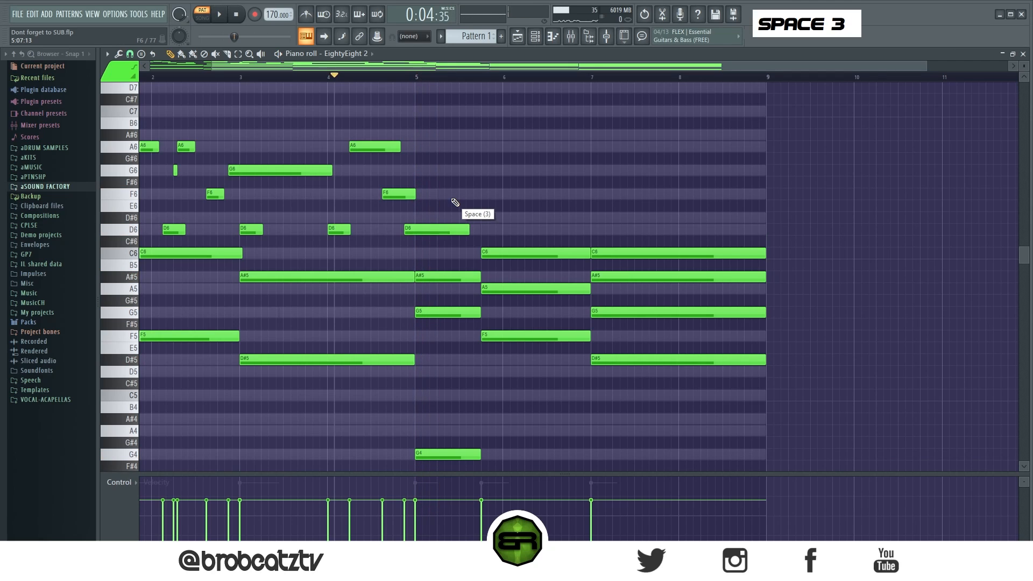
Move the D6 note before bar 5 to 5:01:00 and set its length to 0:11:13
scroll(334, 78, "down", 2)
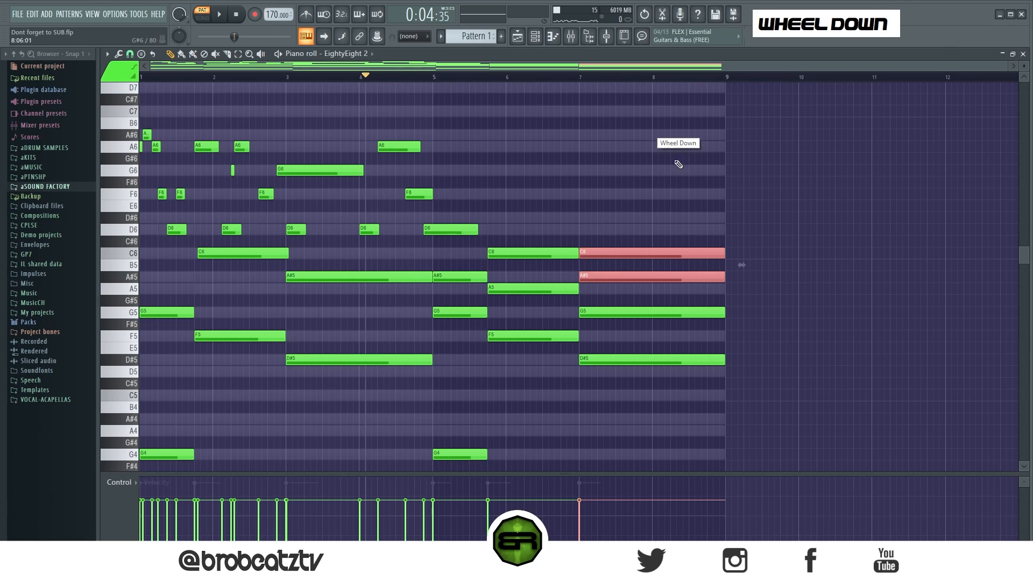
right_click(558, 171)
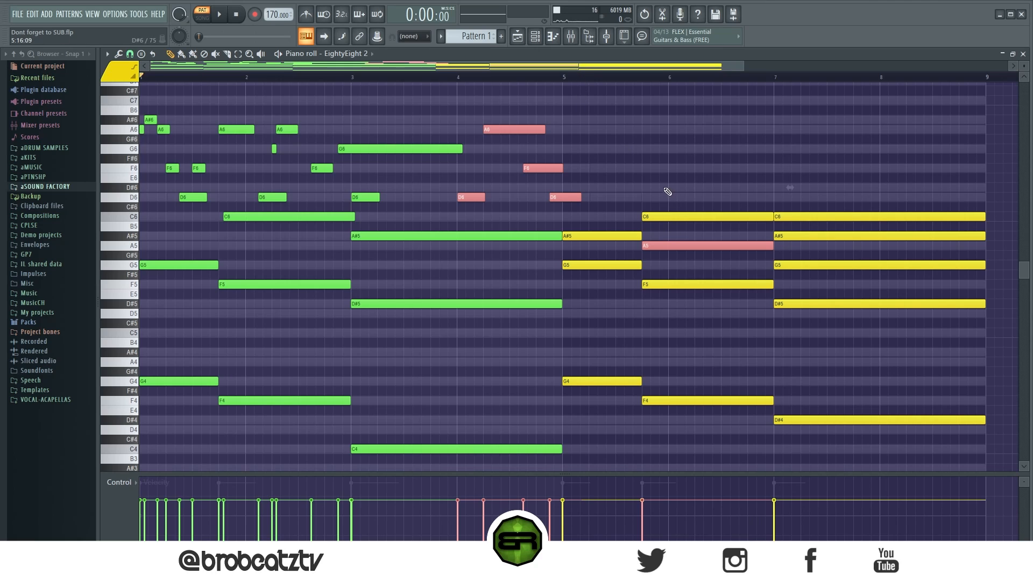
right_click(630, 231)
key("ctrl")
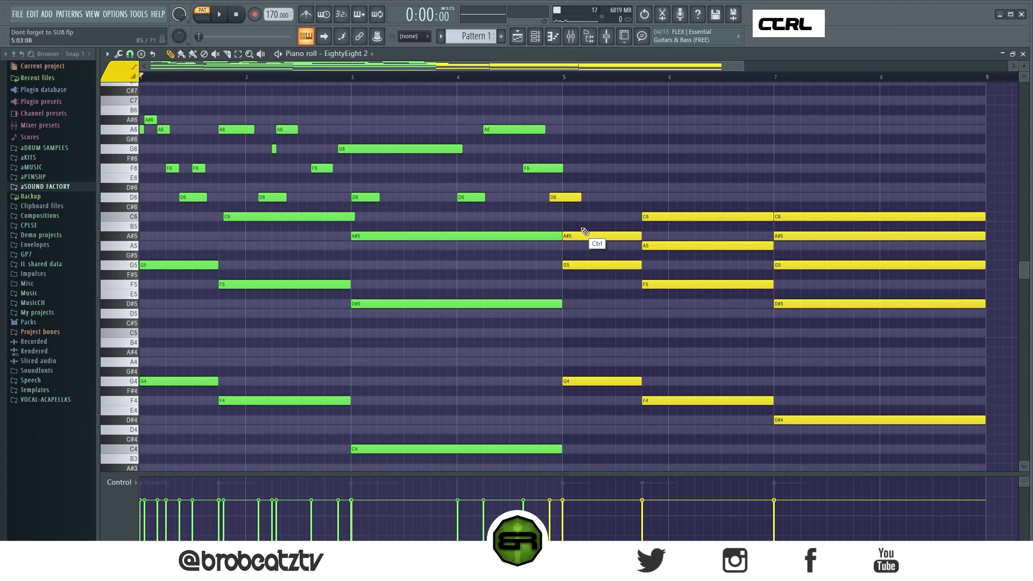
left_click_drag(556, 200, 566, 197)
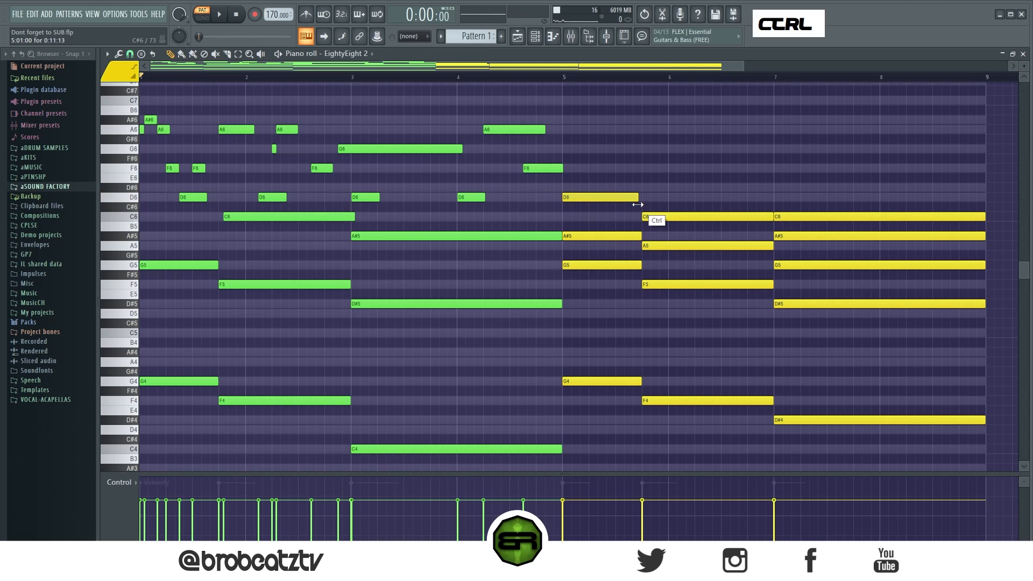
Raise the A#5 note in bar 5, the A5 note after it, and bar 7's G5 note by one octave
left_click(587, 235, "ctrl+shift")
left_click(659, 246, "ctrl+shift")
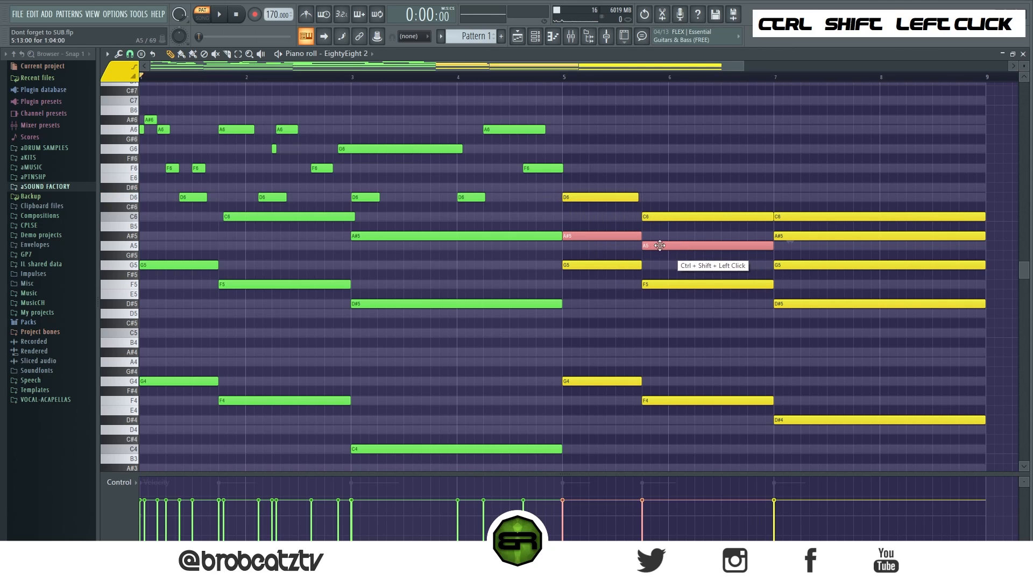
left_click(790, 265, "ctrl+shift")
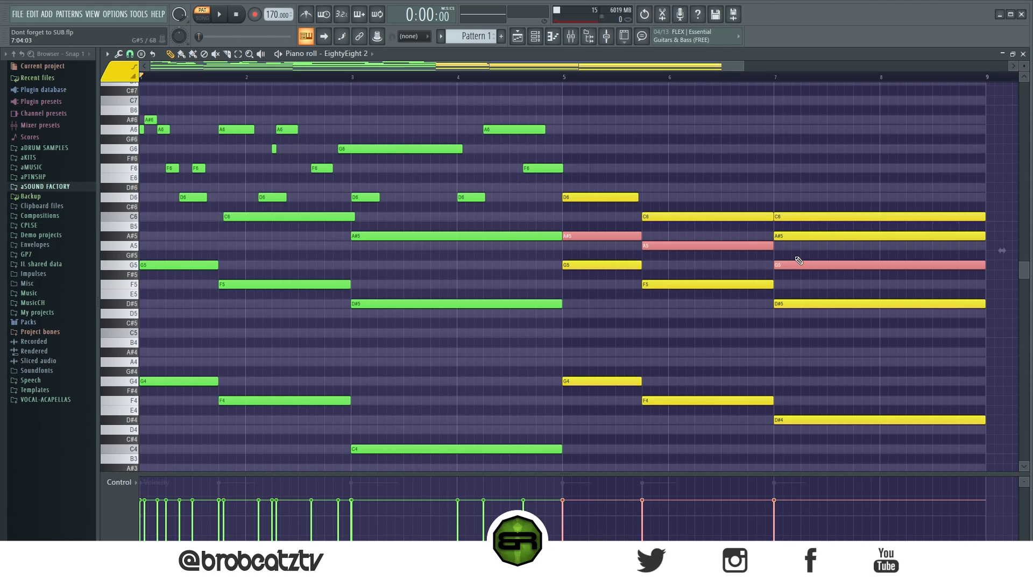
key("ctrl+Up")
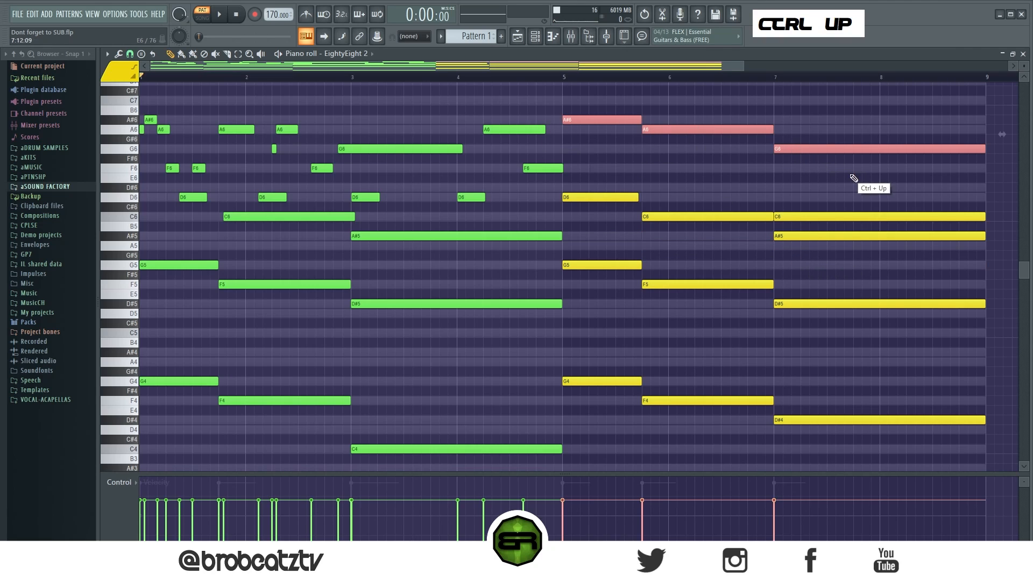
Add a G6 note at 4:15:00 lasting 0:12:00 and move bar 5's D6 note to 5:07:00
right_click(704, 176)
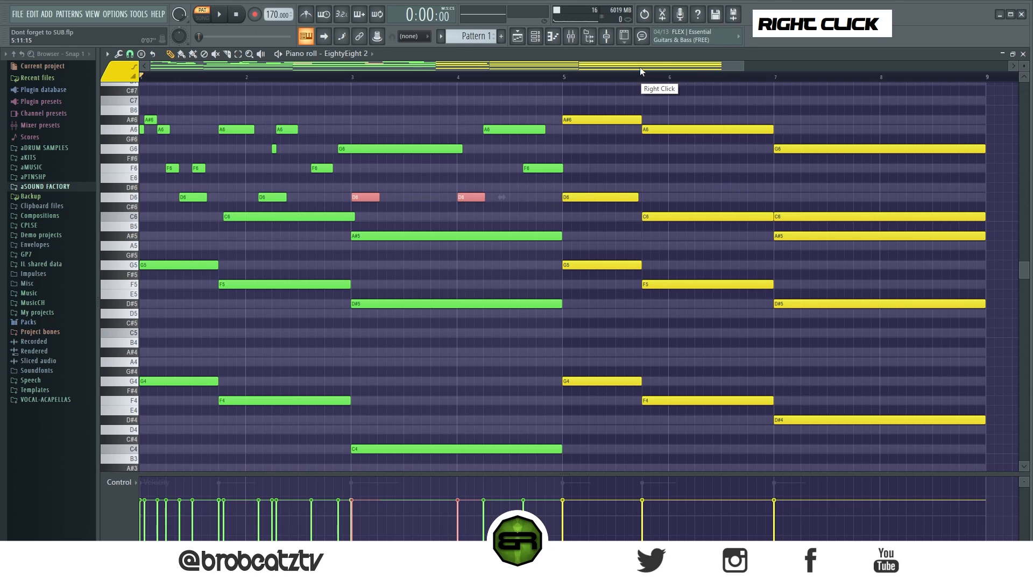
scroll(646, 67, "up", 3)
right_click(468, 159)
left_click(464, 120, "ctrl")
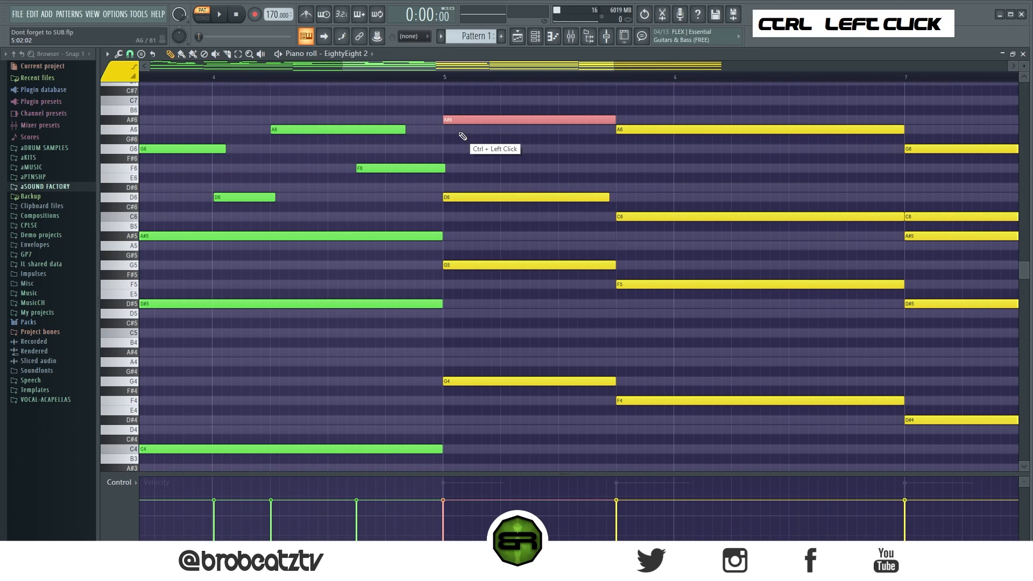
left_click(437, 167, "ctrl")
left_click_drag(463, 120, 446, 151)
left_click_drag(500, 67, 308, 69)
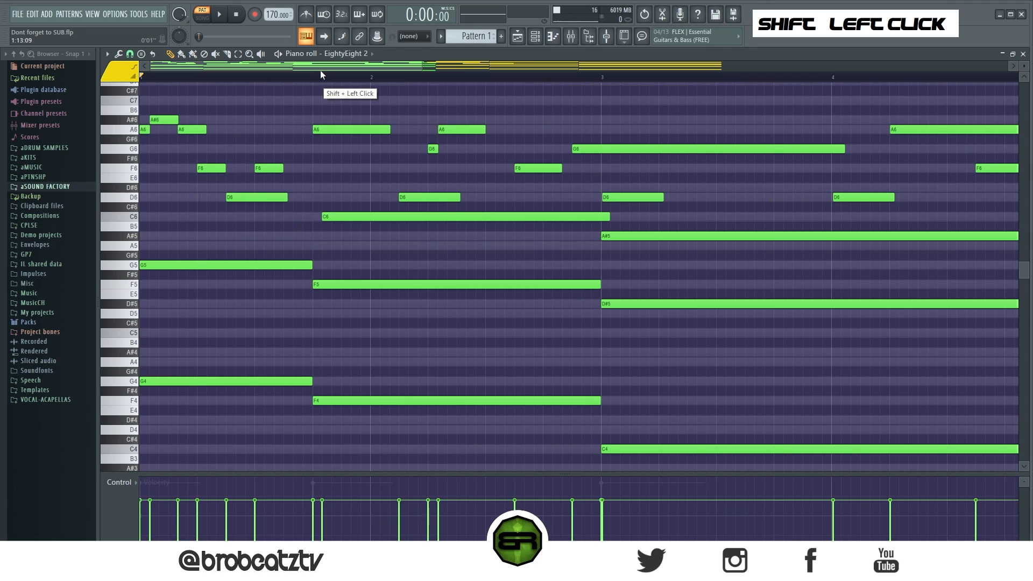
left_click_drag(395, 67, 593, 95)
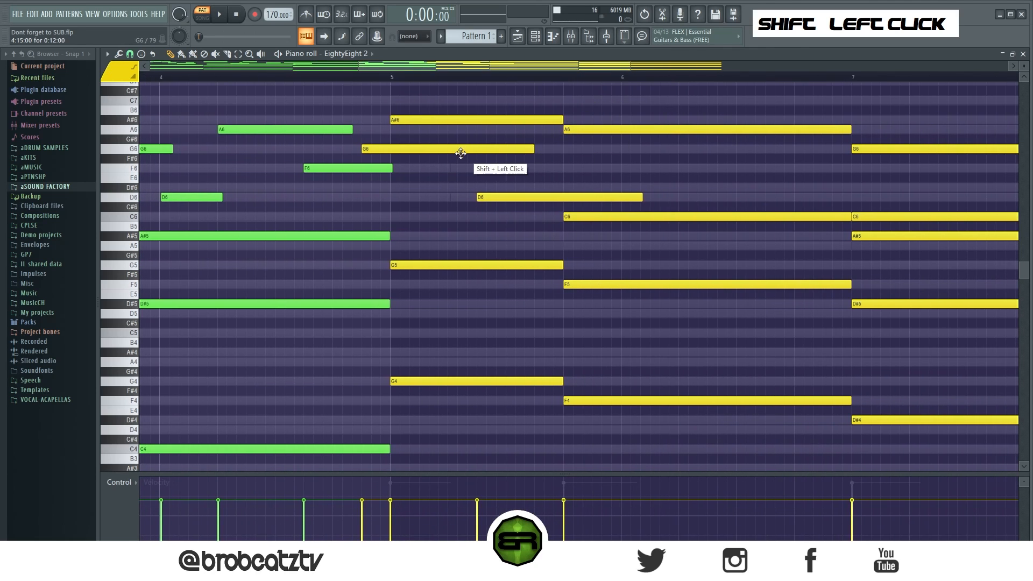
Add short F6 notes at 5:05:00 and 5:11:00 and shorten bar 5's D6 note to 0:03:07
left_click_drag(447, 168, 492, 177)
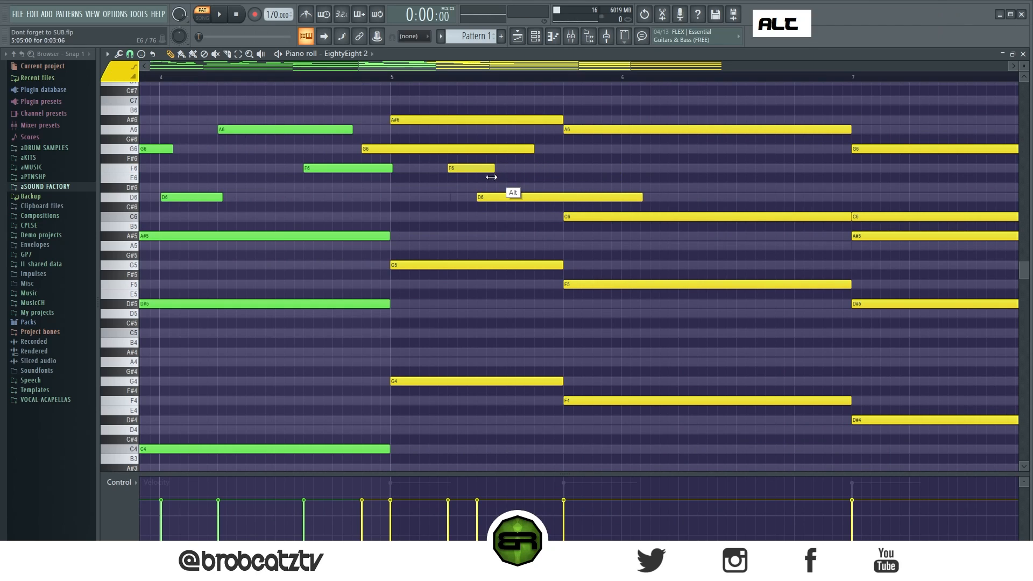
left_click(532, 170)
left_click_drag(651, 199, 522, 200)
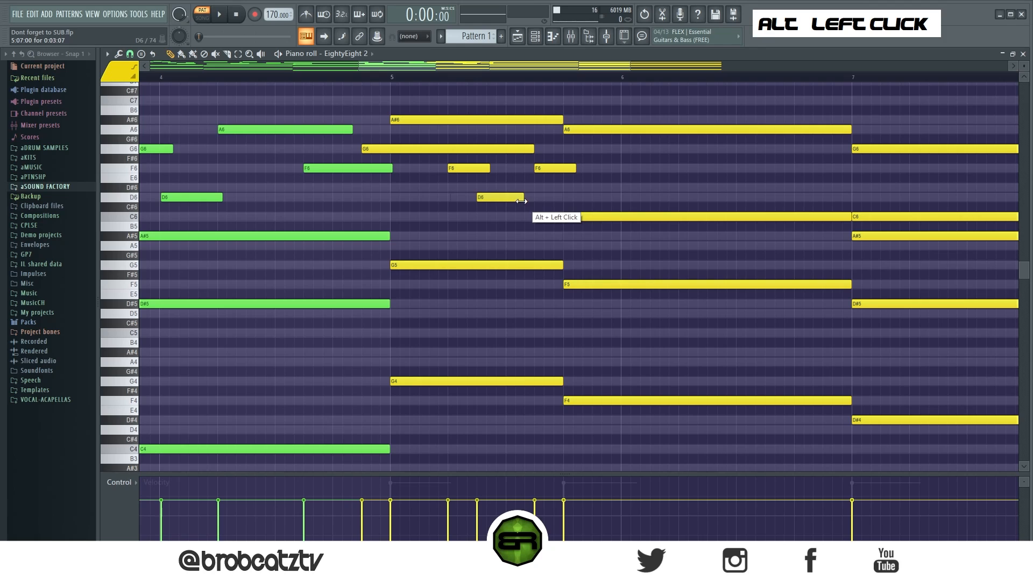
Shift the C6 note near the end of bar 5 slightly later than its F5 chord note and play the phrase
key("space")
left_click_drag(574, 220, 581, 218)
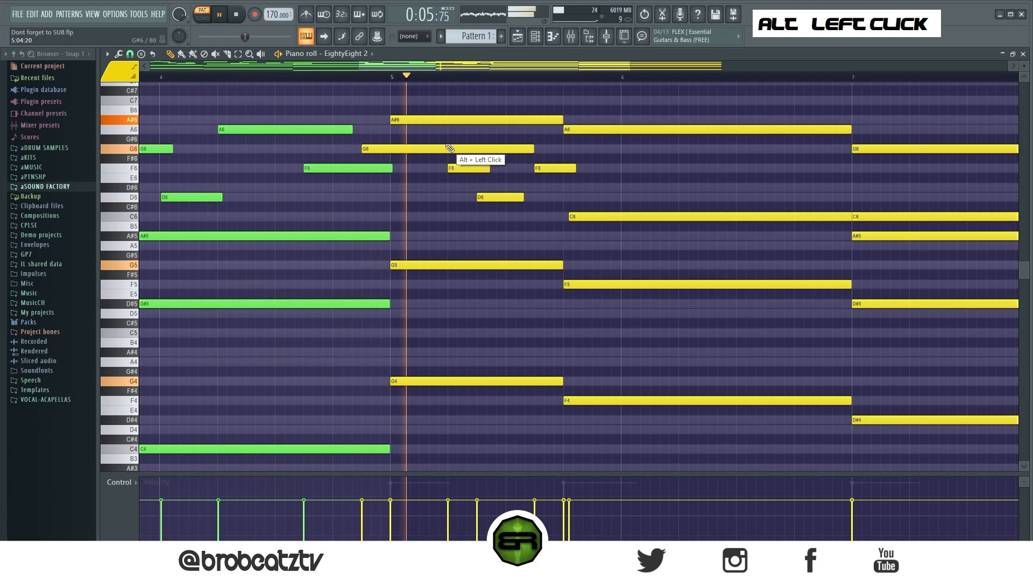
key("space")
key("space")
key("space")
Lower bar 5's A#6 to A6, shift it later with length 0:04:10, and shorten the preceding G6 to end before it
left_click_drag(423, 119, 505, 133)
key("space")
key("space")
left_click_drag(594, 130, 486, 142)
key("space")
left_click(530, 148, "alt")
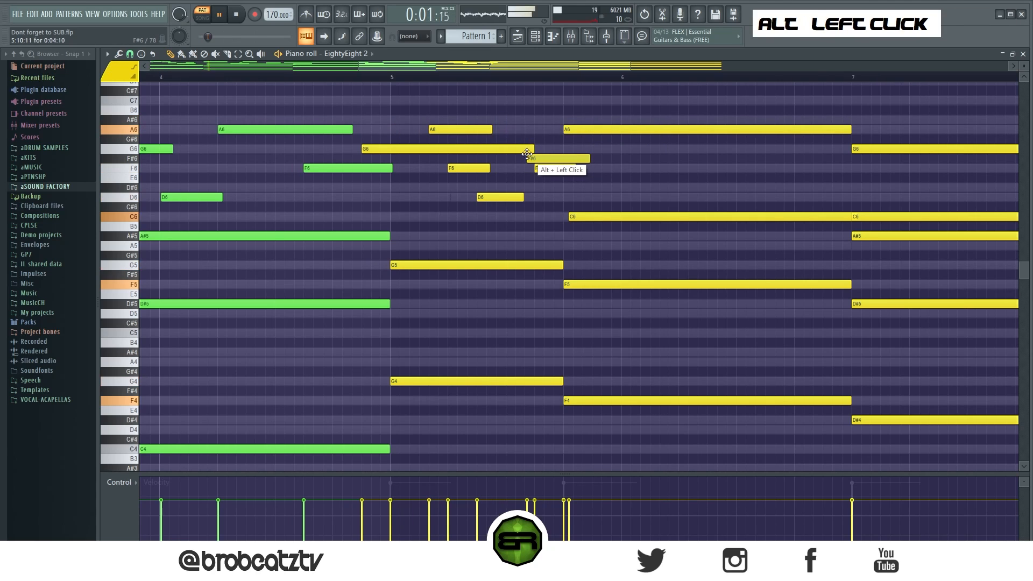
left_click_drag(530, 148, 423, 149)
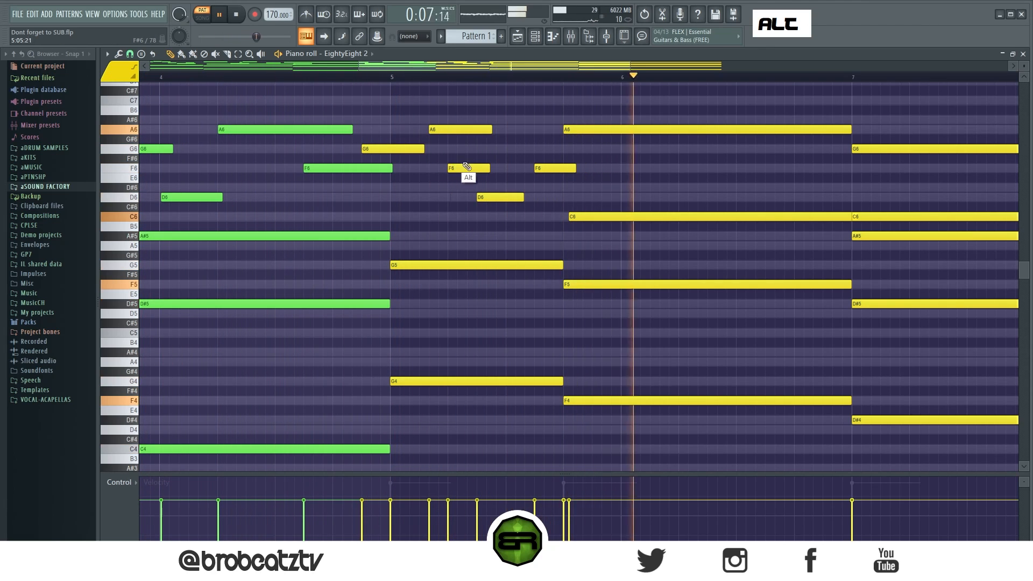
Move bar 5's second F6 note to 5:09:00 and play the phrase from late in bar 4
key("space")
key("space")
key("space")
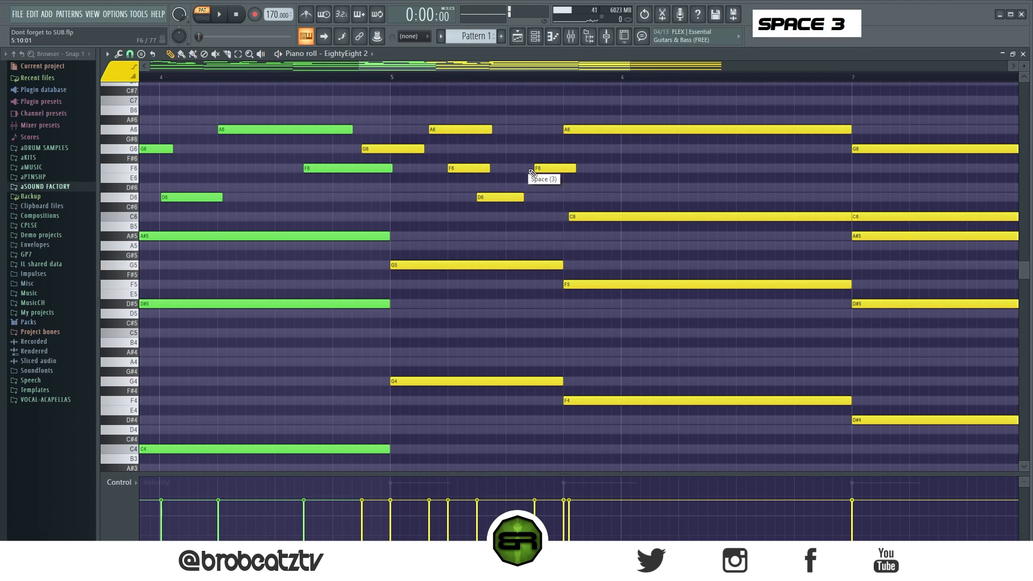
left_click_drag(550, 170, 521, 170)
key("space")
left_click(324, 77)
key("space")
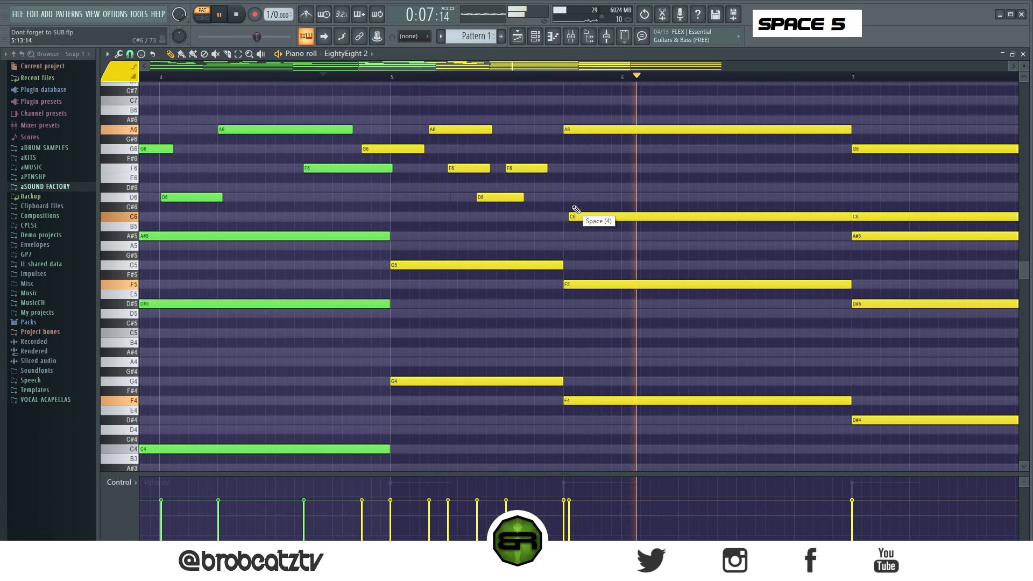
Shorten the long A6 note at 5:13:00 to 0:01:19
left_click_drag(457, 169, 415, 142)
left_click_drag(392, 107, 424, 144)
right_click(437, 134)
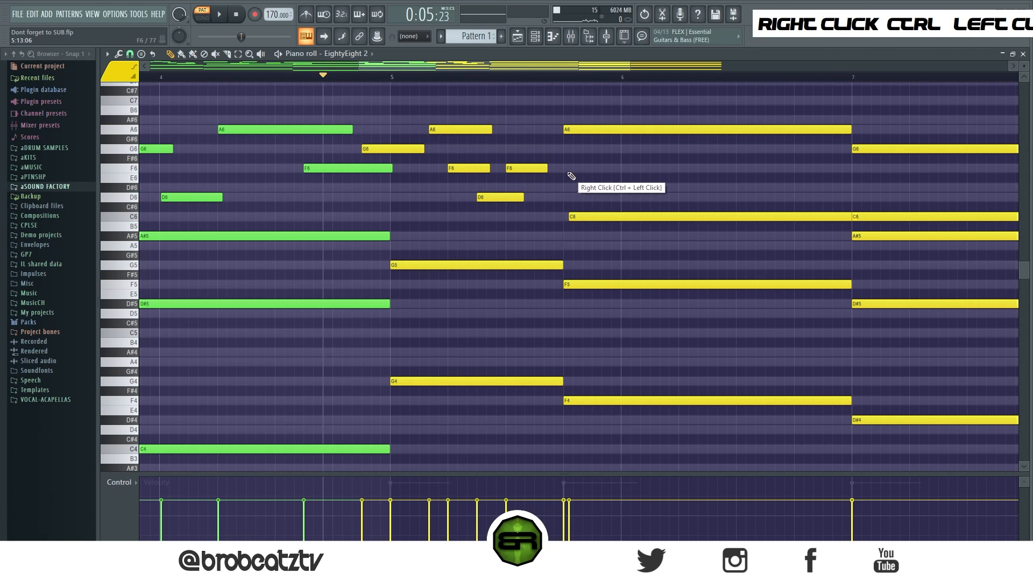
left_click_drag(850, 130, 586, 130)
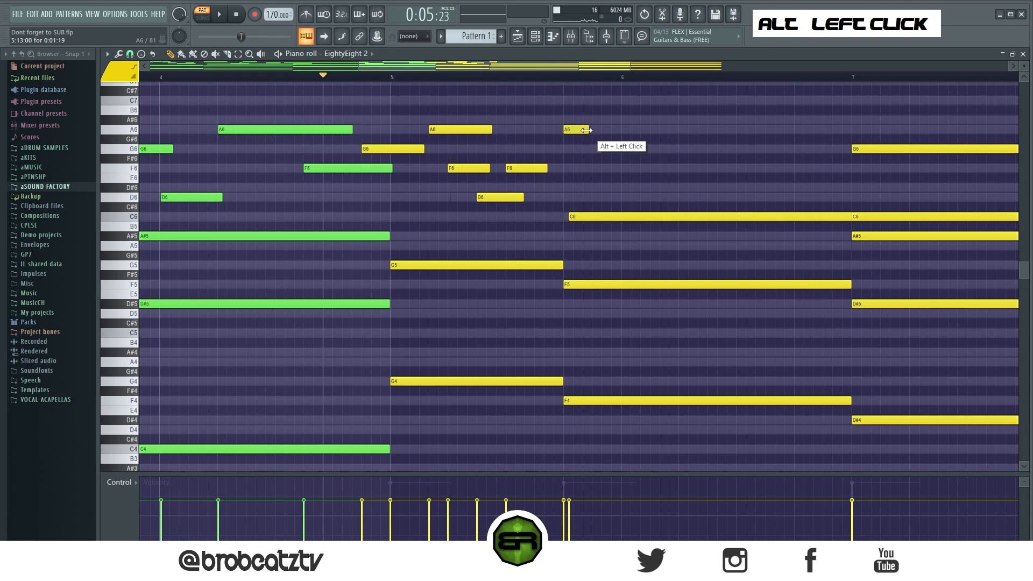
Add a 0:00:11 G6 note at 6:05:00 with an A6 just after it, and copy bar 5's D6 to 6:03:00
left_click(679, 130, "alt")
left_click(680, 149, "alt")
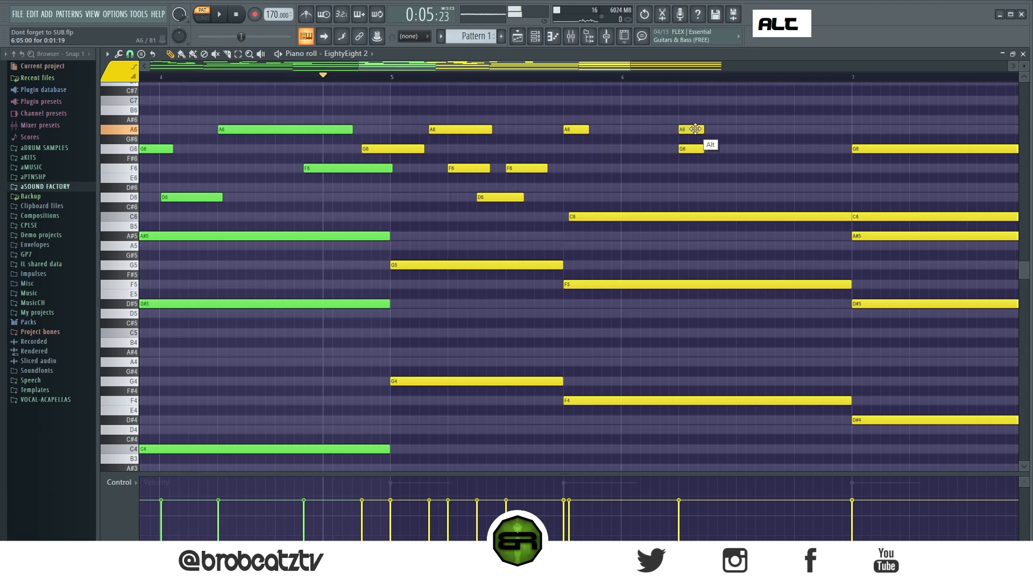
left_click_drag(699, 153, 687, 153)
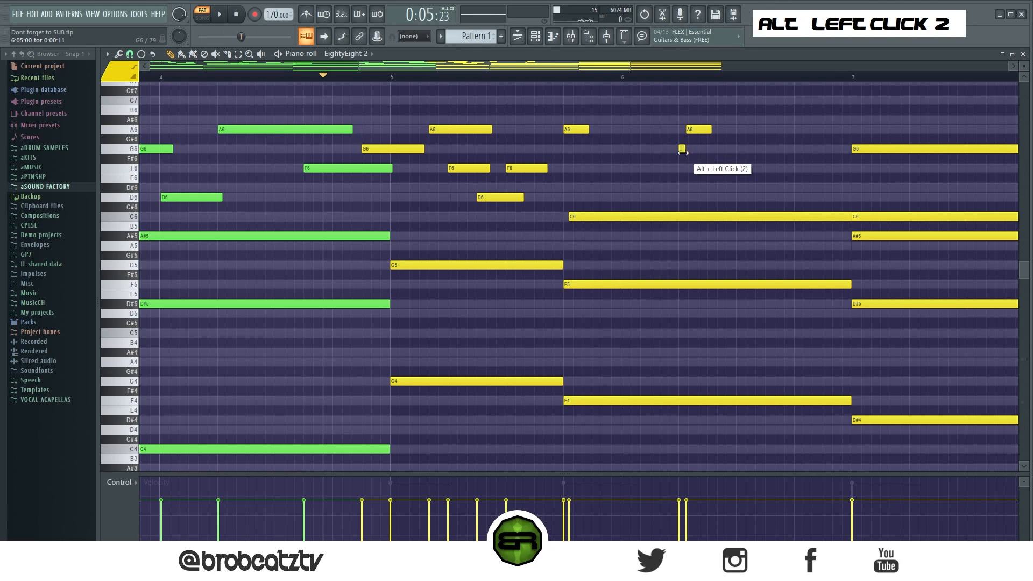
left_click(502, 198, "ctrl")
left_click_drag(504, 198, 659, 199, "shift")
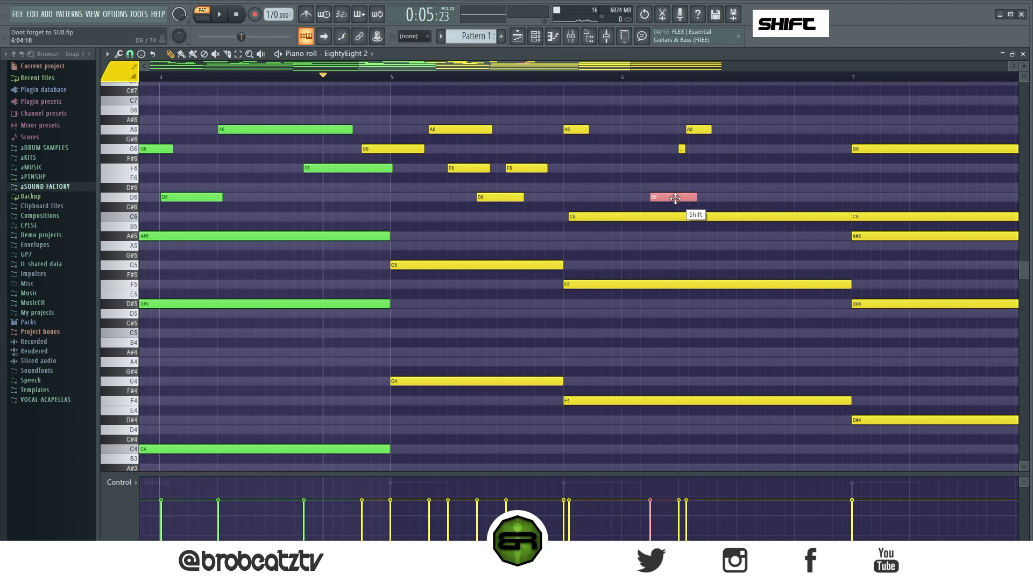
Play the phrase and lengthen bar 6's A6 note to about five steps
key("space")
scroll(538, 99, "down", 3)
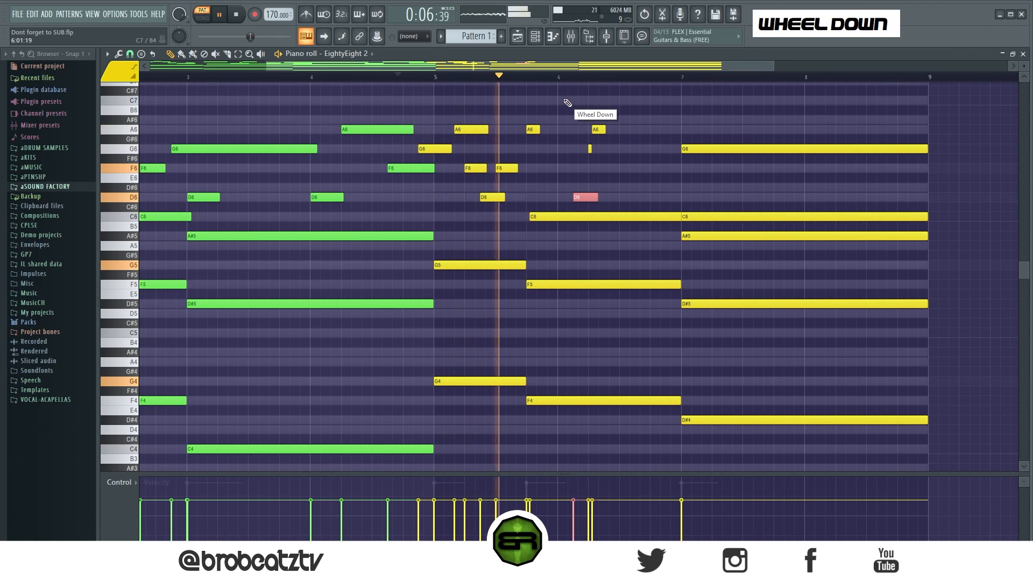
key("space")
key("space")
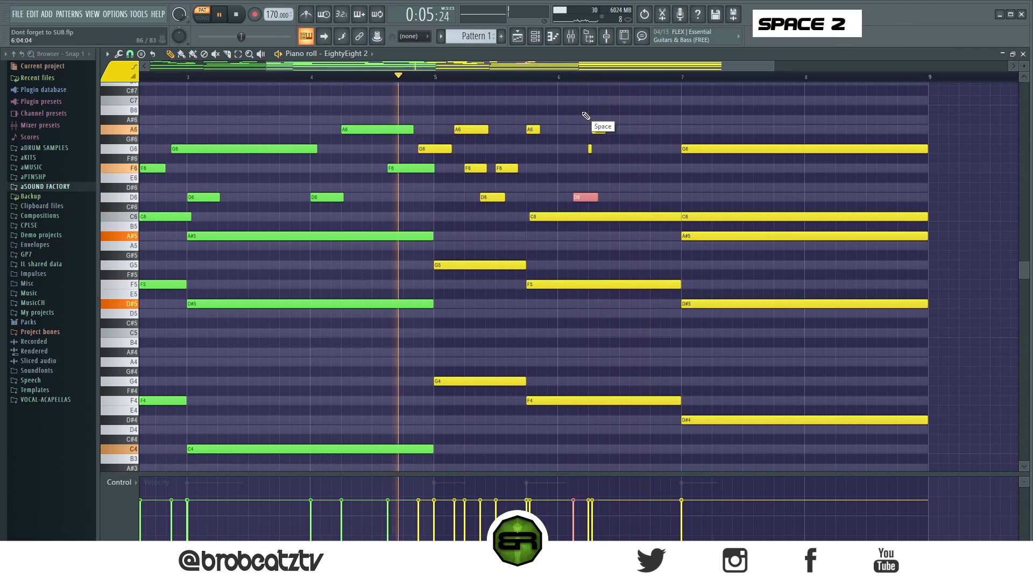
left_click(619, 145, "alt")
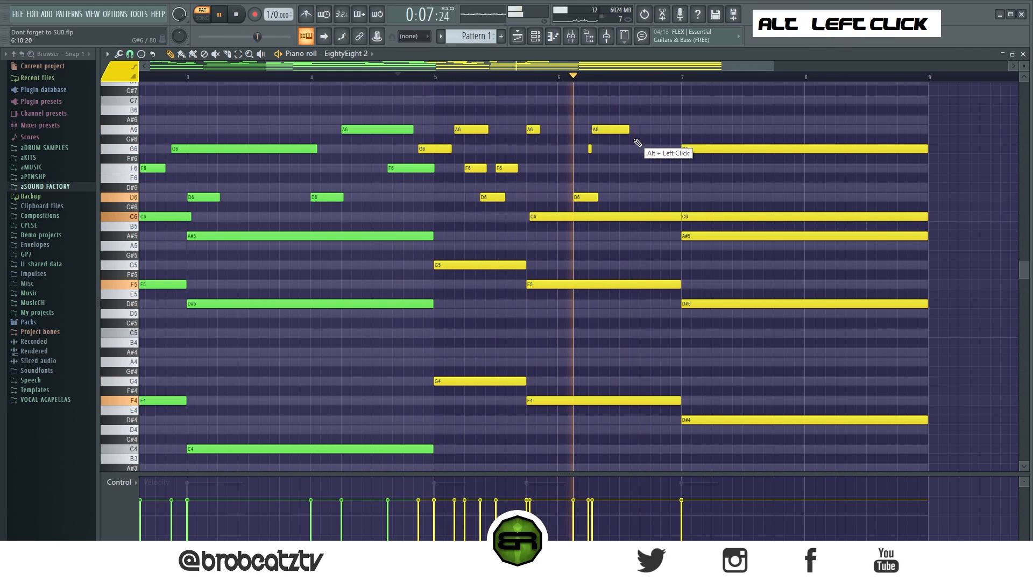
key("space")
Copy bar 5's second F6 note to about 6:11:00 in bar 6 and play the phrase
left_click(507, 168, "ctrl")
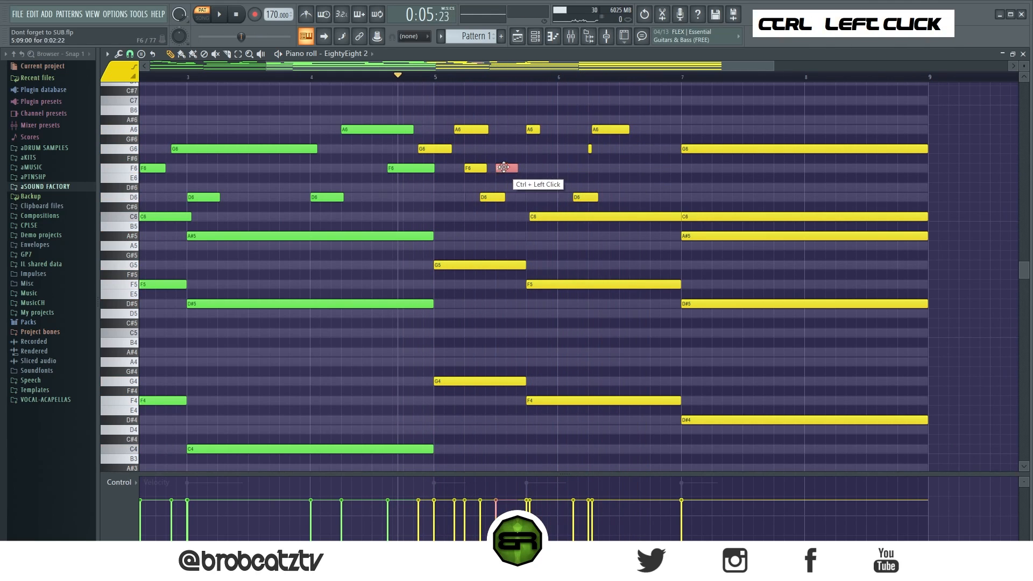
left_click(508, 168, "shift")
right_click(538, 170, "shift")
left_click_drag(508, 169, 651, 173)
key("shift+space")
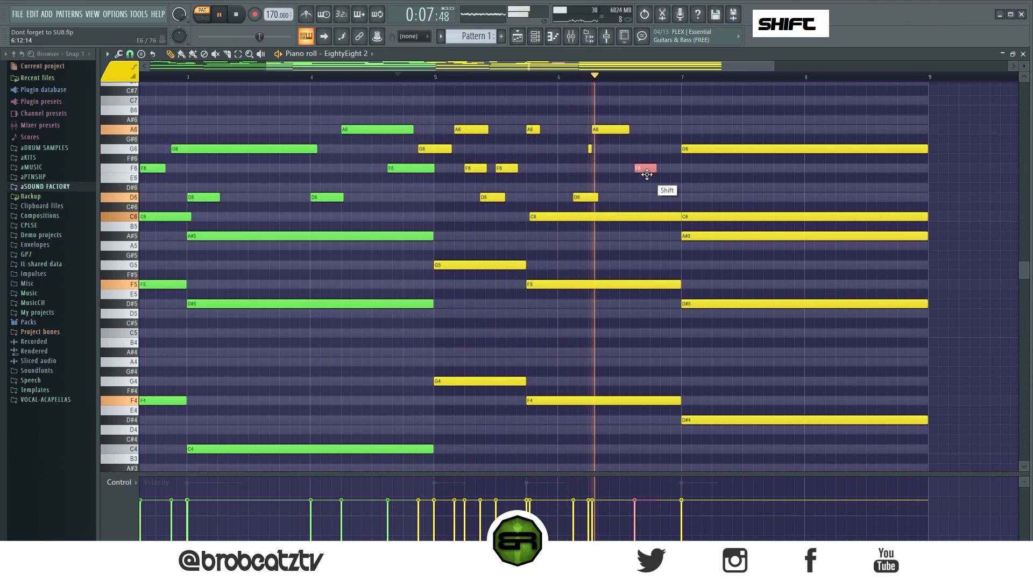
key("space")
Move bar 7's long G6 note slightly ahead of the bar and shorten the preceding C6 to end just before bar 7
right_click(699, 177)
left_click_drag(700, 150, 689, 152)
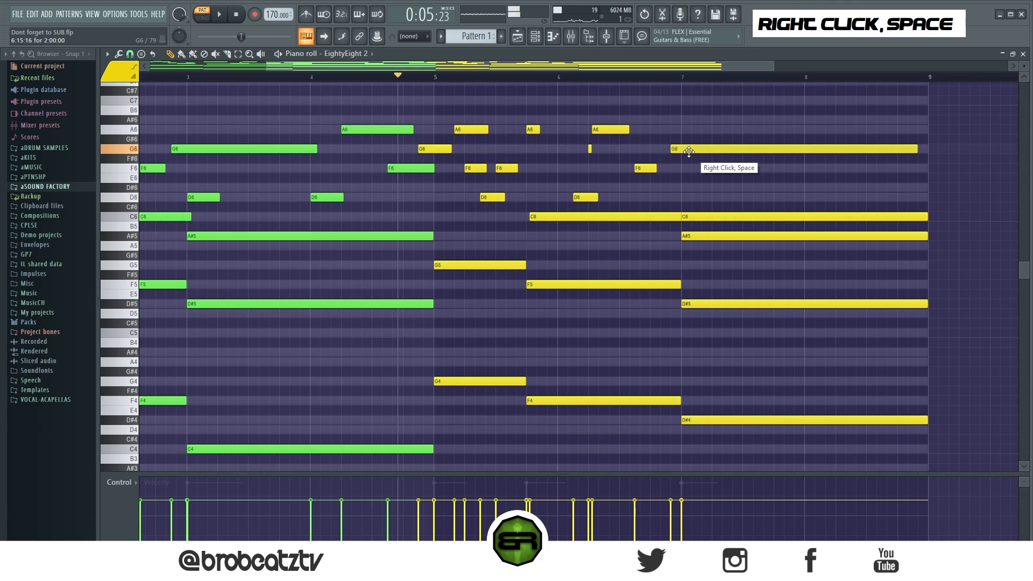
key("space")
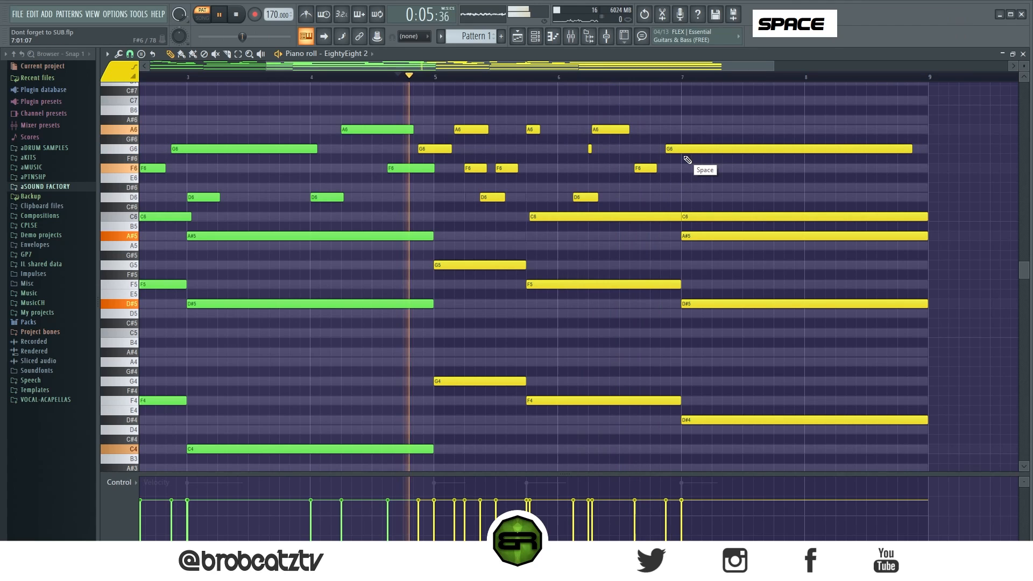
key("space")
left_click(674, 218, "ctrl")
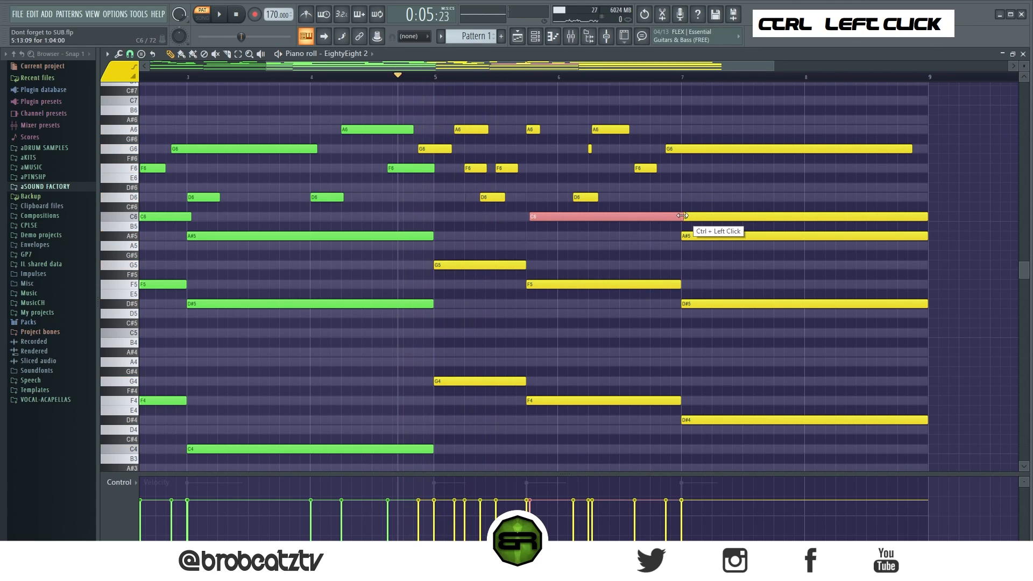
left_click(674, 218, "alt")
right_click(672, 230)
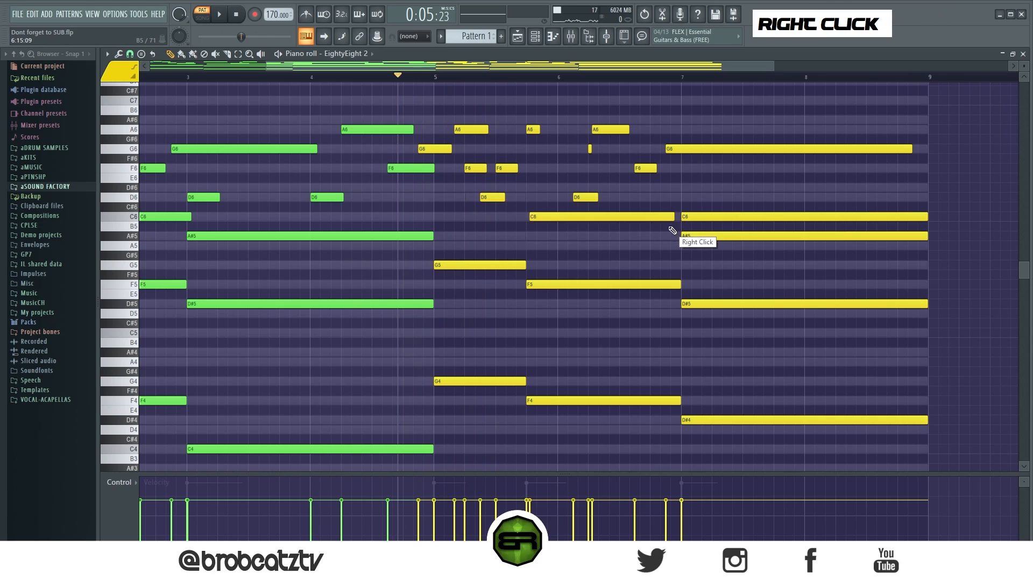
Replace bar 7's A#5 with a D6 starting just after the bar line and ending about two thirds through the bar
right_click(700, 236)
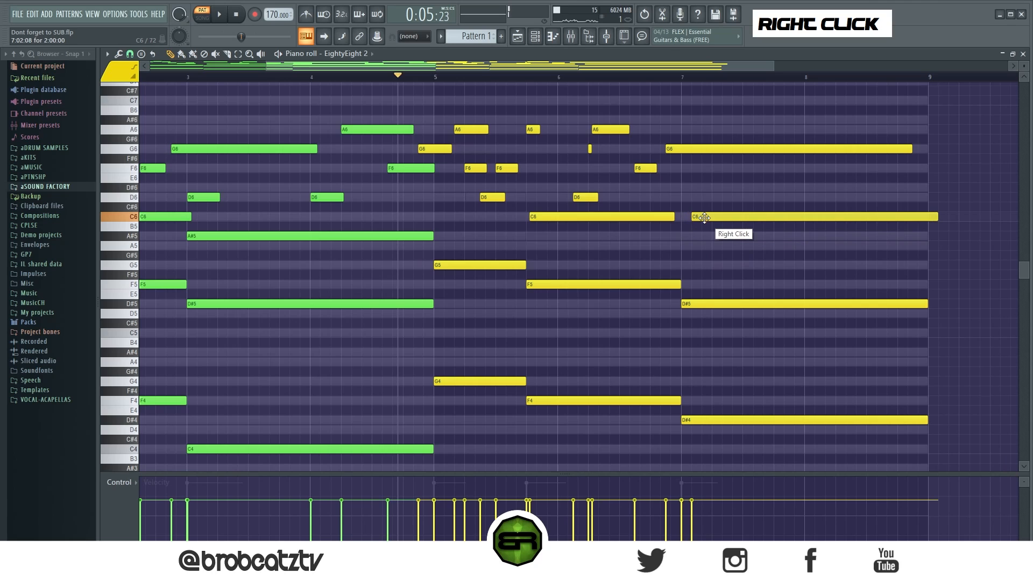
left_click(701, 197)
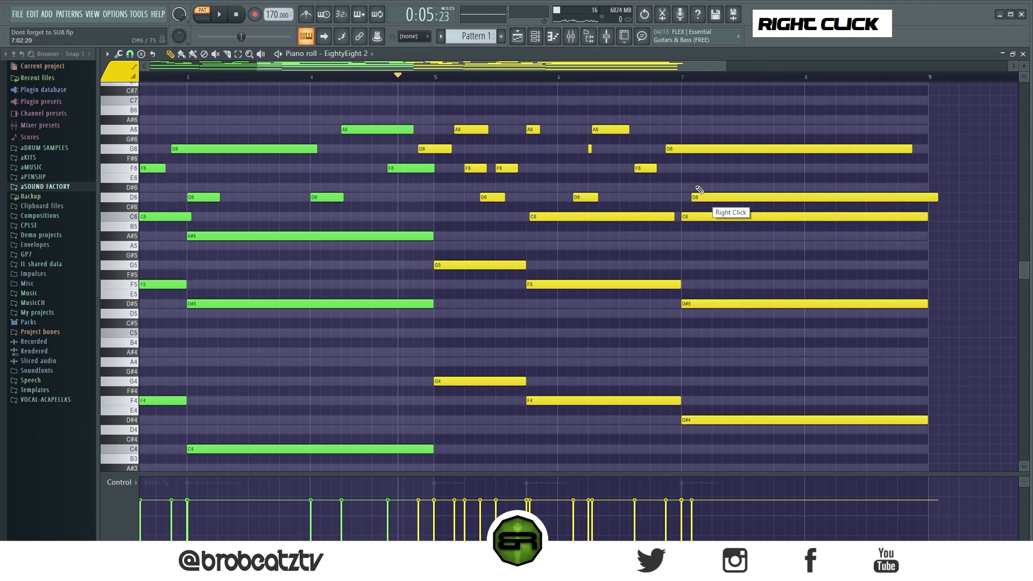
key("space")
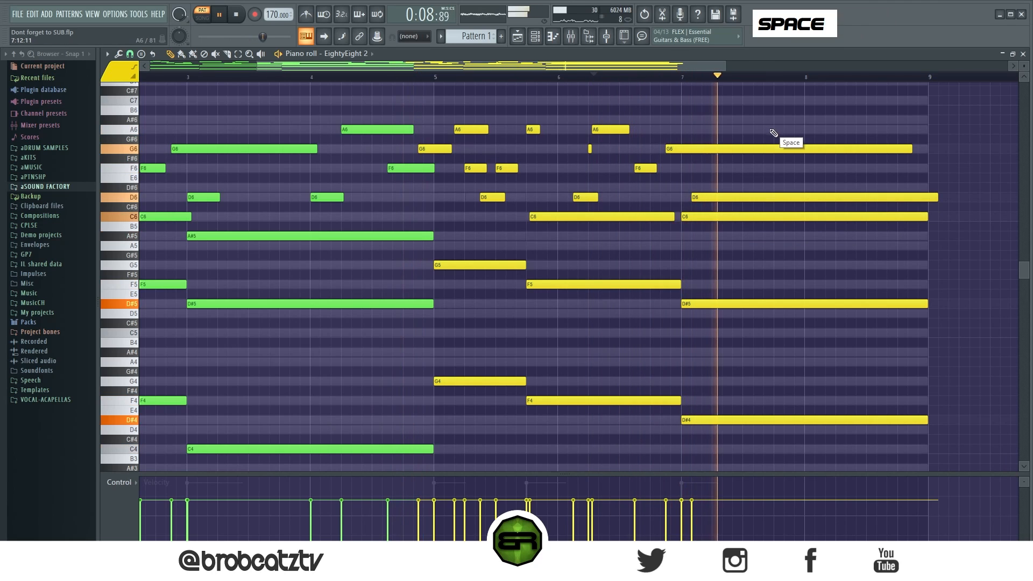
key("space")
key("space")
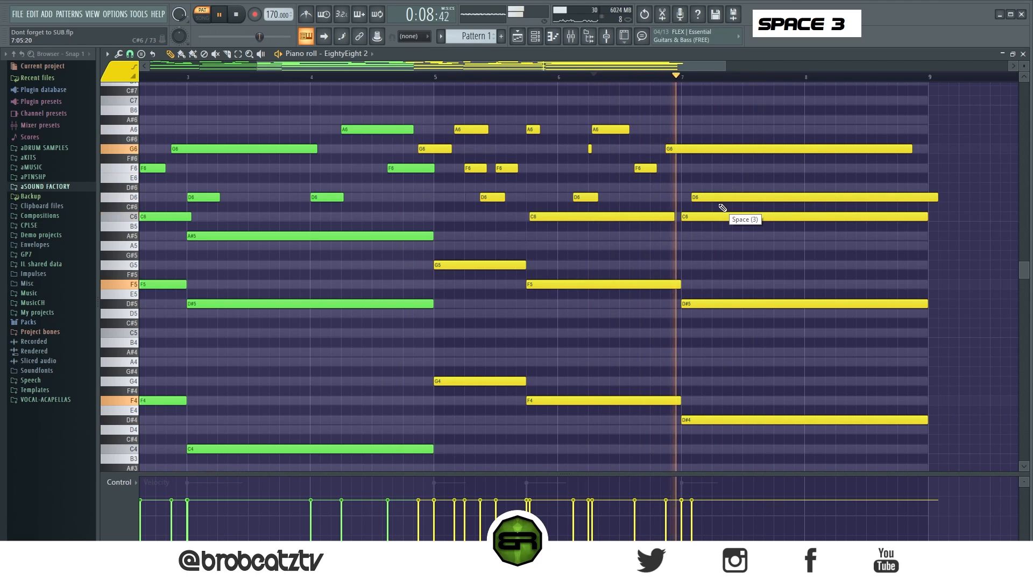
key("space")
key("alt")
left_click_drag(937, 199, 764, 199)
Copy bar 4's D6, A6 and F6 notes to bar 8 and shorten bar 7's long G6 to end just after bar 8 starts
left_click_drag(403, 126, 816, 192)
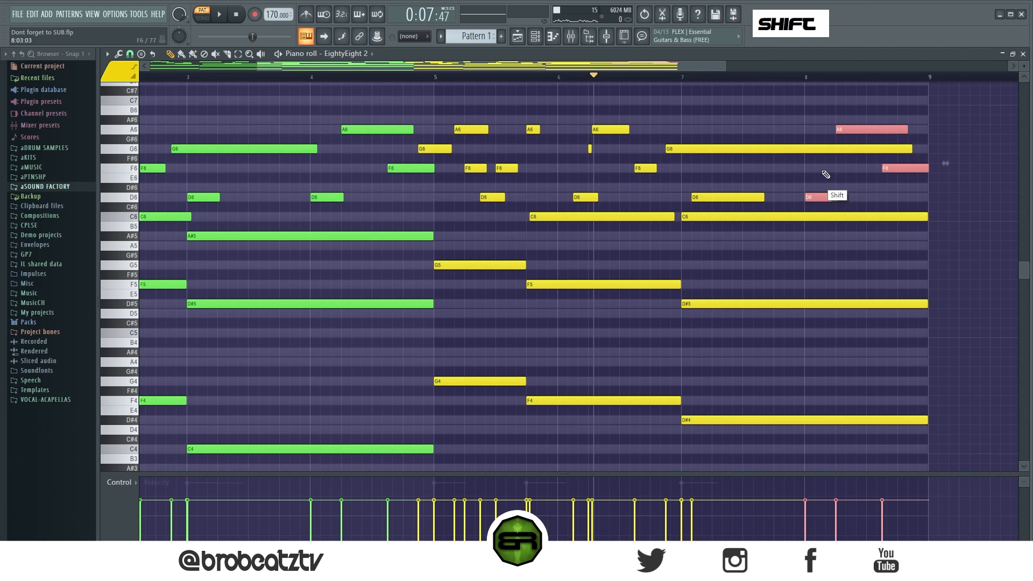
right_click(841, 164)
left_click_drag(910, 149, 820, 150)
Lower bar 8's A6 note to G6, add a very short G6 at the end of the bar, and play
left_click_drag(878, 131, 879, 158)
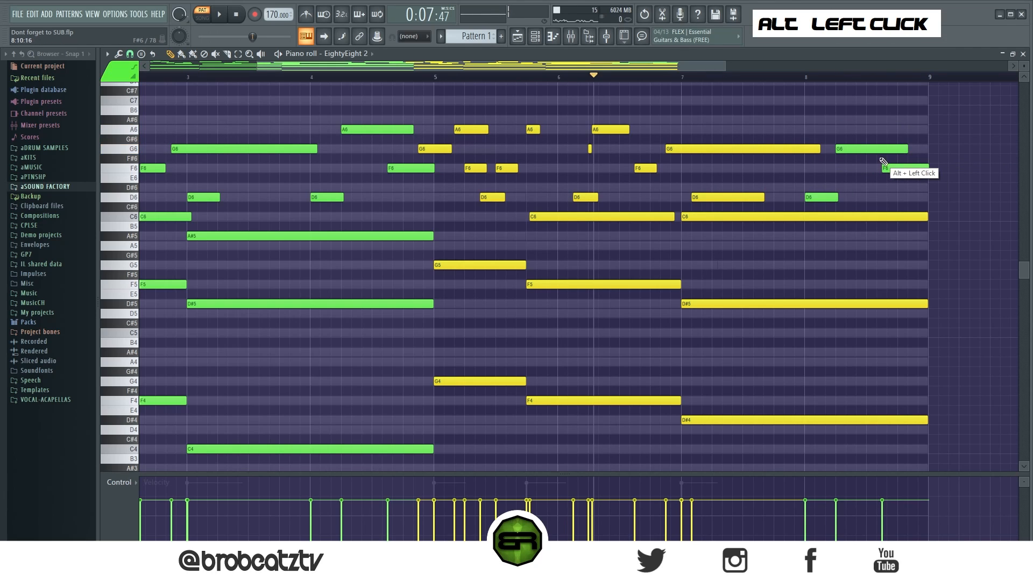
left_click(921, 149)
left_click_drag(989, 150, 913, 155)
key("space")
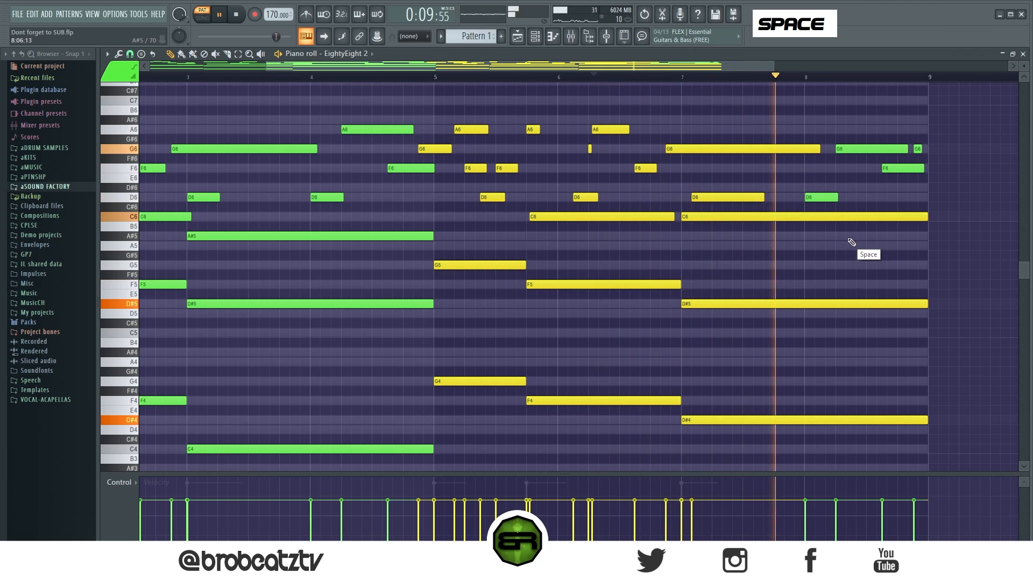
Recolor all the notes in the melody to the current green note color and stop playback
left_click_drag(934, 127, 831, 194)
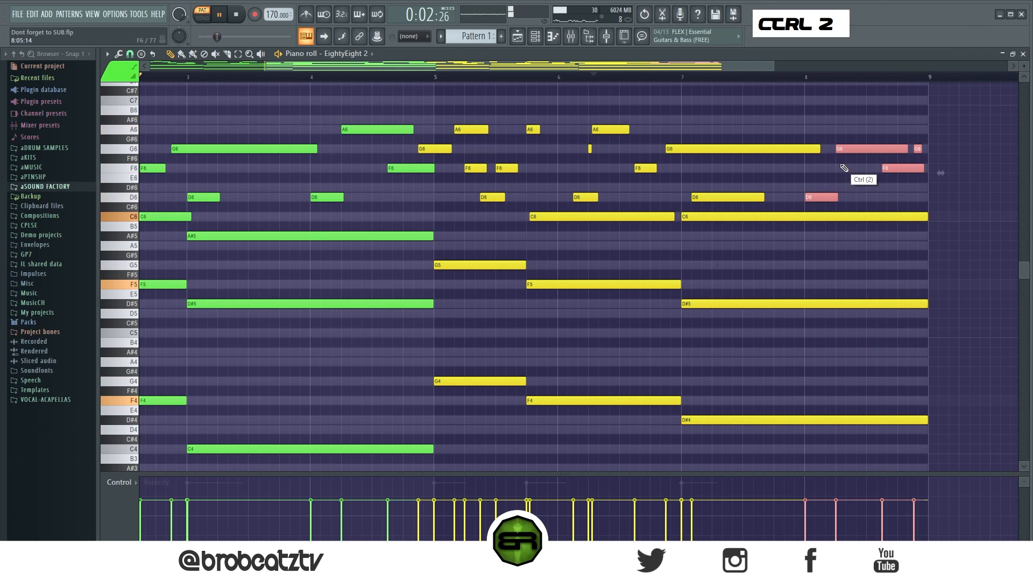
key("ctrl+a")
key("alt+c")
right_click(693, 129)
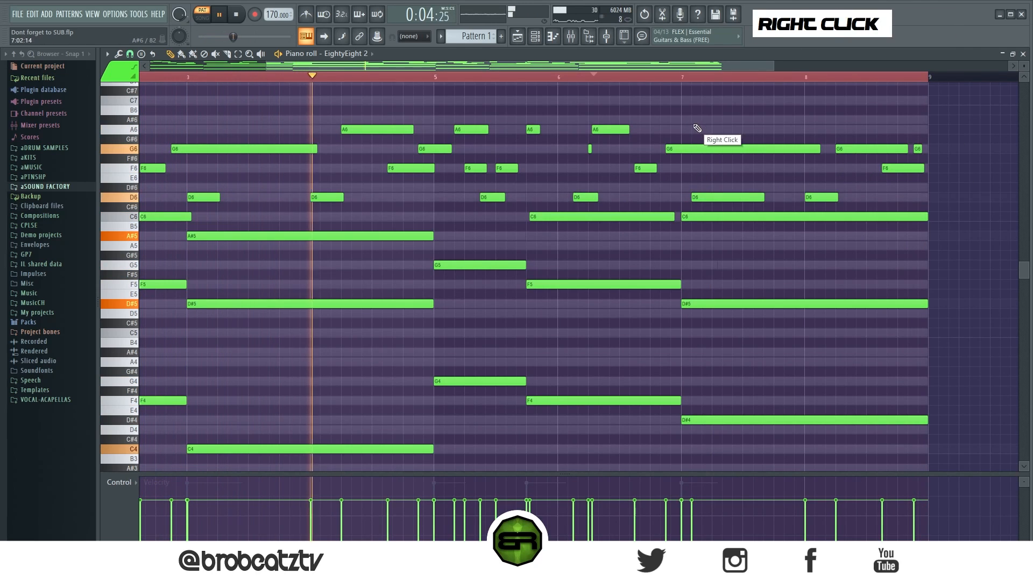
key("space")
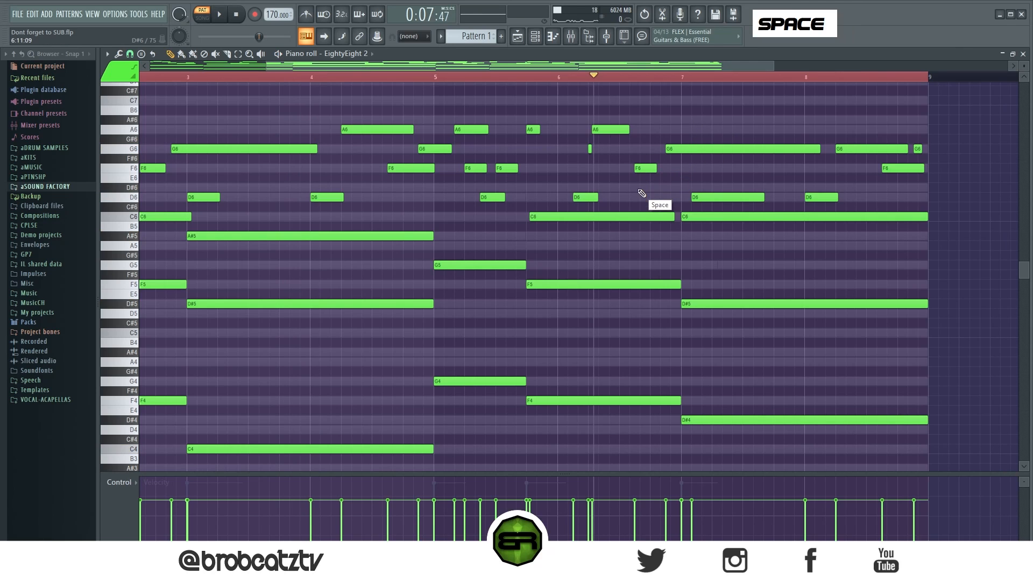
Copy the progression's lowest notes (G4, F4, C4, G4, F4, D#4) from EightyEight 2 and paste them into the Omnisphere channel
left_click(535, 37)
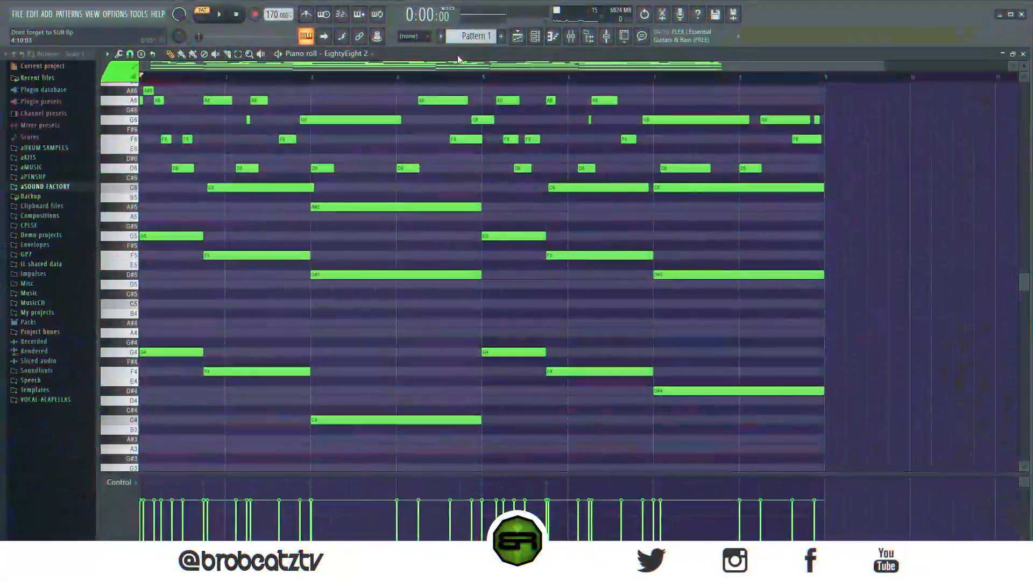
left_click_drag(767, 303, 142, 469)
key("ctrl+c")
left_click(552, 36)
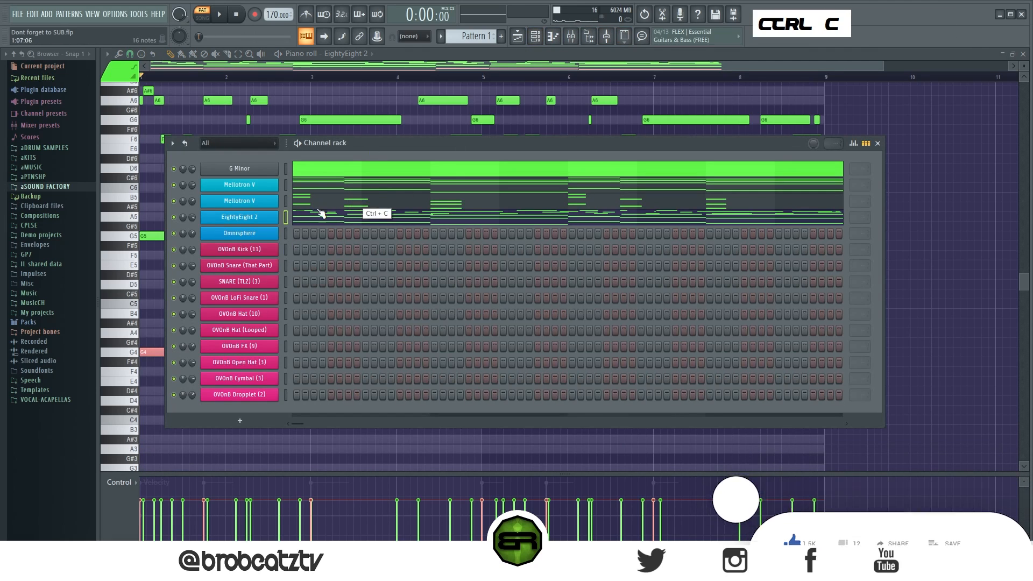
right_click(274, 233)
left_click(315, 235)
key("ctrl+v")
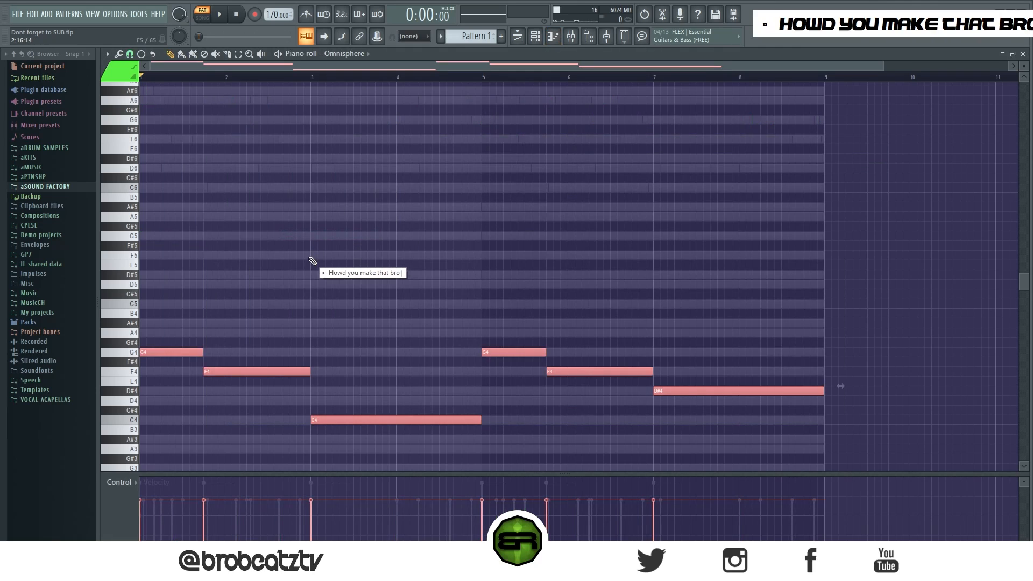
Raise the velocity of all pasted Omnisphere notes to the top of the velocity lane, deselect them, and play the pattern through
key("ctrl+space")
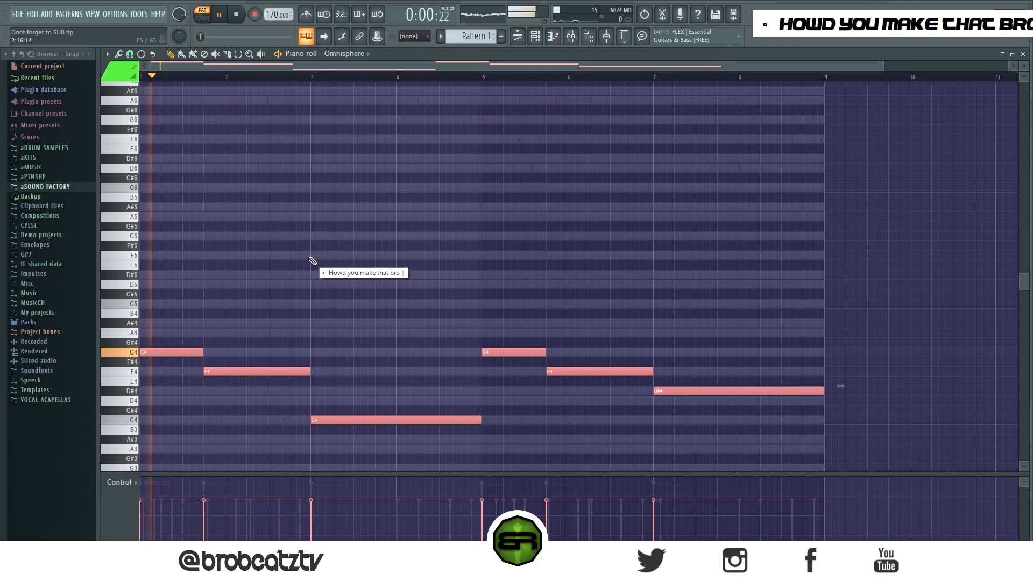
scroll(445, 189, "up", 5)
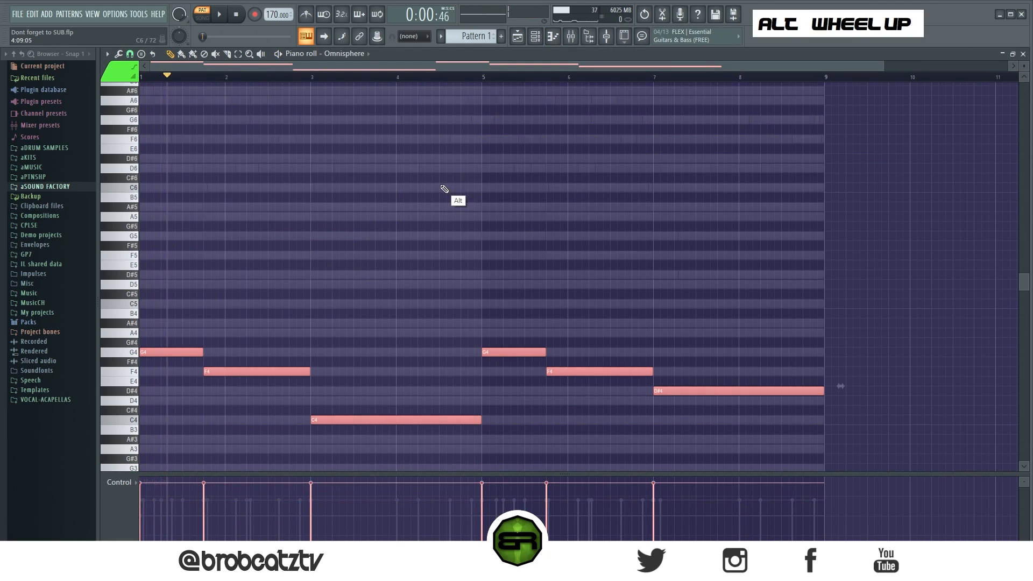
key("space")
right_click(453, 167)
key("space")
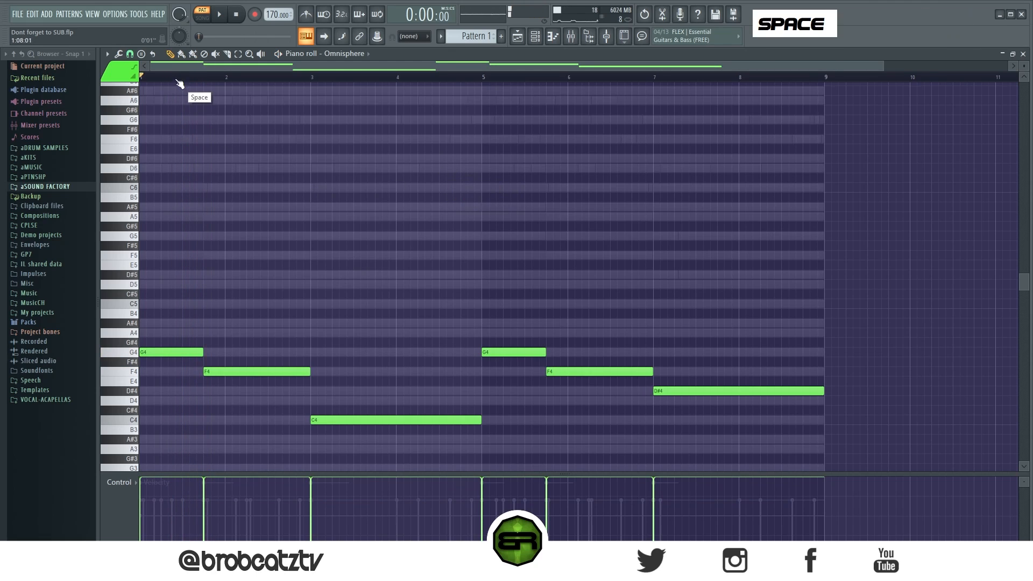
key("space")
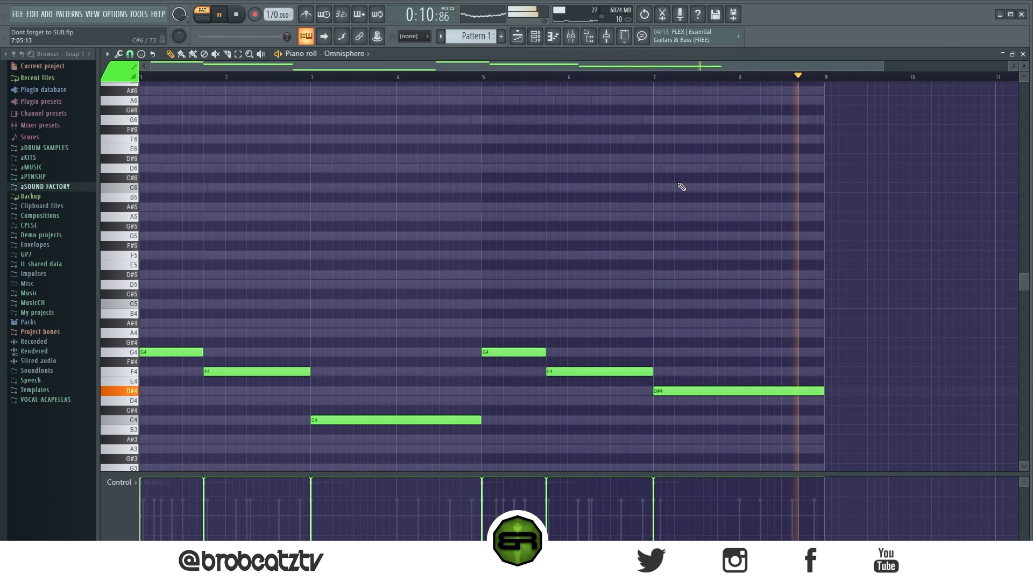
key("space")
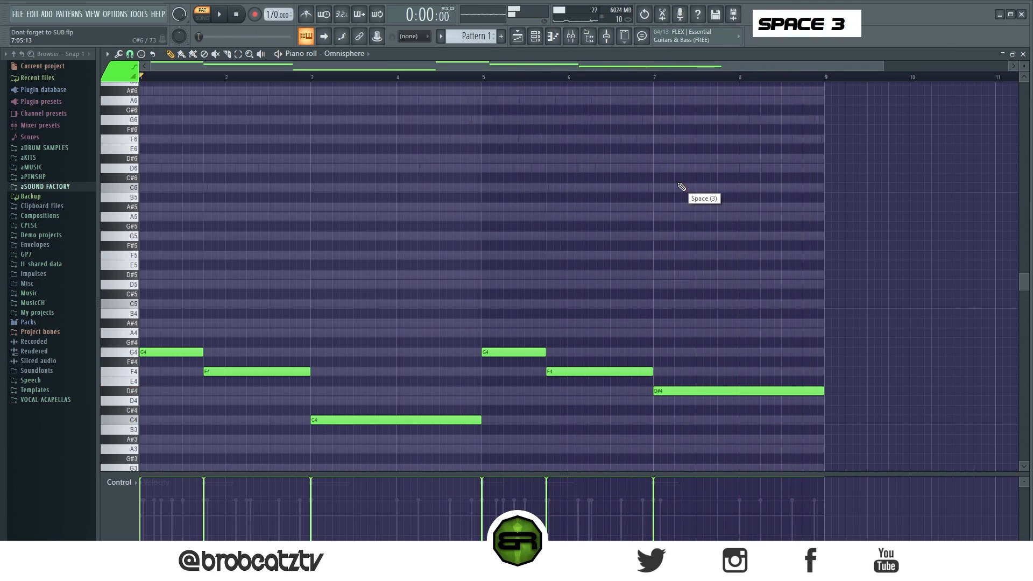
Route mixer inserts 1 to 3 to Insert 4 only and play the pattern briefly
left_click(535, 36)
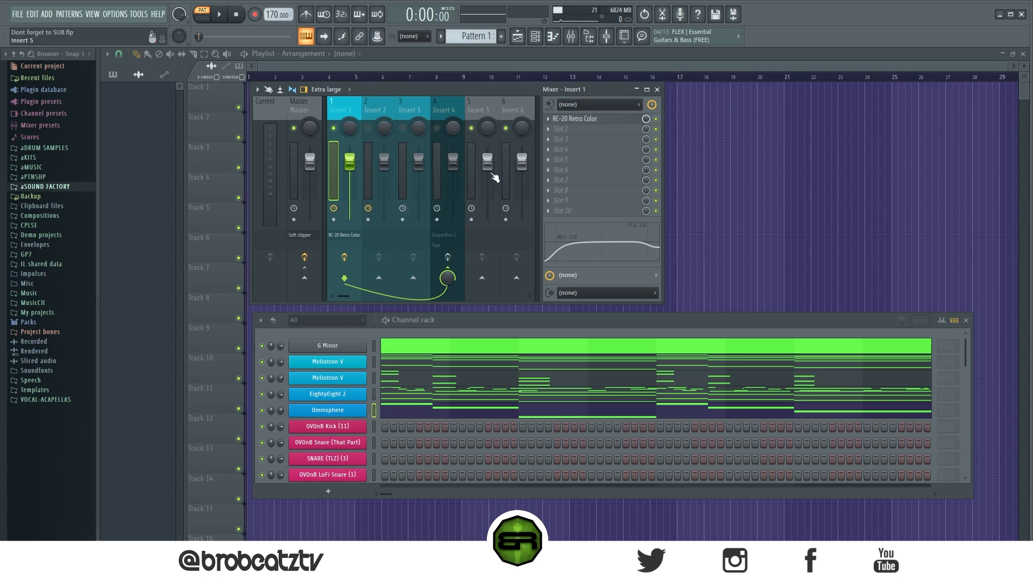
left_click(457, 113, "ctrl")
right_click(440, 111)
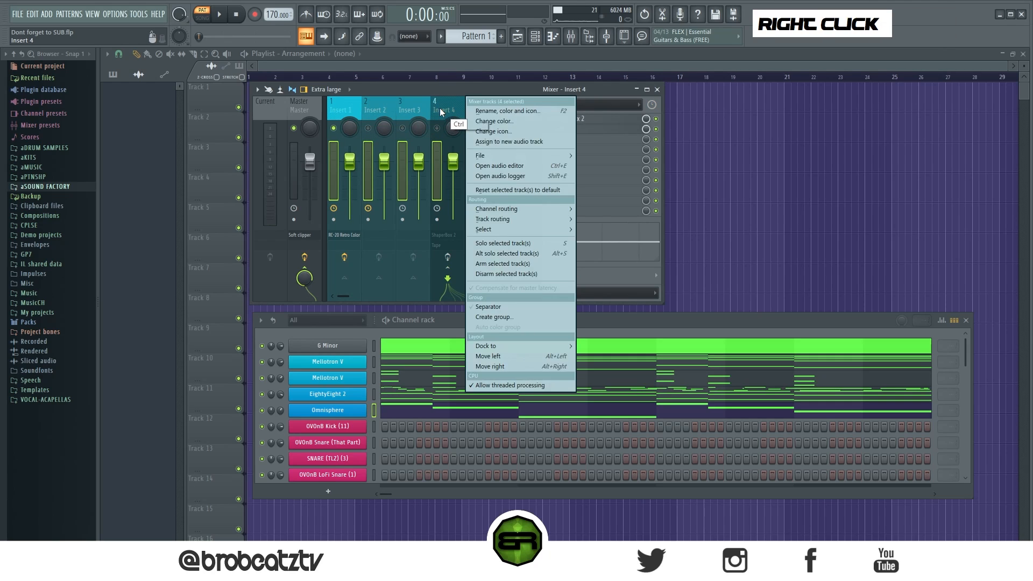
right_click(506, 219)
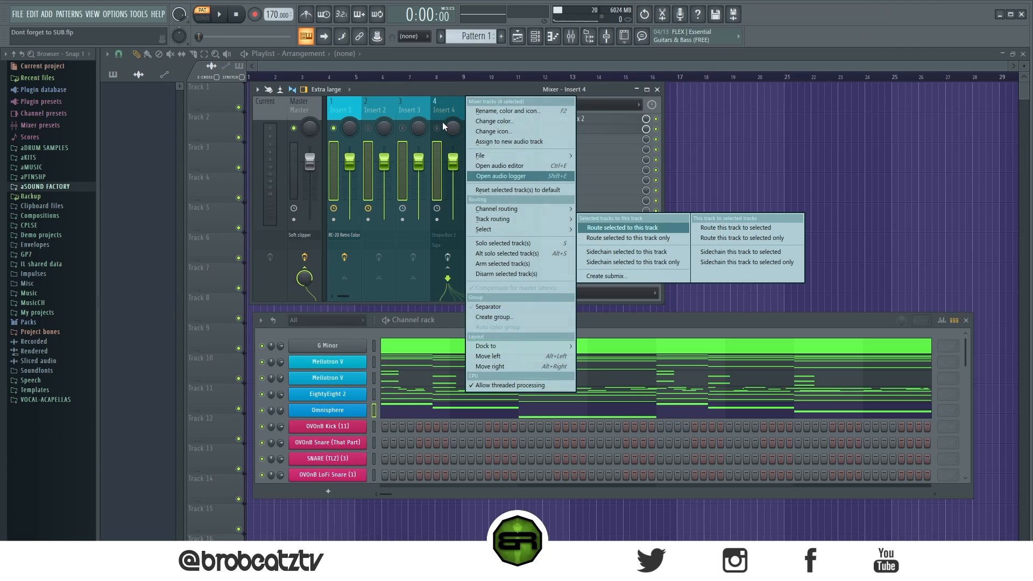
left_click(622, 238)
key("space")
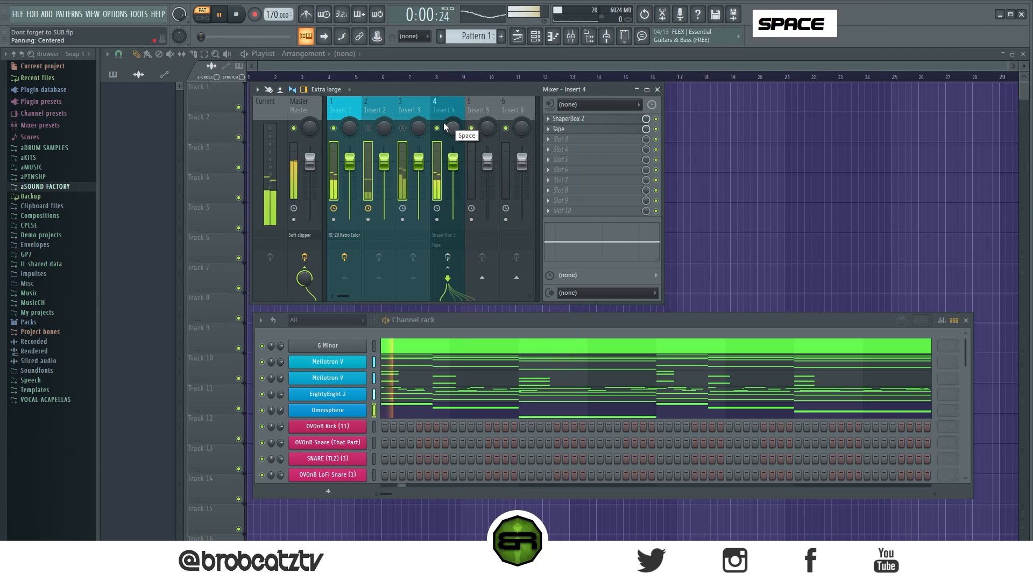
double_click(444, 128)
key("space")
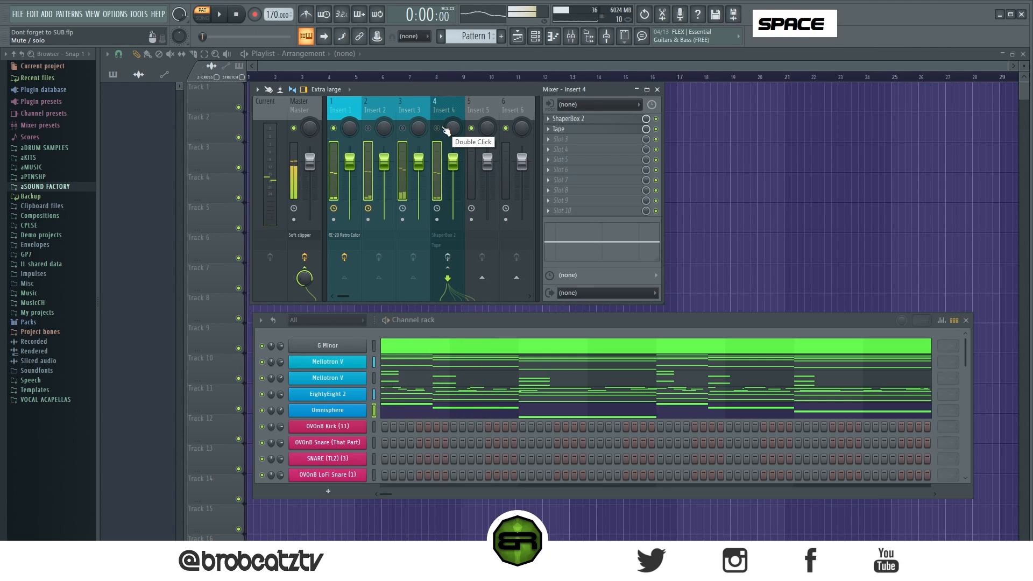
Examine the RC-20 Retro Color preset and settings on Insert 1, then close the plug-in
double_click(450, 111)
left_click(339, 111)
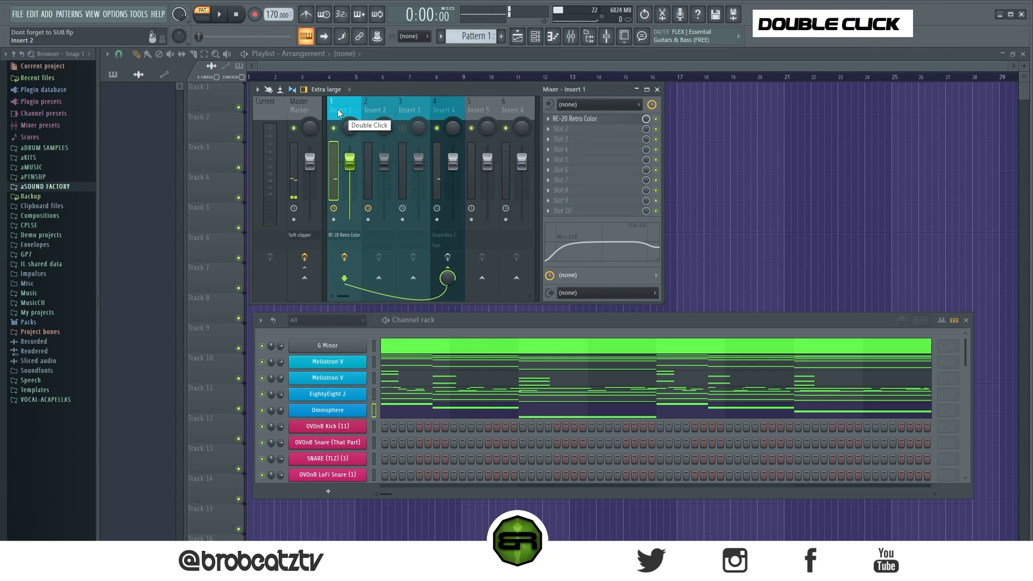
double_click(581, 119)
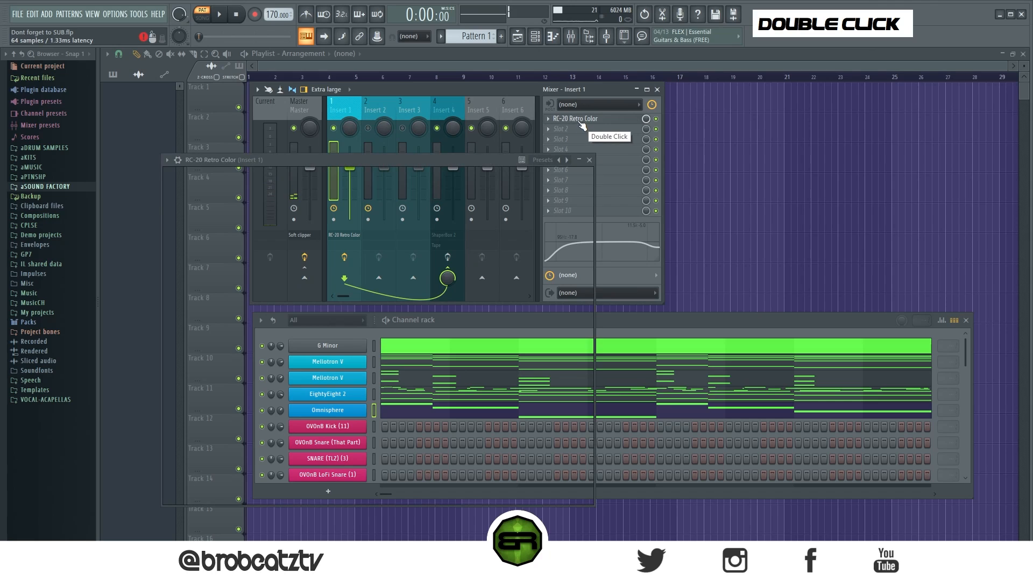
left_click_drag(408, 165, 550, 133)
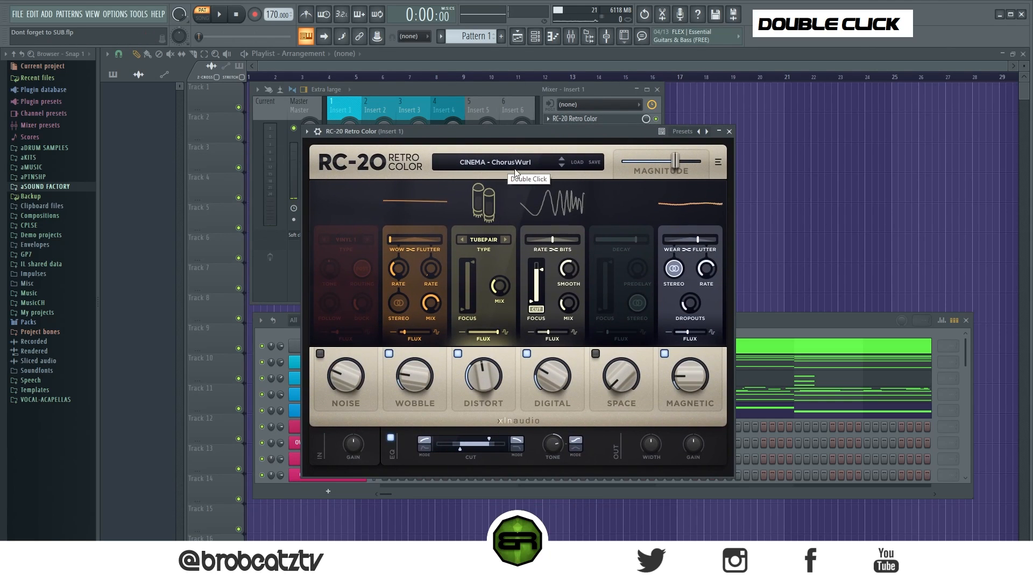
left_click(730, 132)
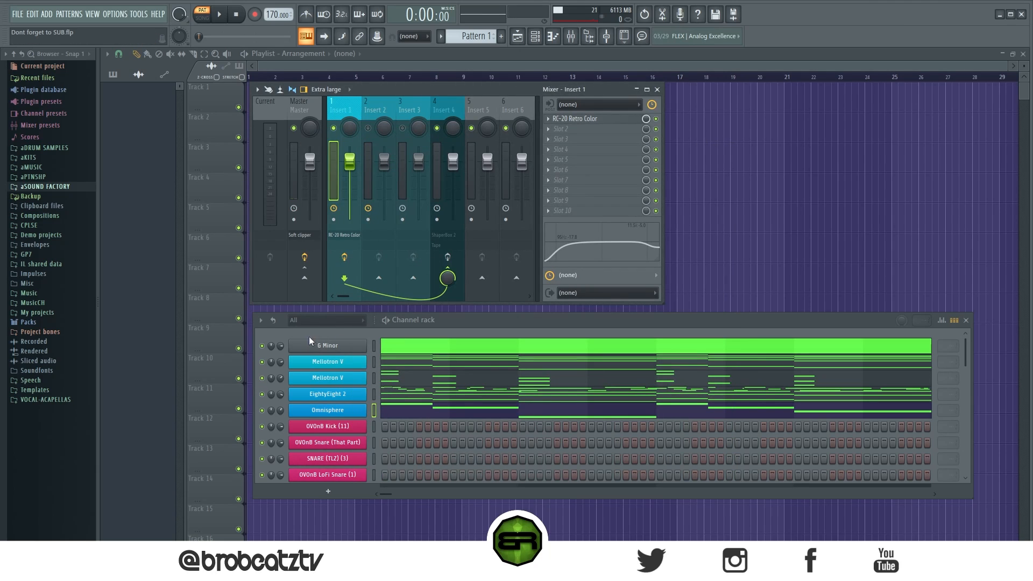
Play the pattern briefly and check the effect slots on mixer inserts 2 and 3
key("space")
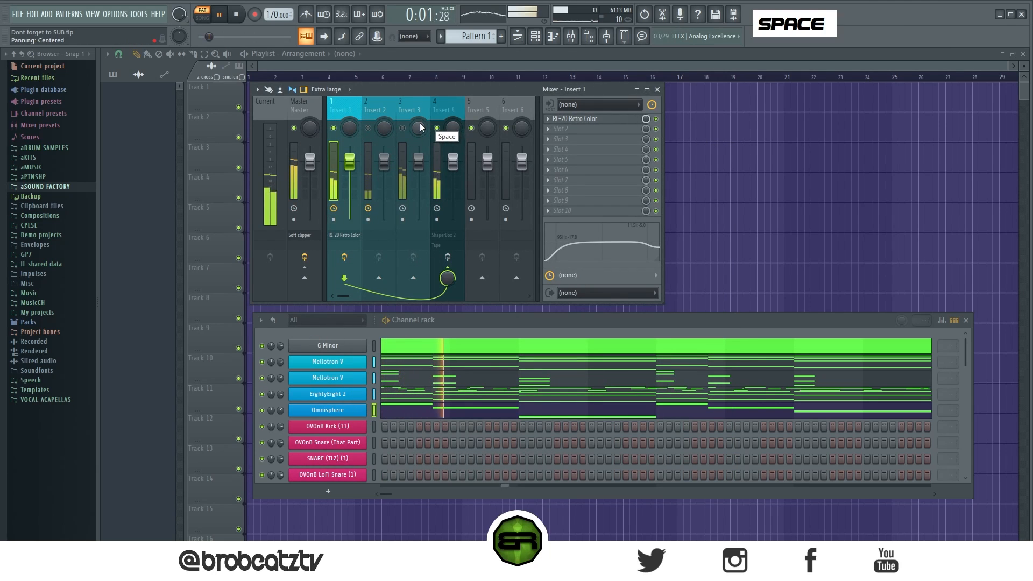
key("space")
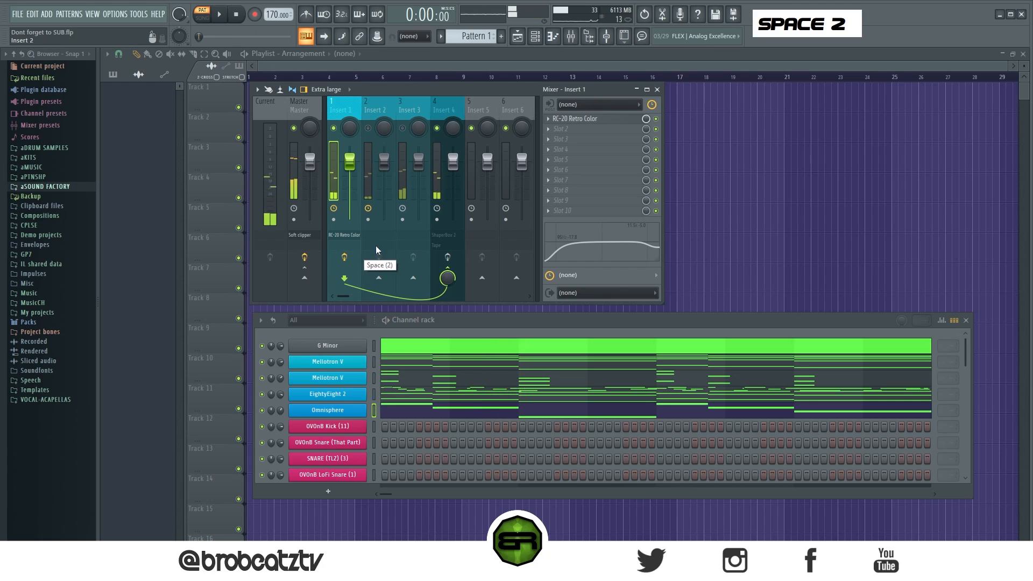
scroll(318, 426, "down", 1)
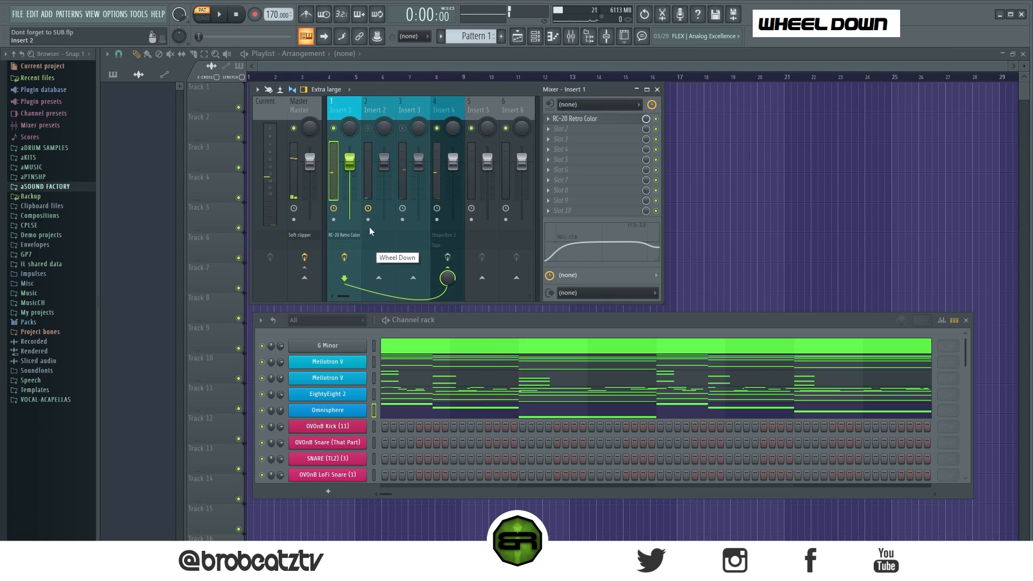
double_click(376, 119)
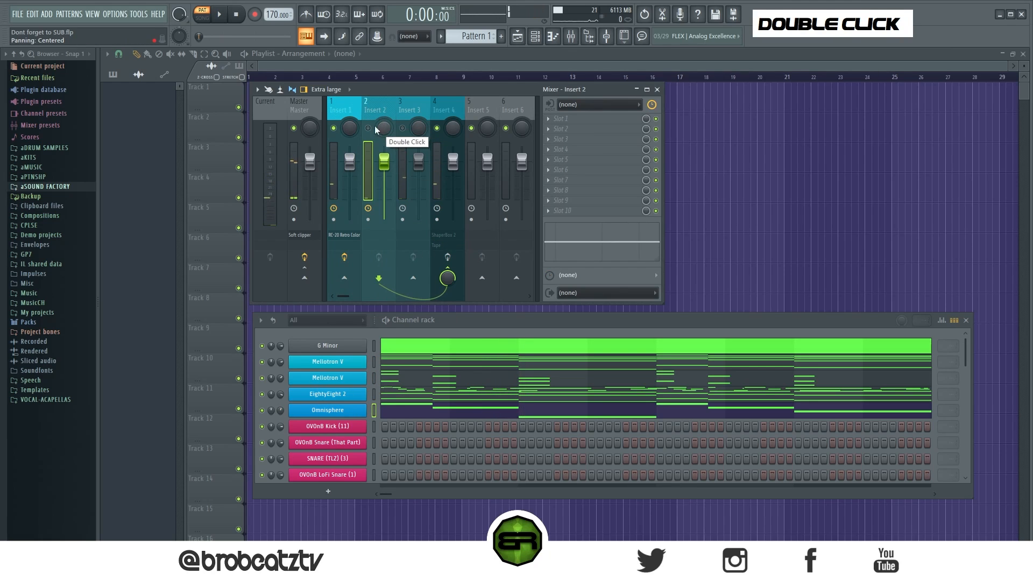
double_click(417, 111)
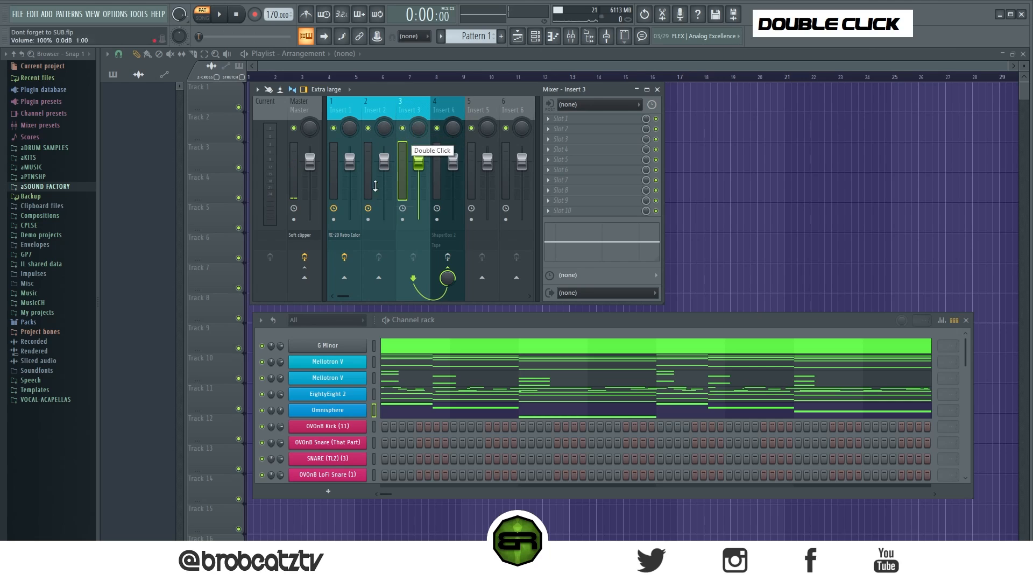
Examine the ShaperBox 2 and Tape settings on Insert 4, then close the Tape window
left_click(439, 110)
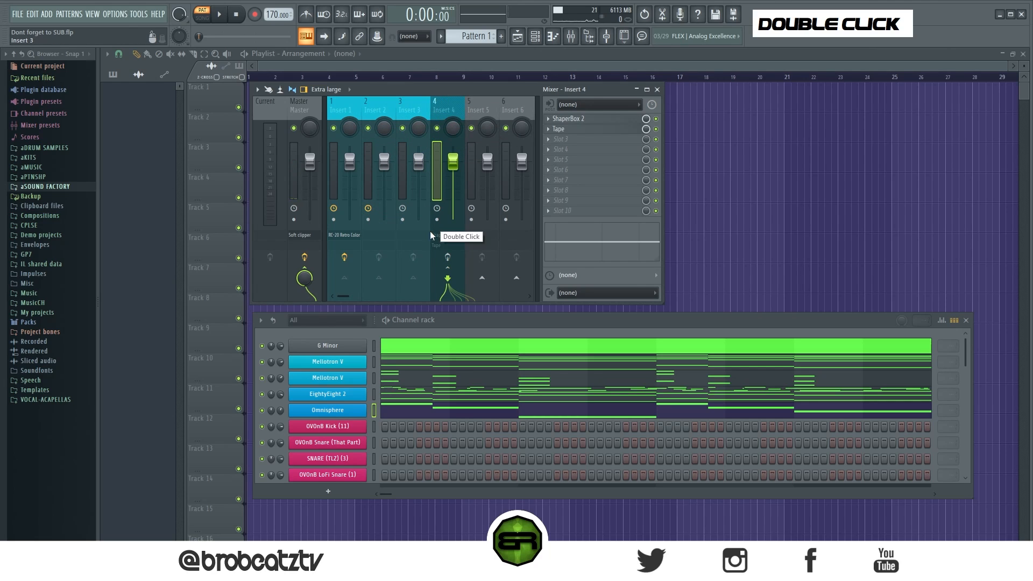
left_click(570, 119)
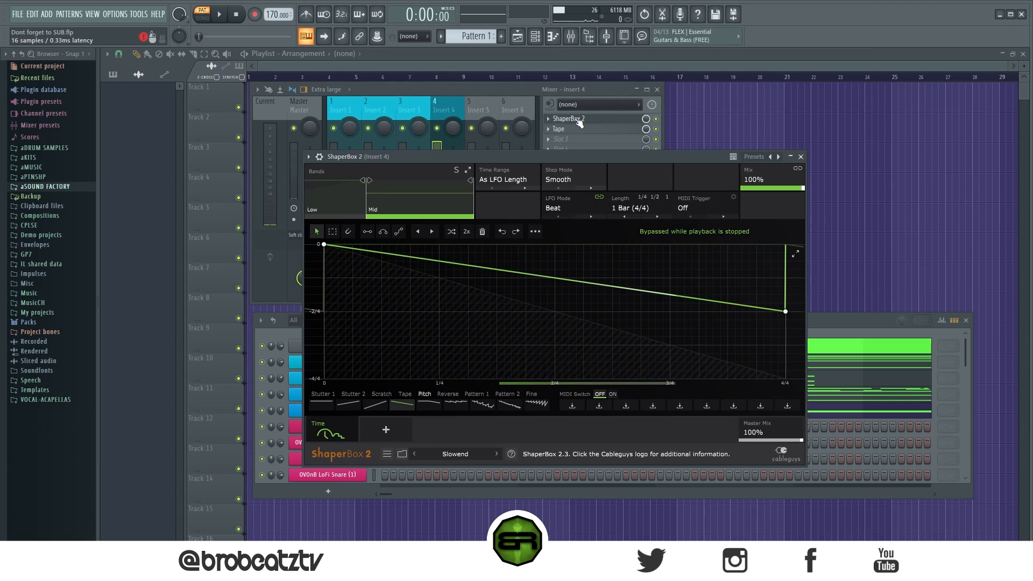
mouse_move(359, 181)
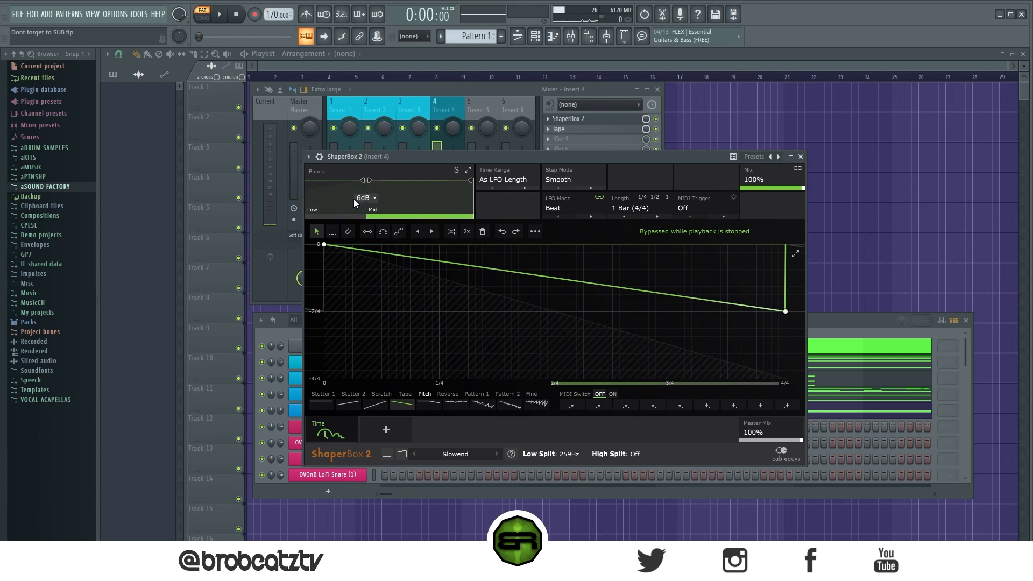
left_click_drag(397, 156, 360, 248)
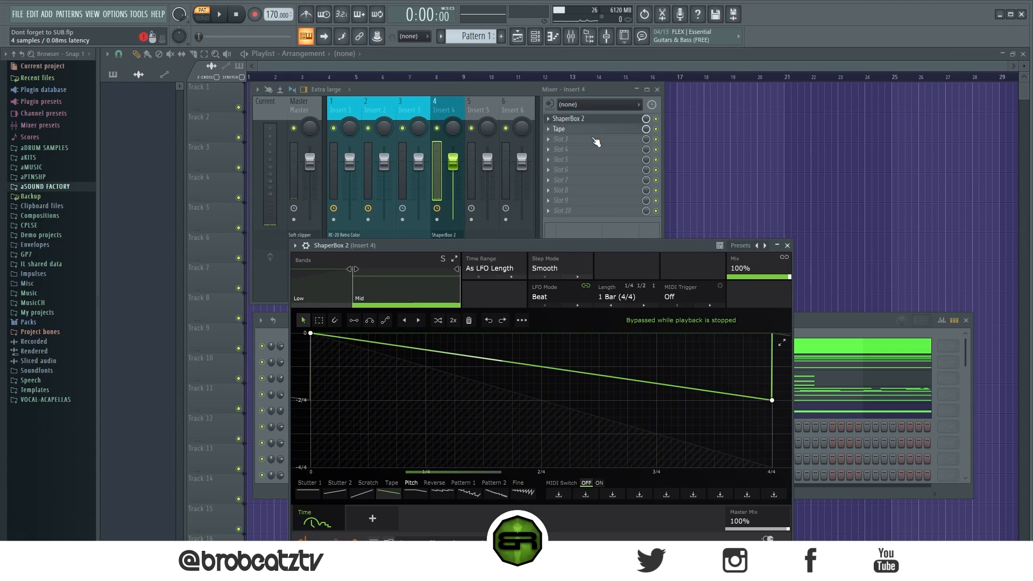
left_click_drag(542, 144, 635, 132)
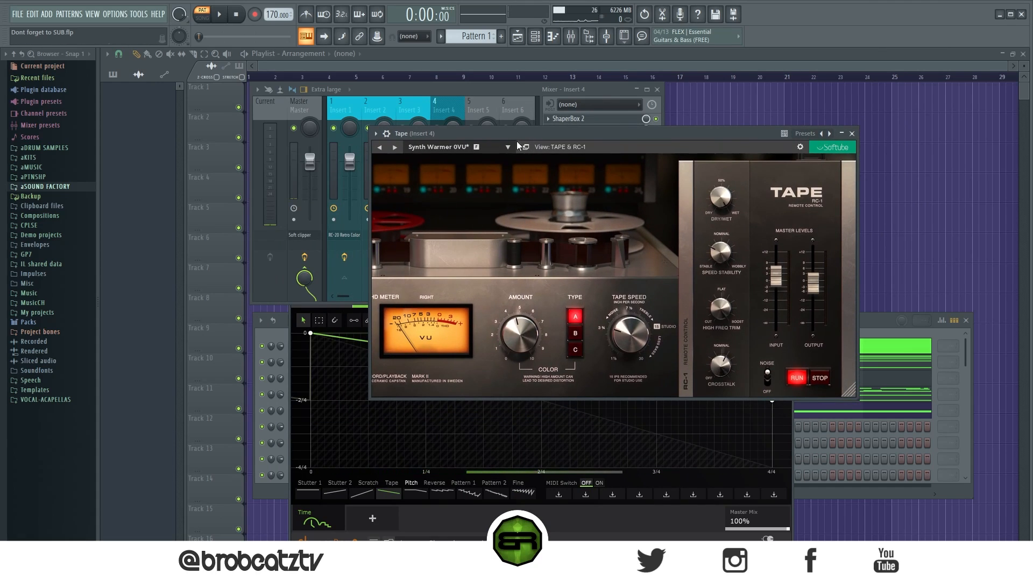
left_click_drag(515, 137, 464, 205)
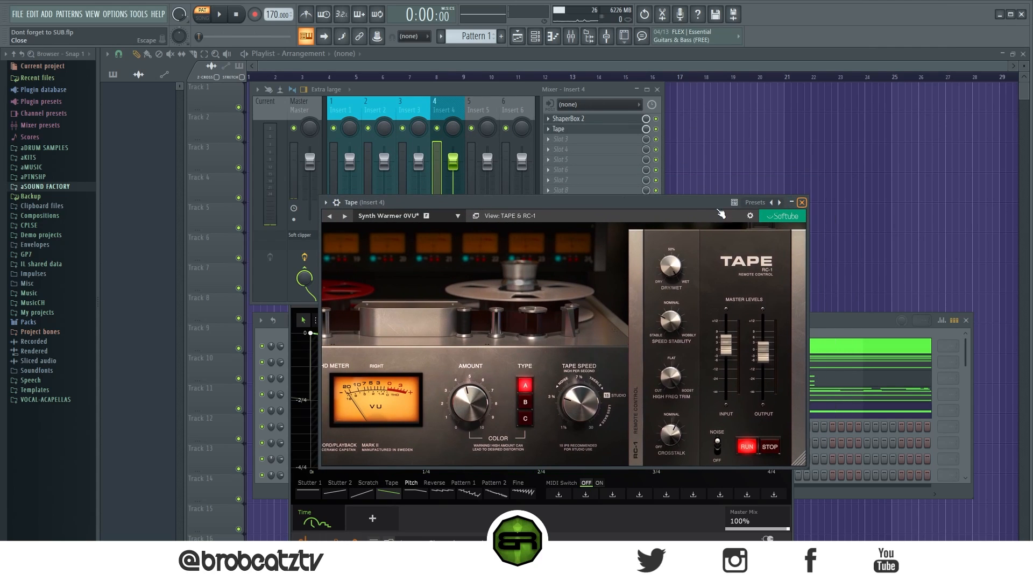
left_click(802, 202)
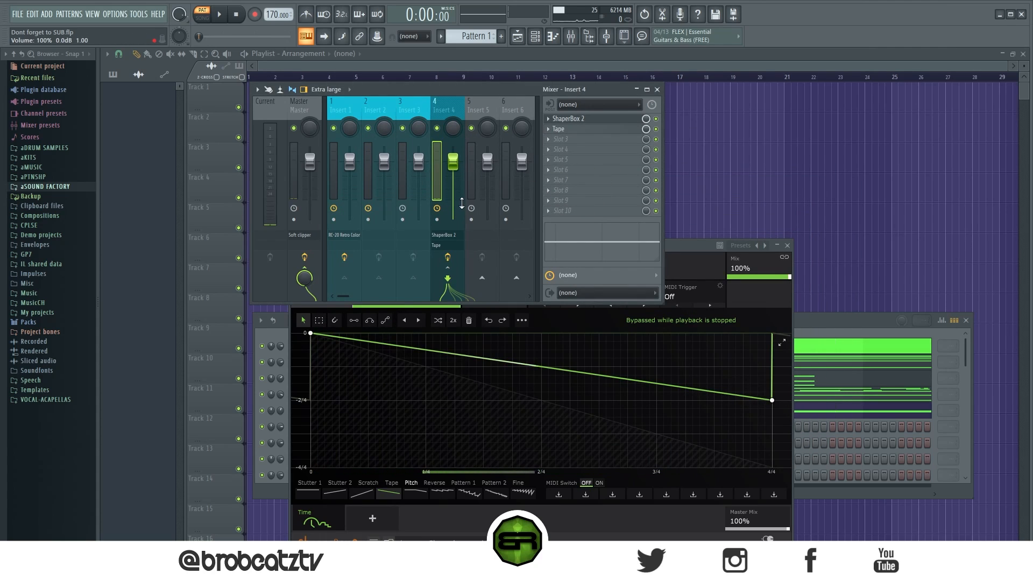
Close ShaperBox 2 and compare pattern playback with Insert 4's effects enabled and bypassed
key("space")
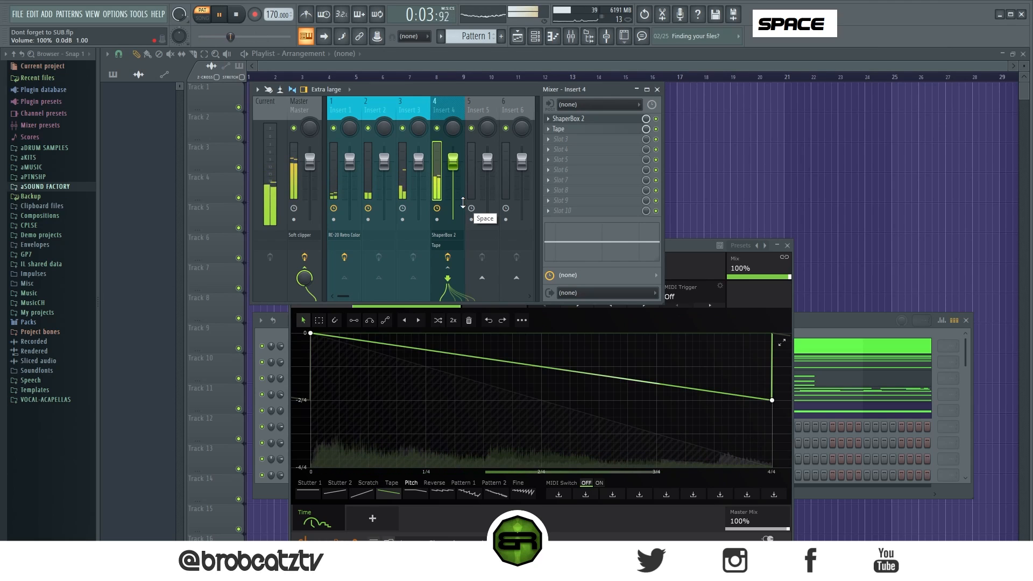
left_click_drag(683, 245, 833, 230)
left_click(928, 230)
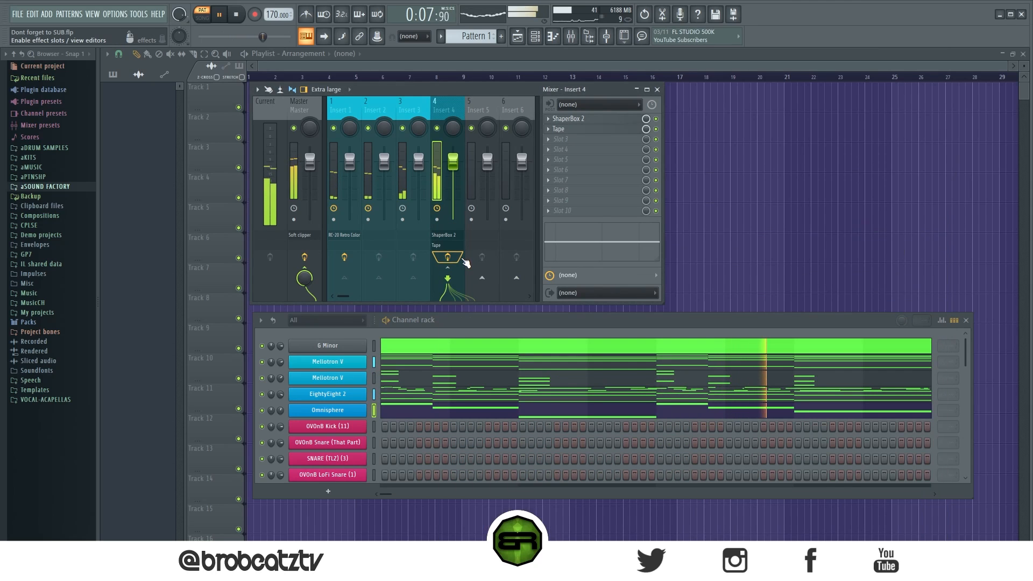
double_click(235, 15)
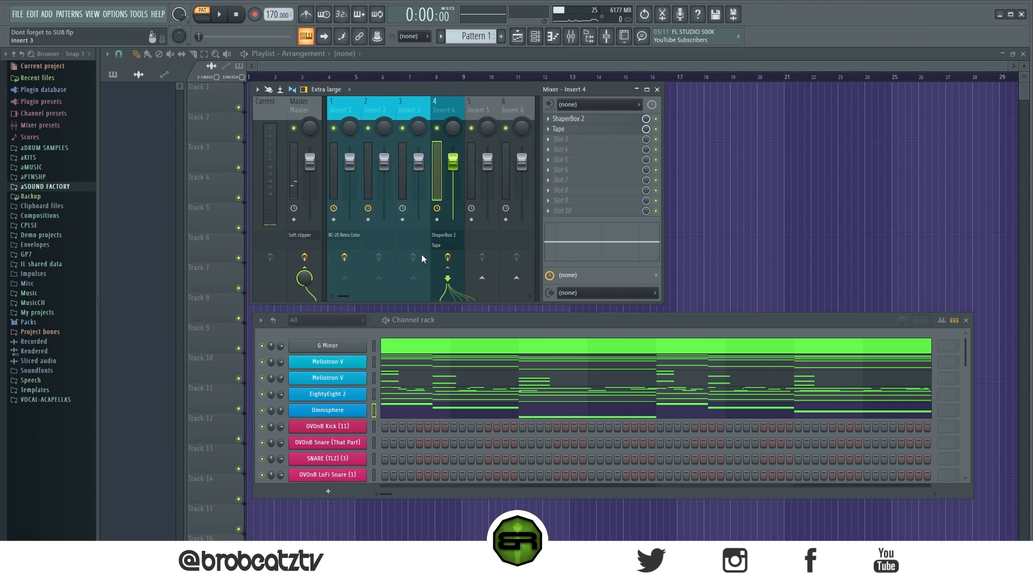
key("space")
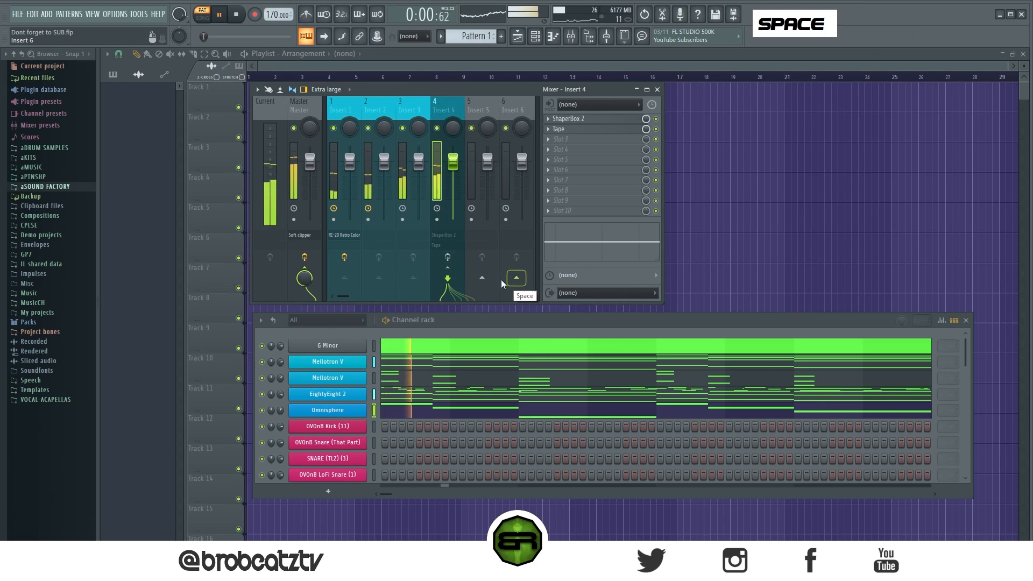
key("space")
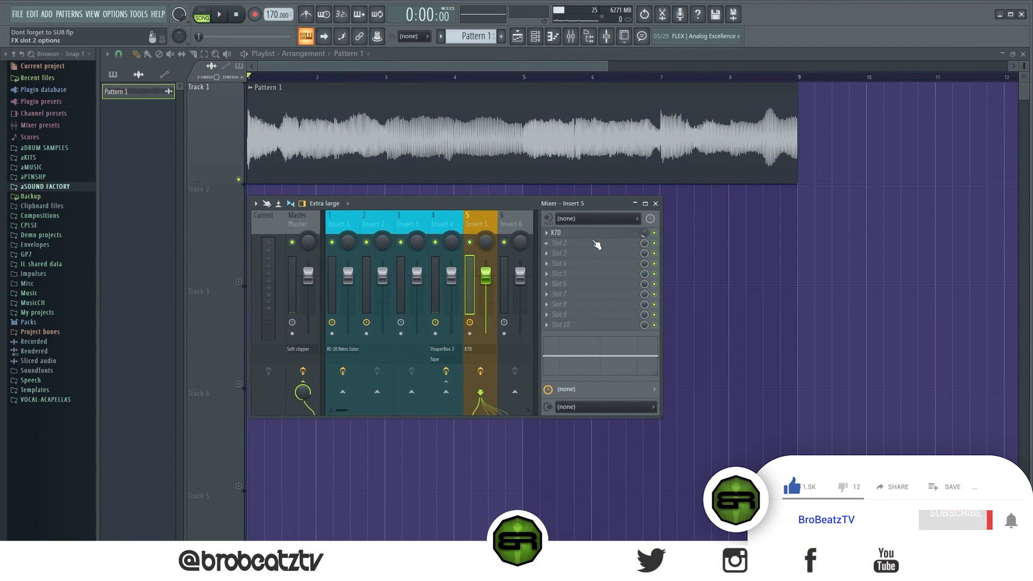
Examine the K7D settings on Insert 5 and compare pattern playback with the effect enabled and bypassed
left_click(570, 235)
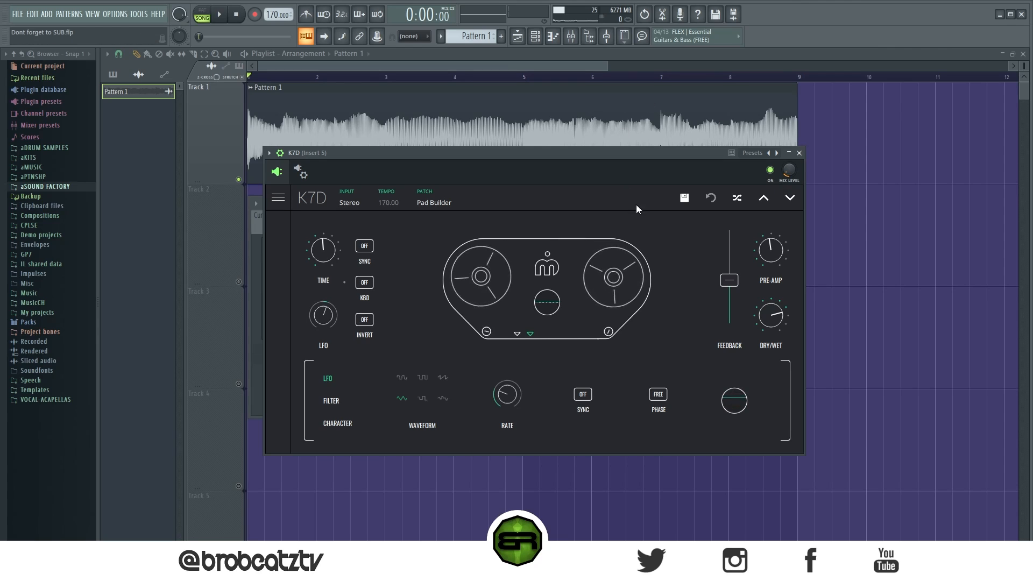
left_click(800, 153)
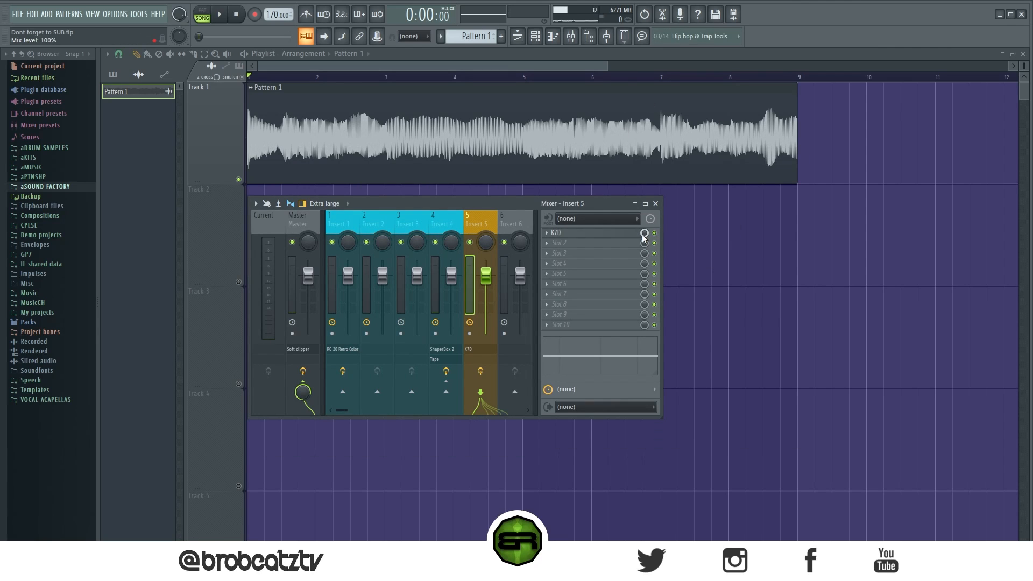
key("space")
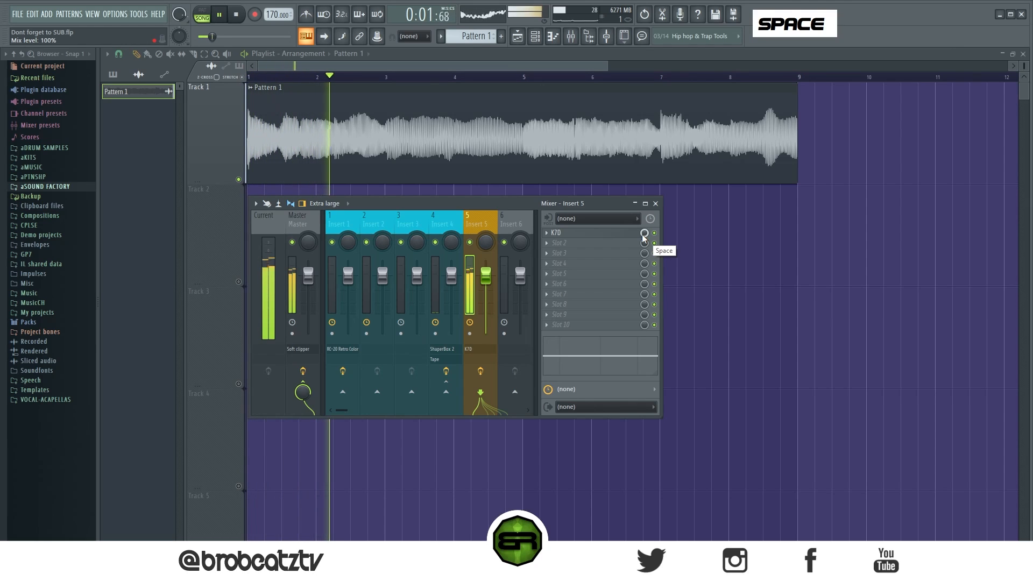
key("space")
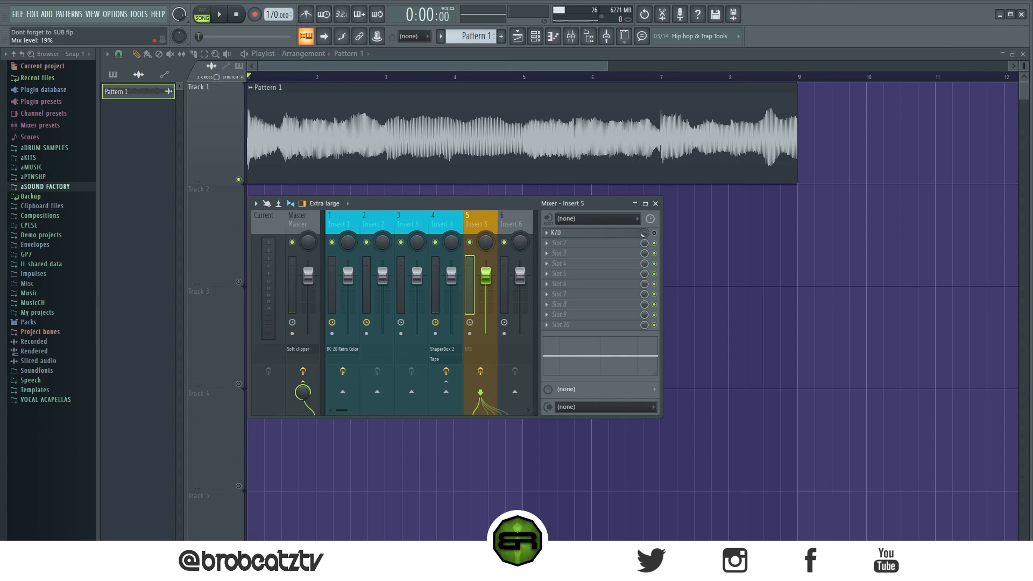
left_click(654, 233)
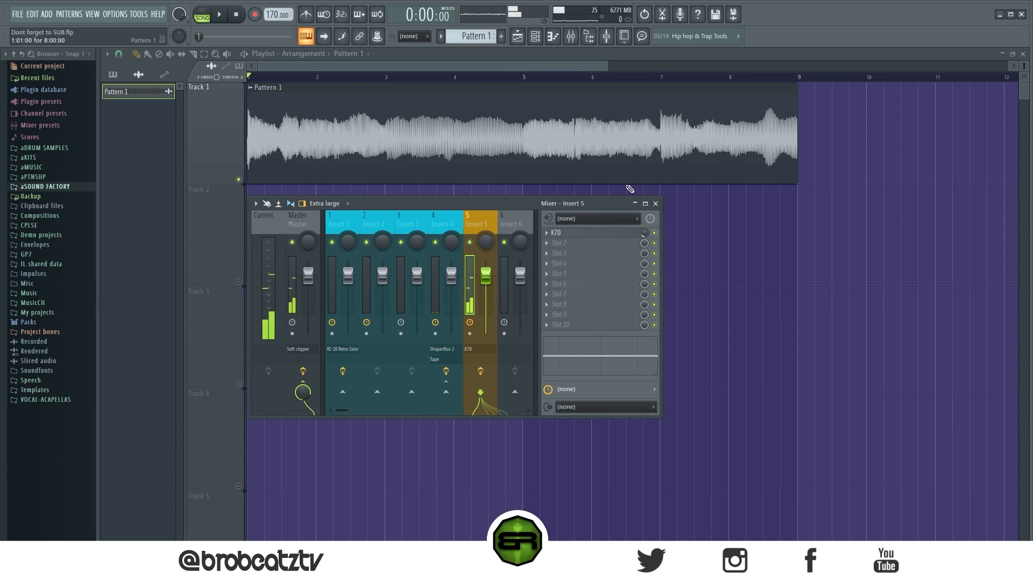
key("space")
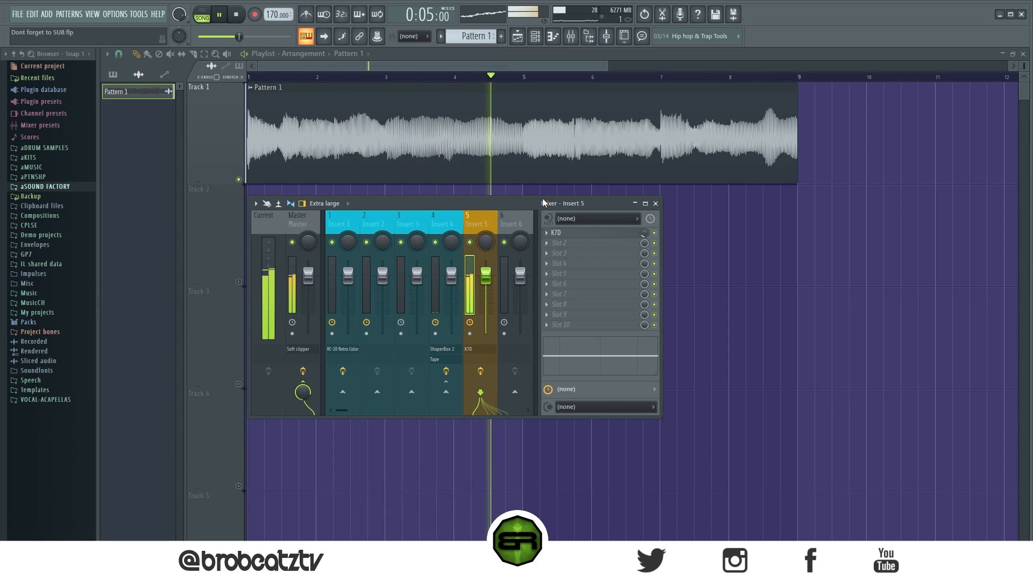
key("space")
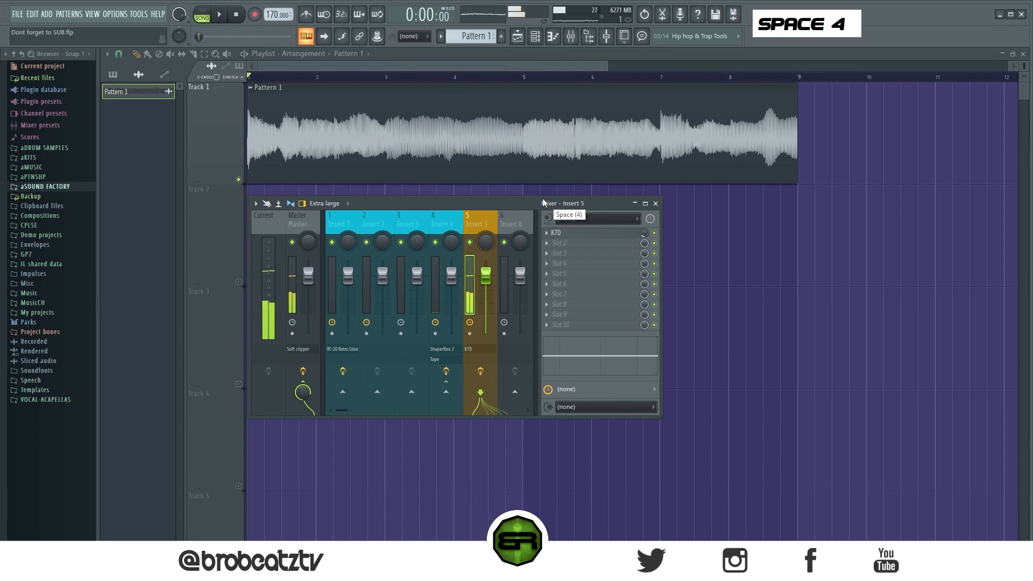
Set the Pattern 1 audio clip's time stretching to 4 bars, then stretch the clip in the playlist to 8 bars
double_click(367, 111)
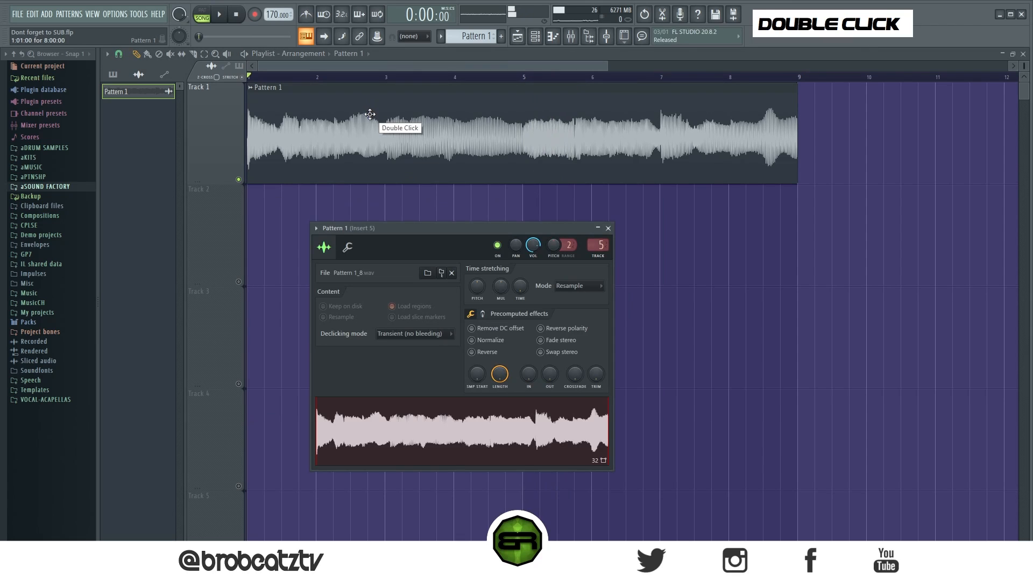
right_click(520, 290)
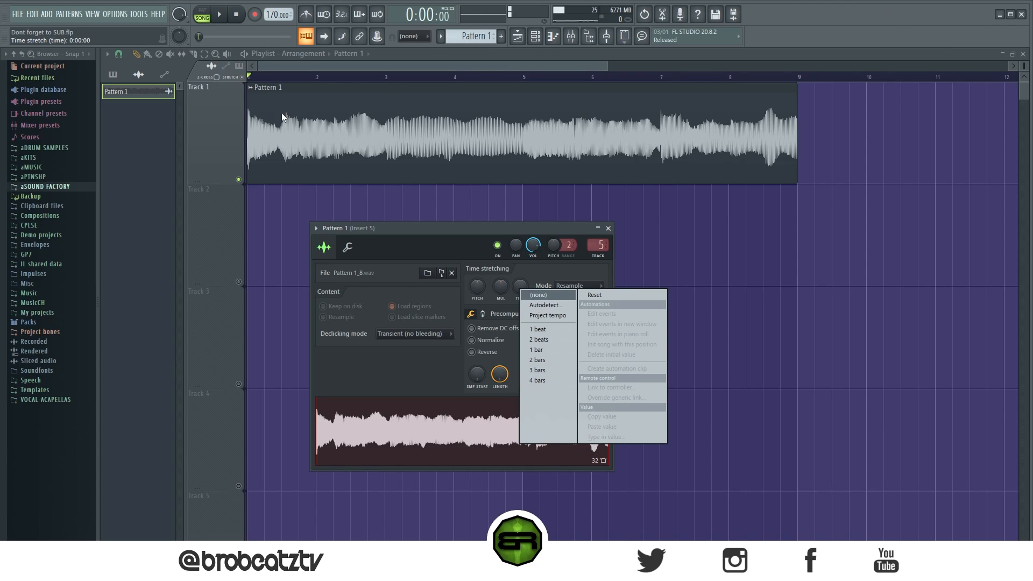
left_click(536, 380)
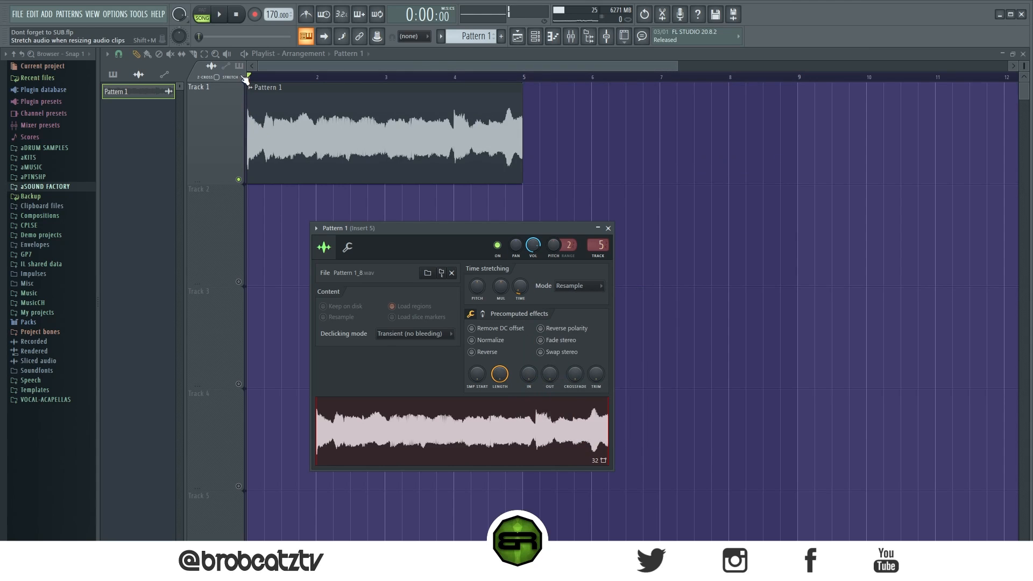
left_click_drag(535, 177, 798, 186)
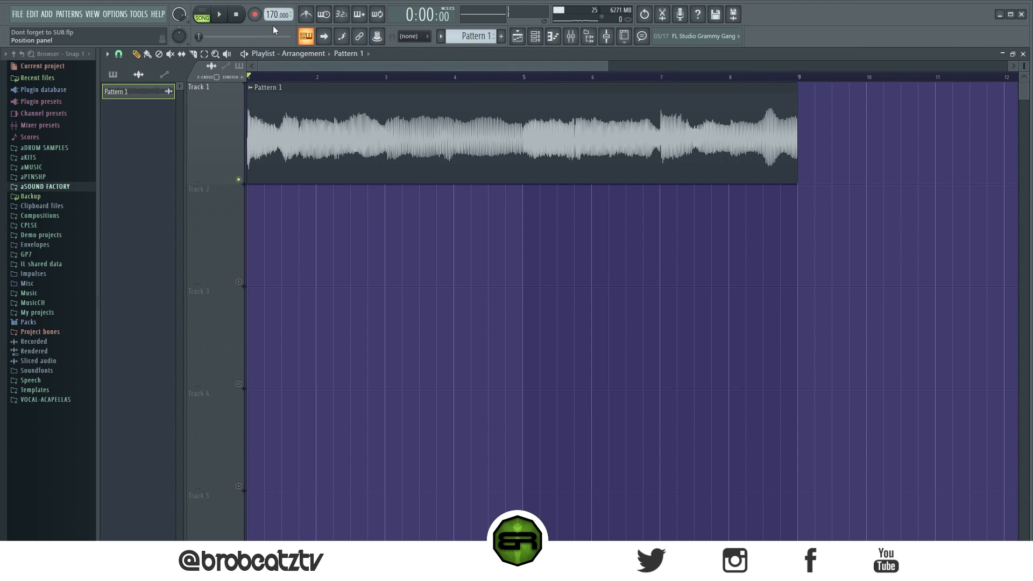
mouse_move(796, 155)
left_mouse_down()
mouse_move(671, 163)
mouse_move(797, 164)
left_mouse_up()
Reverse the Pattern 1 audio clip in its sample settings
left_click(537, 40)
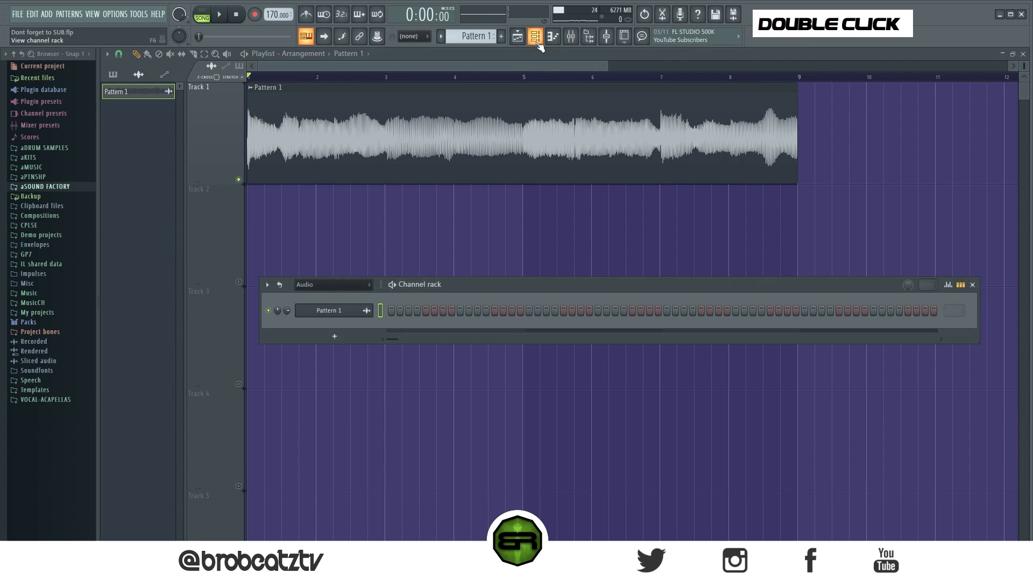
double_click(492, 98)
left_click_drag(475, 233, 480, 186)
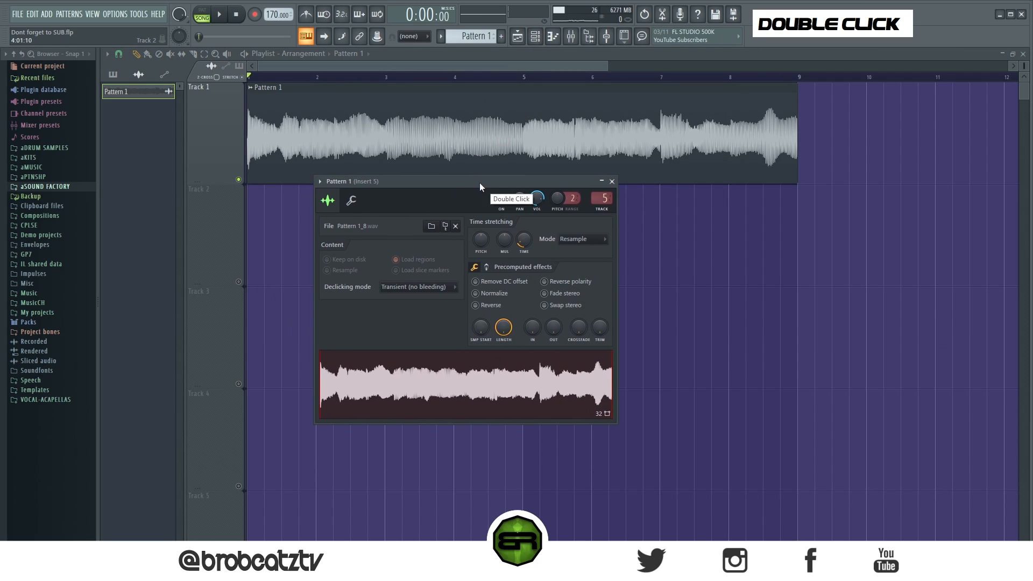
left_click(475, 305)
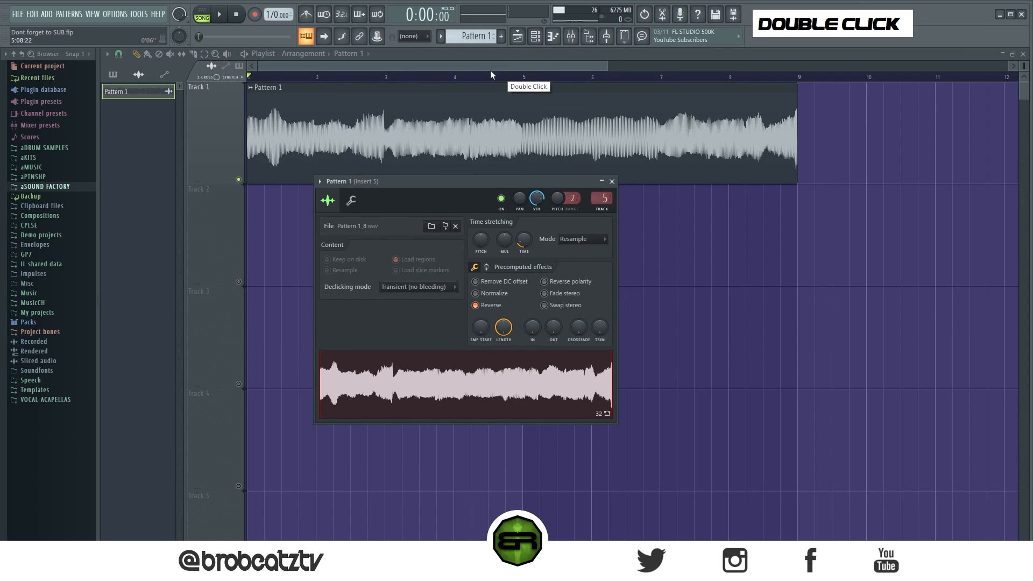
Check Insert 5 in the mixer and play the reversed clip from the start of the playlist
left_click(250, 77)
left_click(570, 42)
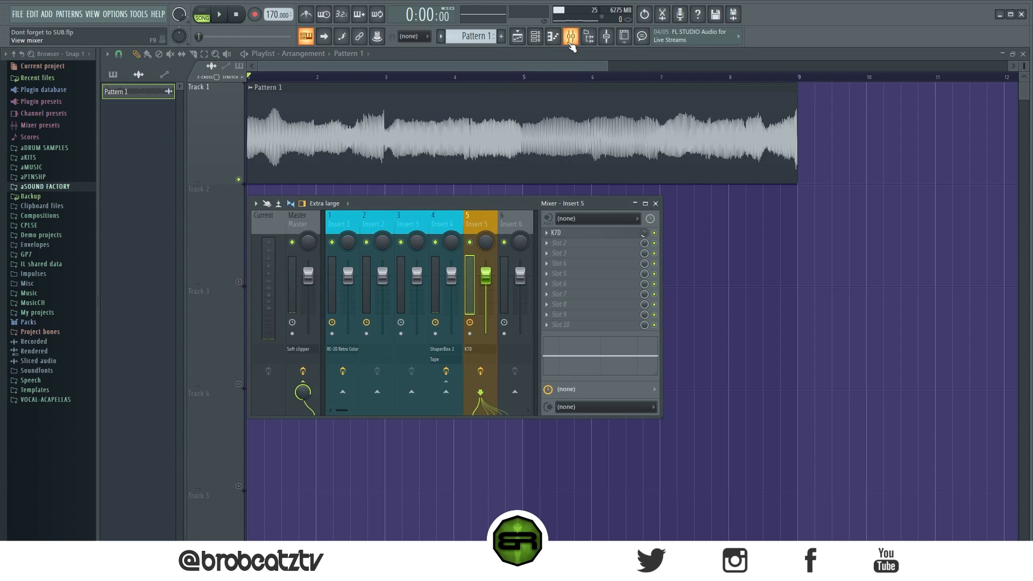
left_click(570, 43)
key("space")
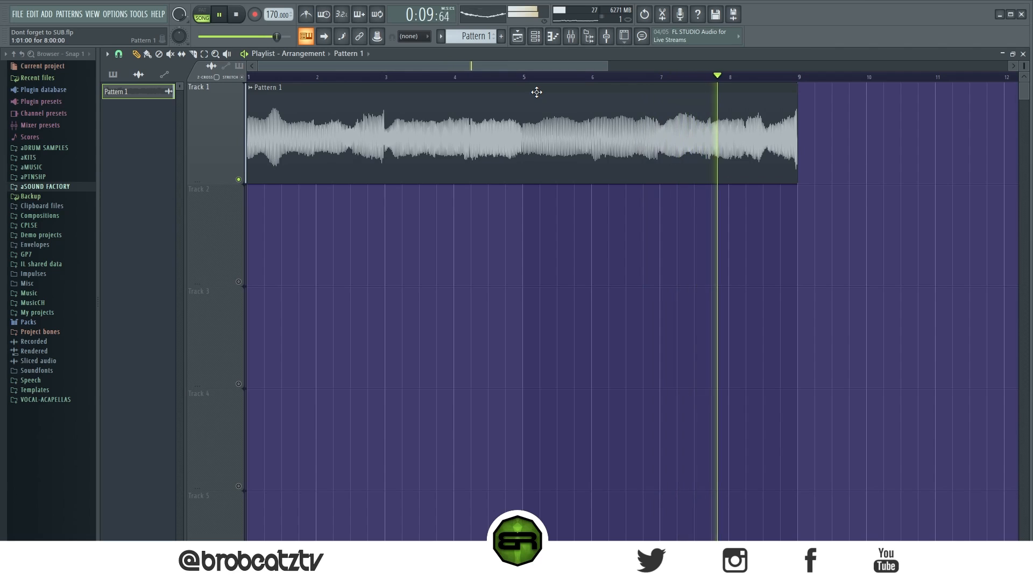
key("space")
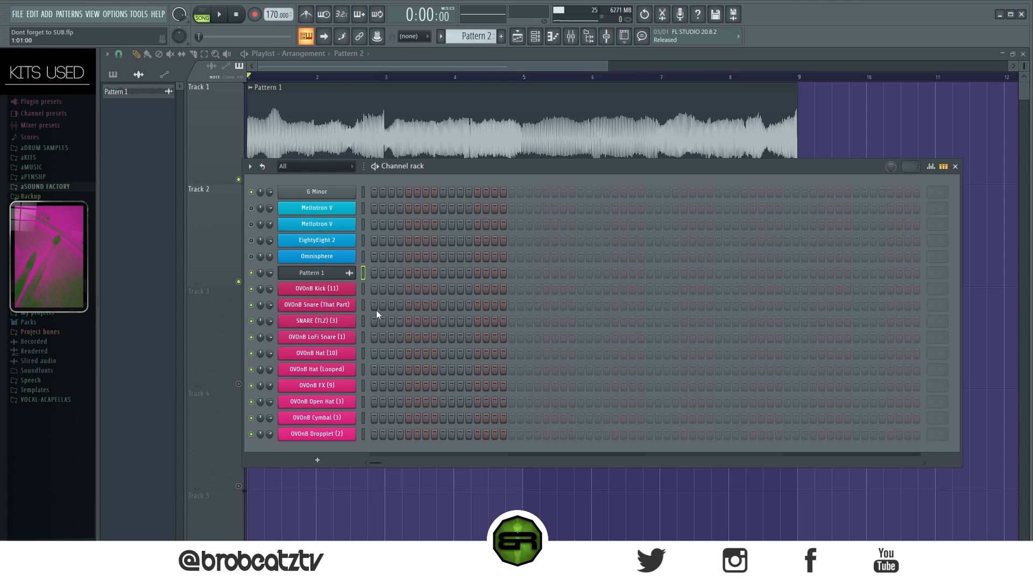
Place hits on steps 9 and 25 of both OVOnB Snare (That Part) and SNARE (TLZ) (3), previewing playback
left_click(442, 304)
left_click(443, 321)
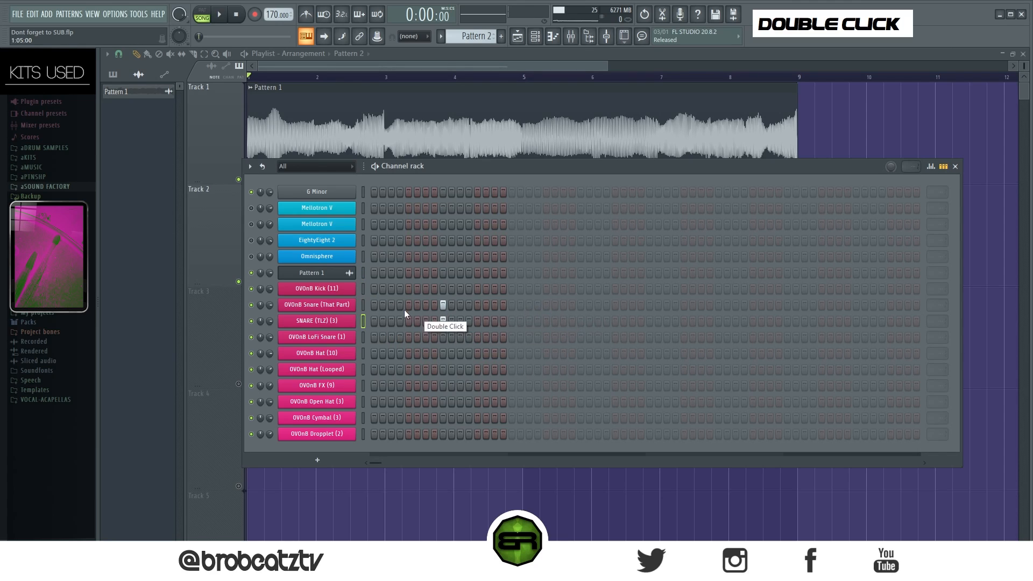
key("space")
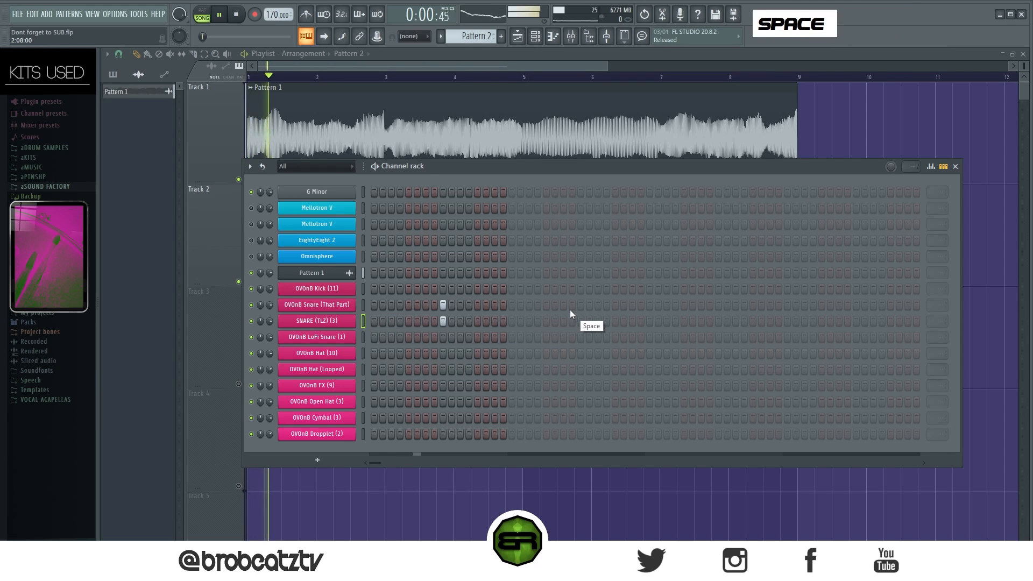
left_click(580, 305)
left_click(581, 320)
key("space")
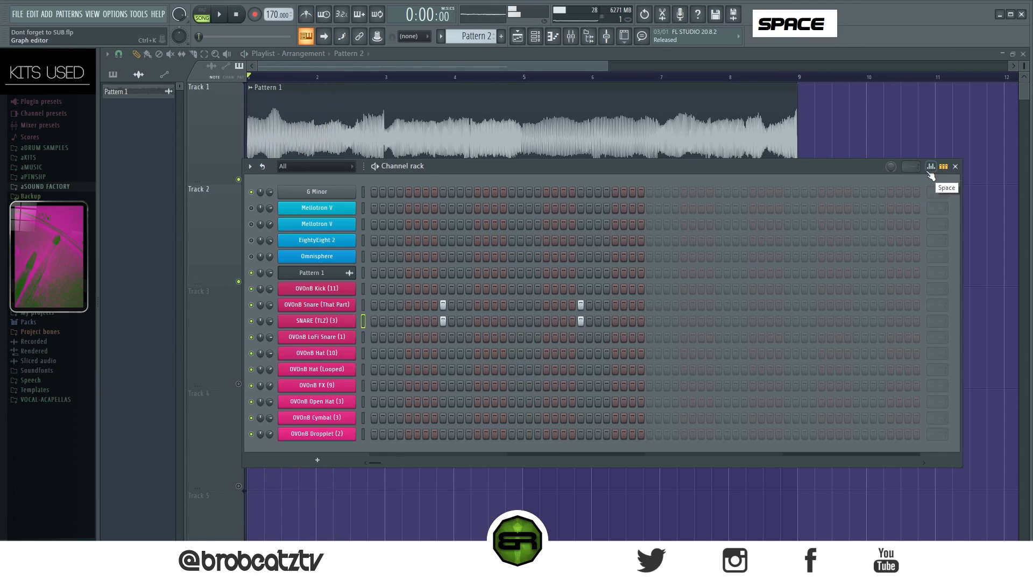
left_click(931, 167)
left_click(931, 166)
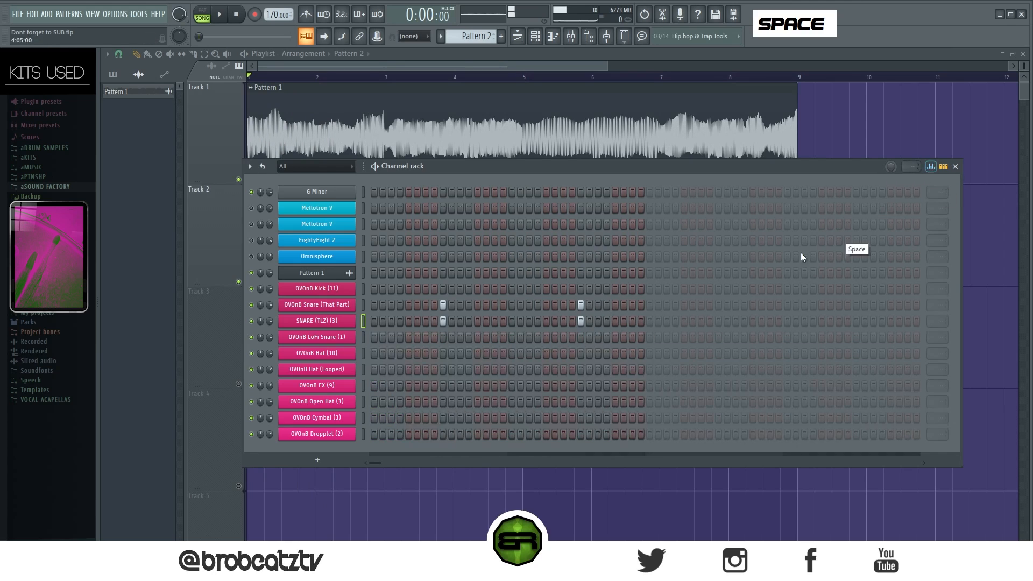
Add hits on steps 41 and 57 of both OVOnB Snare (That Part) and SNARE (TLZ) (3)
left_click(719, 305)
left_click(719, 320)
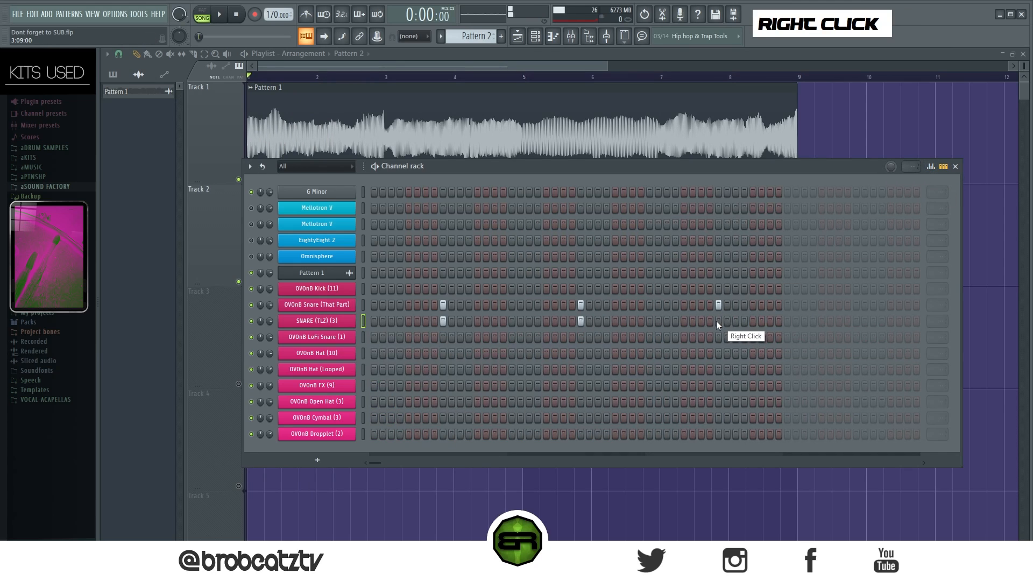
left_click(850, 305)
left_click_drag(850, 321, 854, 323)
right_click(848, 305)
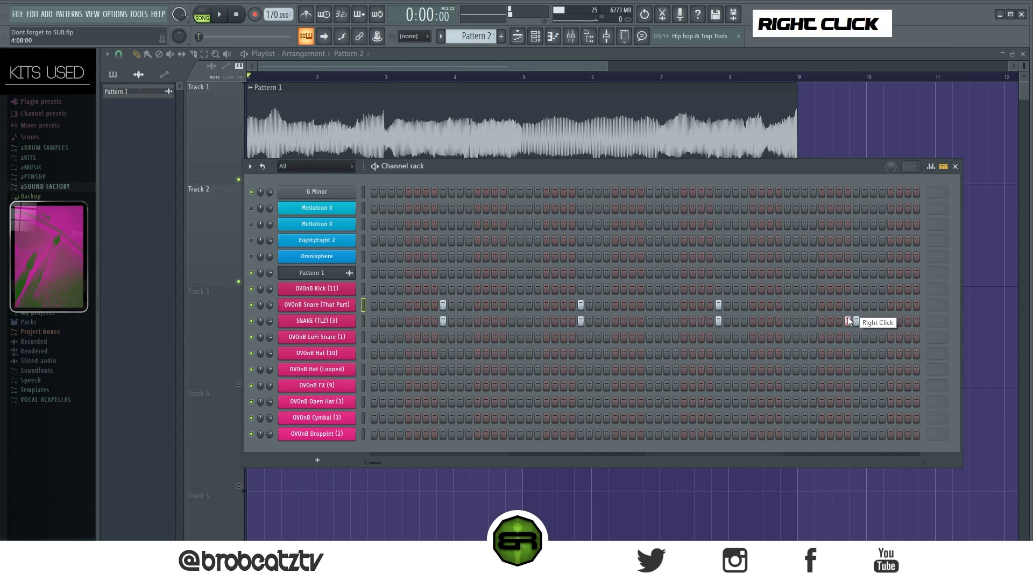
left_click(855, 305)
Adjust the snare velocities, paste the snare sequence into the SNARE (TLZ) (3) channel, and play it with the melody
left_click(930, 166)
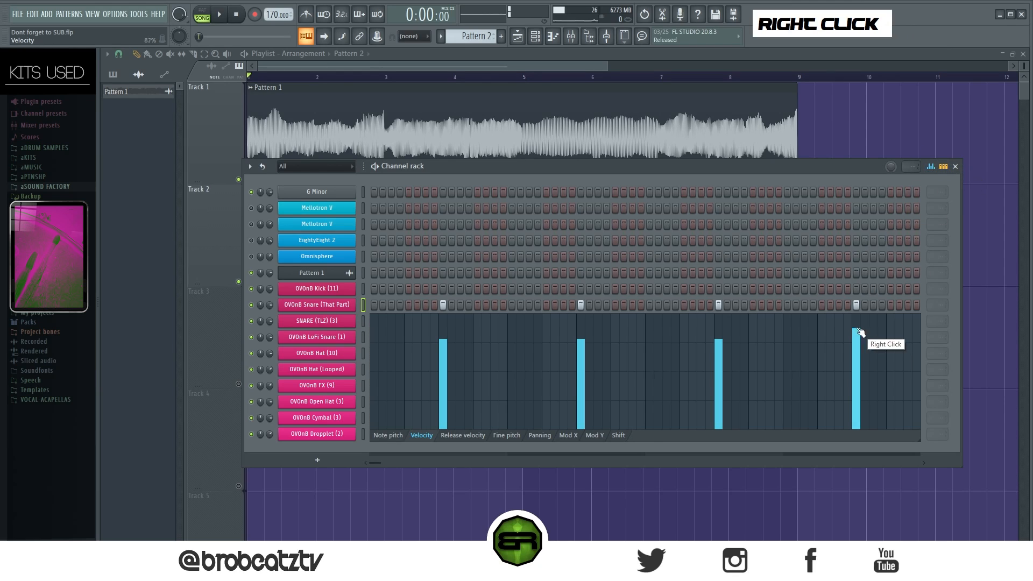
right_click(352, 320)
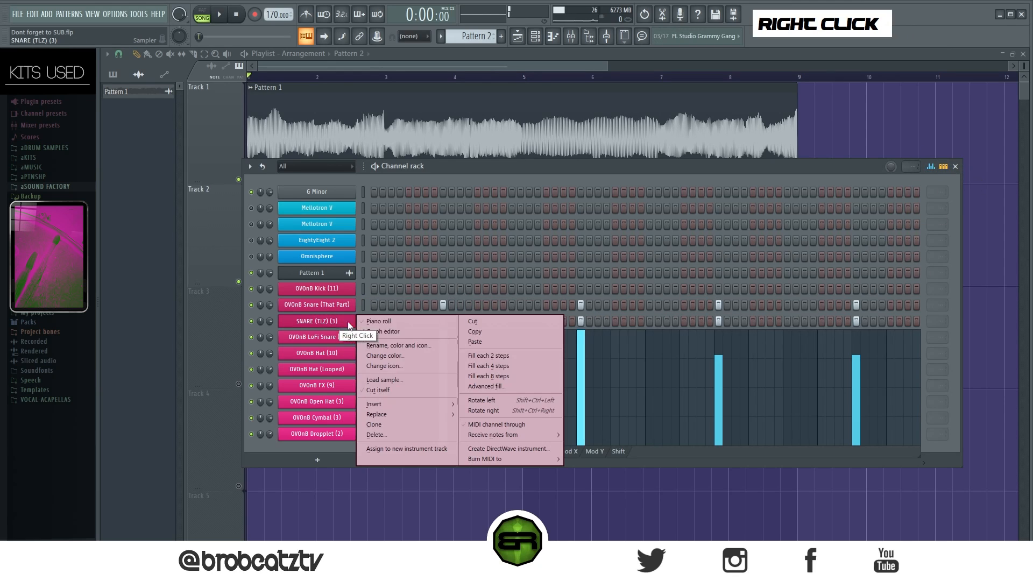
left_click(491, 343)
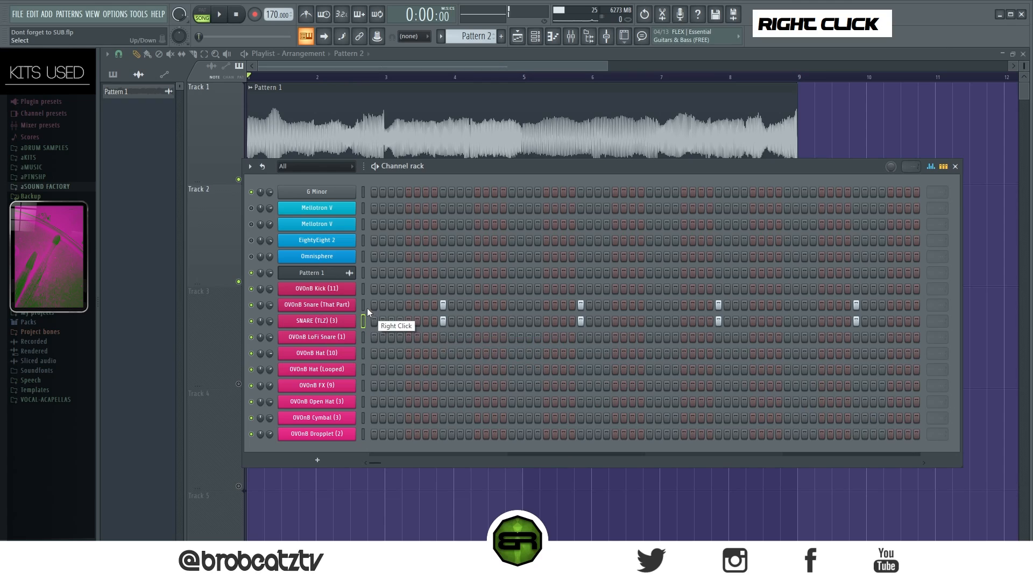
key("space")
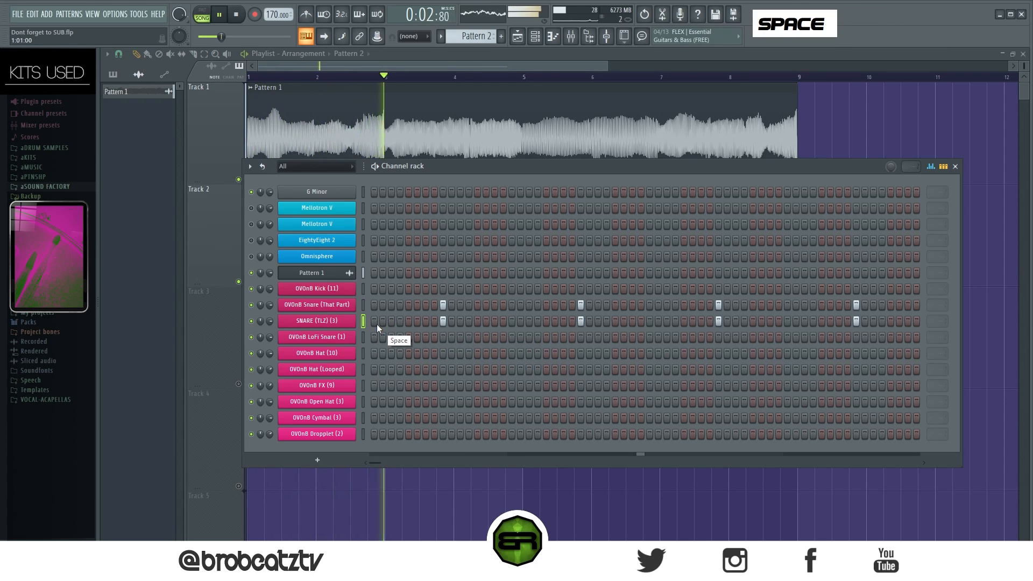
key("space")
key("space")
Fill the OVOnB Hat (10) channel every 4 steps and preview it with the snares
left_click(341, 355, "ctrl")
right_click(340, 355)
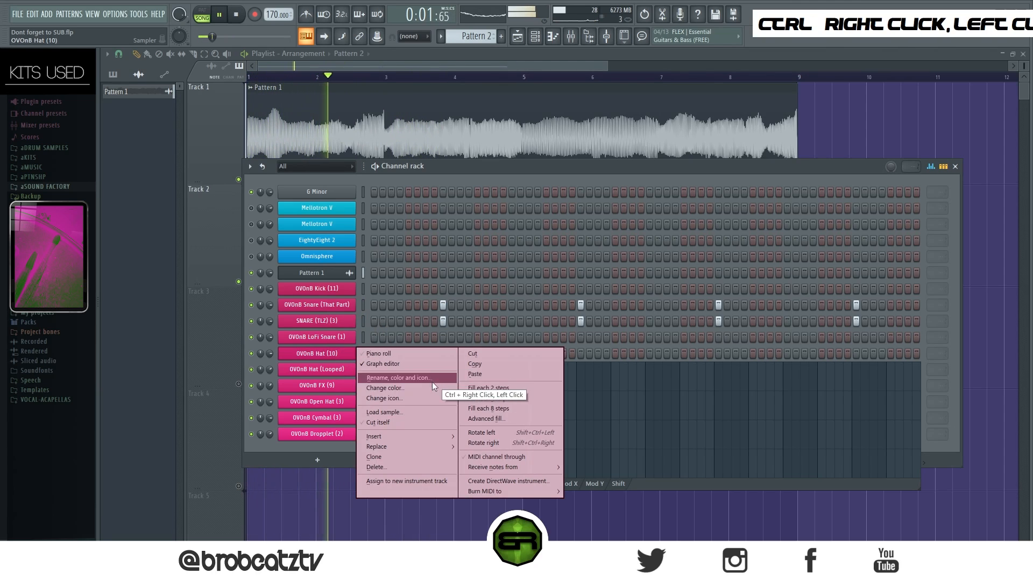
key("space")
left_click(477, 400)
key("space")
key("space")
key("space")
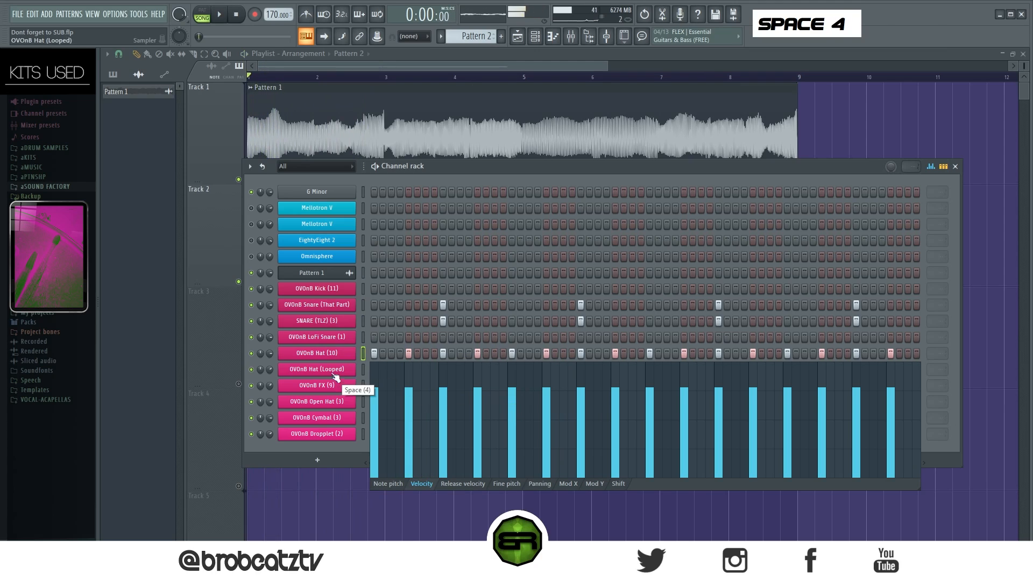
Fill the OVOnB Hat (10) channel every 2 steps and preview the rhythm
right_click(335, 354)
left_click(483, 389)
key("space")
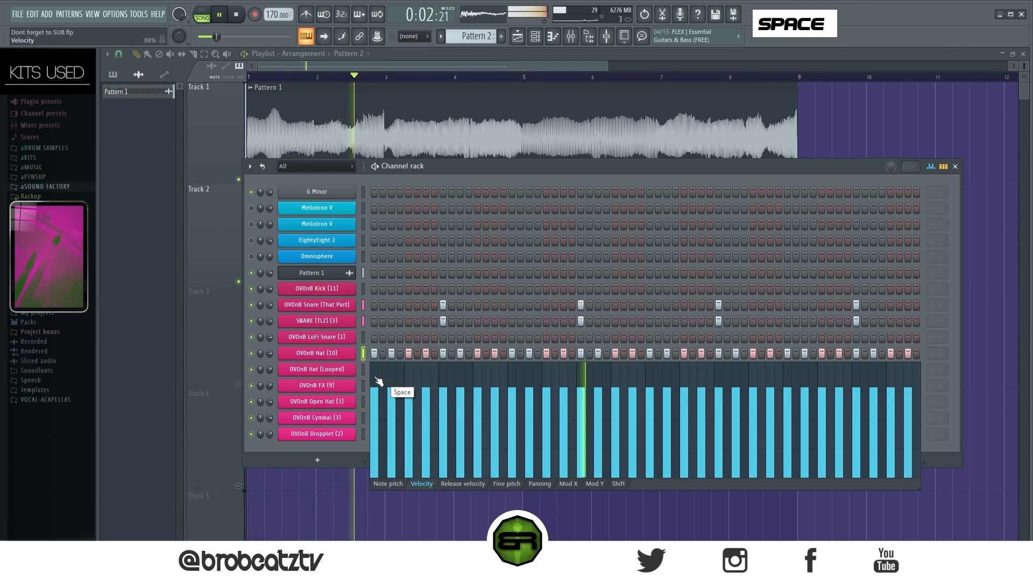
key("space")
Place OVOnB Kick (11) hits on steps 1 and 5, replaying the beat to check their timing
left_click(374, 289)
key("space")
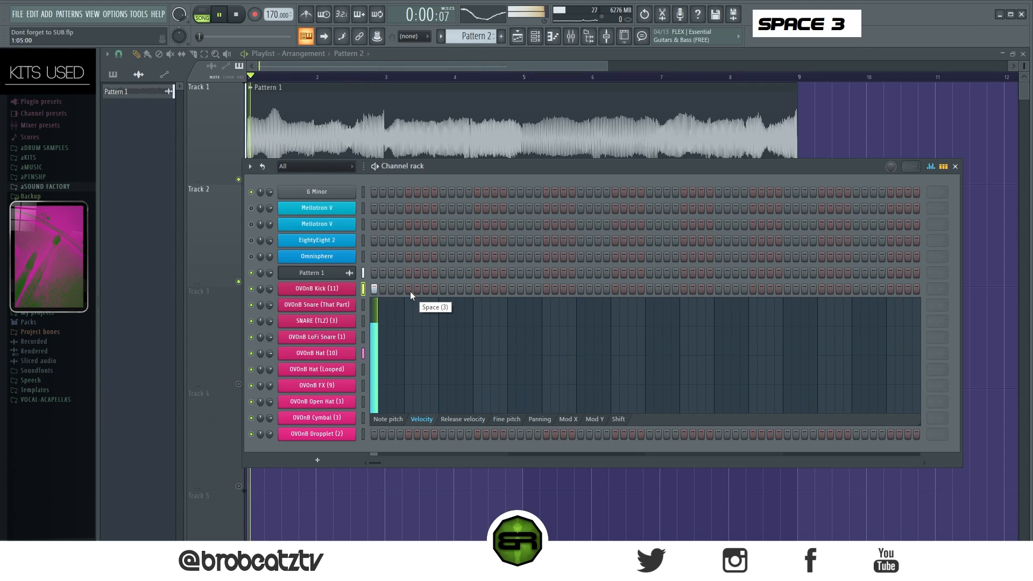
key("space")
key("space")
key("space")
left_click(408, 288)
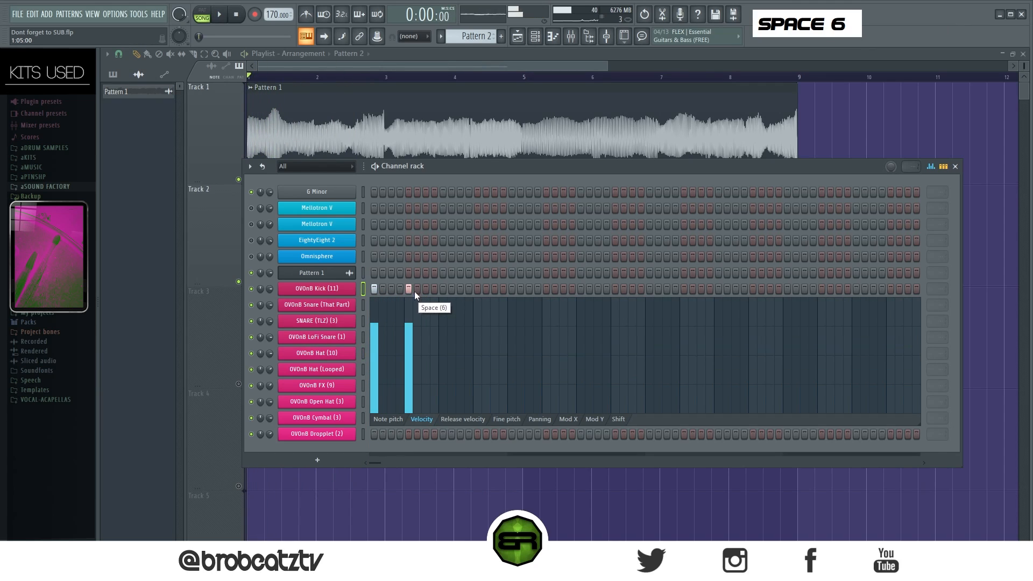
key("space")
key("space")
key("space")
key("space")
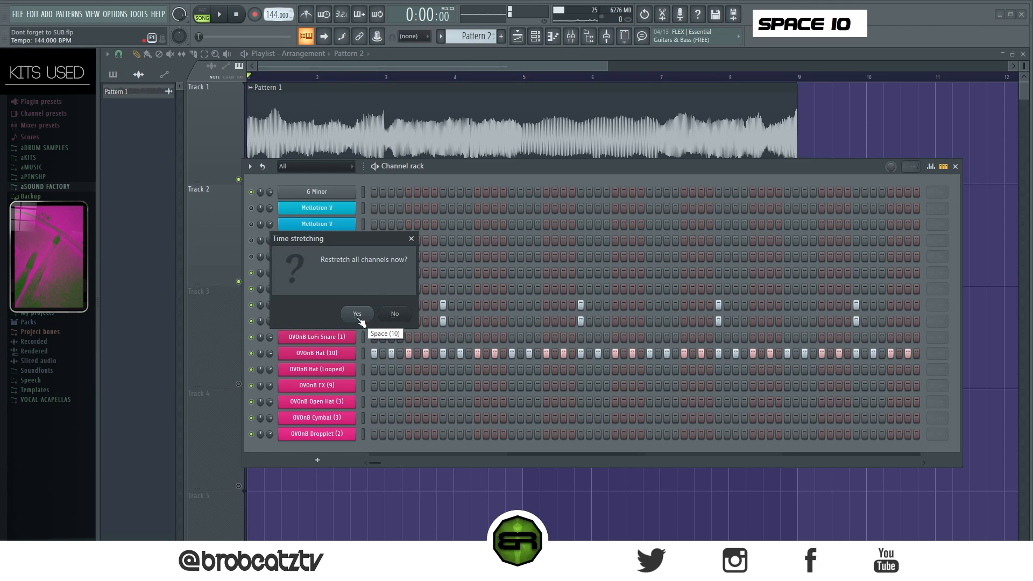
Set the project tempo to 144 BPM, restretch all channels, and play the beat at that tempo
left_click(358, 315)
key("space")
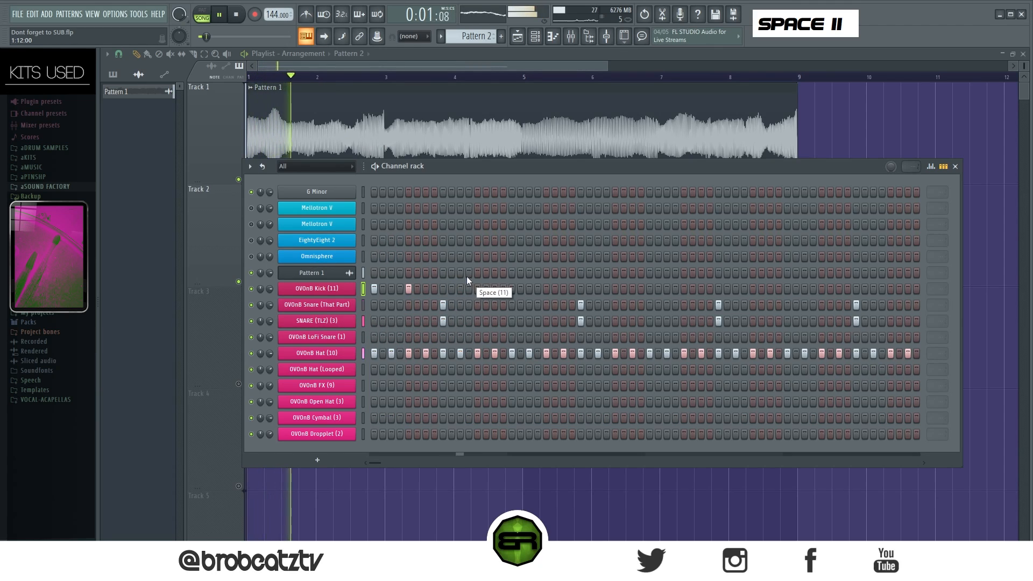
key("space")
Add OVOnB Kick (11) hits on steps 15 and 21 and play the beat
left_click(495, 289)
key("space")
left_click(547, 290)
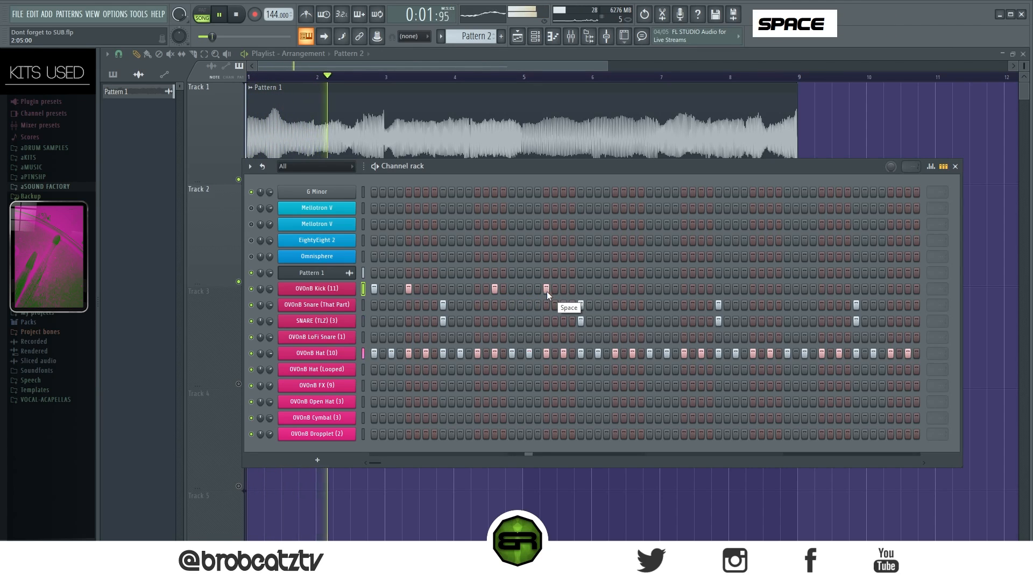
Add an OVOnB LoFi Snare (1) hit on step 19 and an OVOnB FX (9) hit on step 5, replaying the beat
key("space")
key("space")
left_click(529, 338)
key("space")
key("space")
key("space")
key("space")
key("space")
key("space")
left_click(408, 385)
key("space")
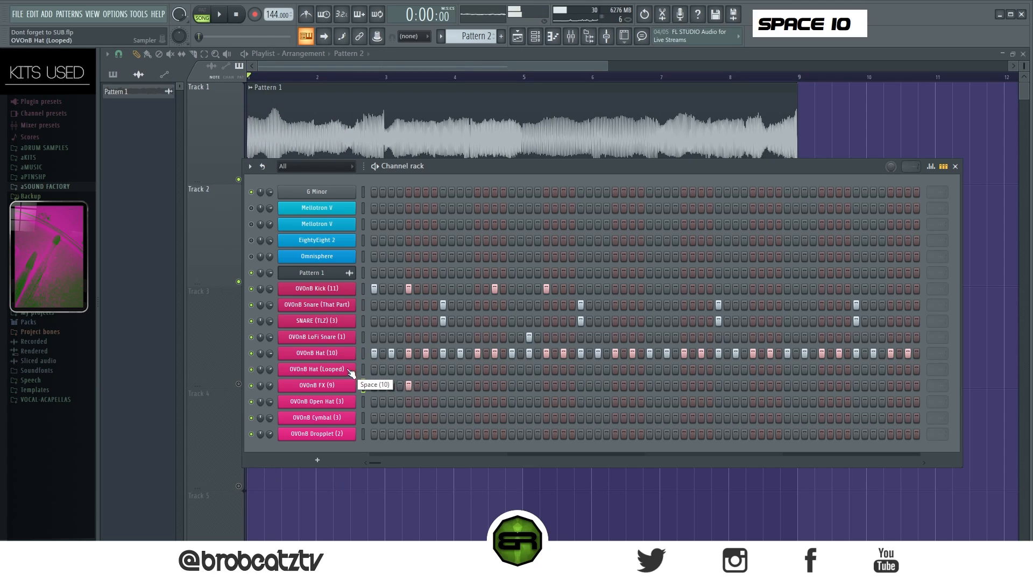
Draw one C5 note spanning the full four bars for OVOnB Hat (Looped), and play the beat with it
right_click(351, 372)
left_click(384, 369)
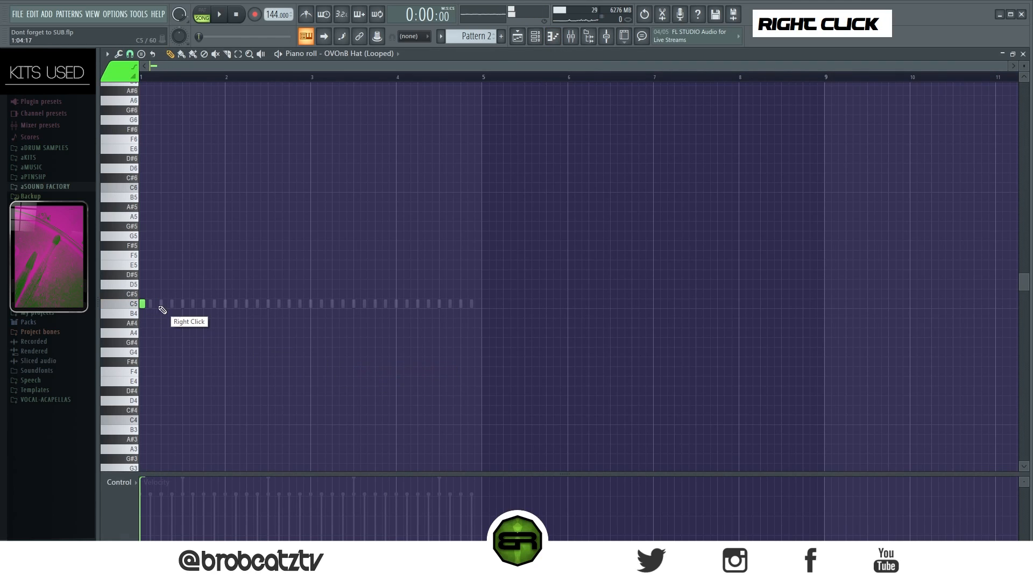
left_click_drag(145, 304, 480, 345)
left_click(539, 41)
left_click(517, 38)
left_click(535, 39)
key("space")
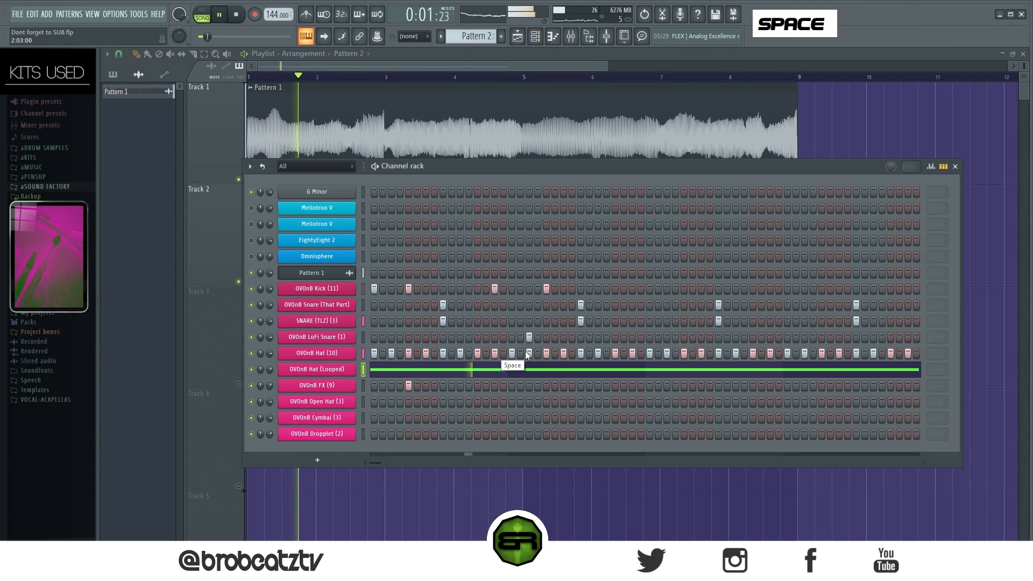
key("space")
key("space")
Add OVOnB Kick (11) hits on steps 33, 45, 47, 53 and 59, and replay the beat
left_click(650, 289)
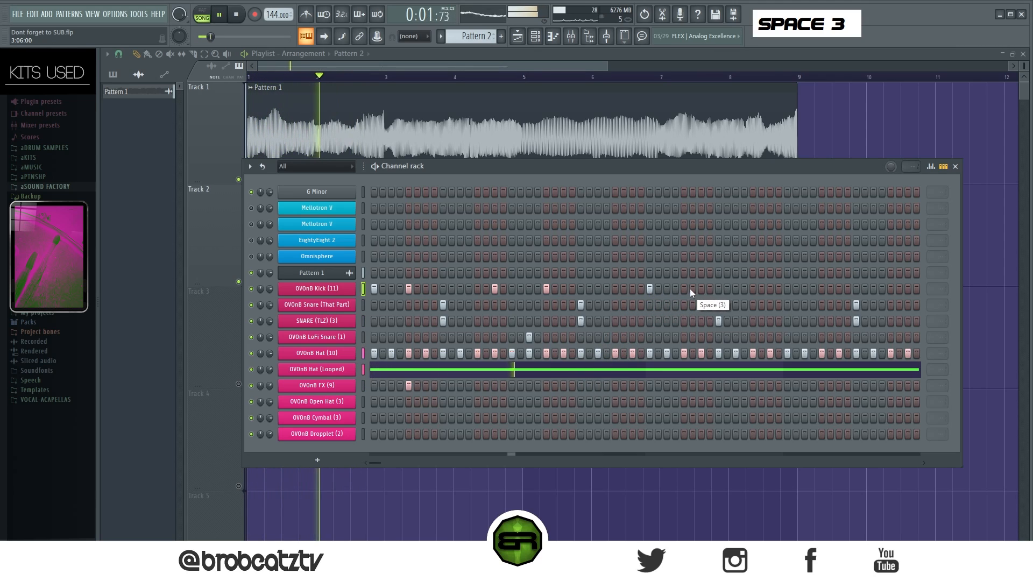
left_click(753, 289)
left_click(769, 289)
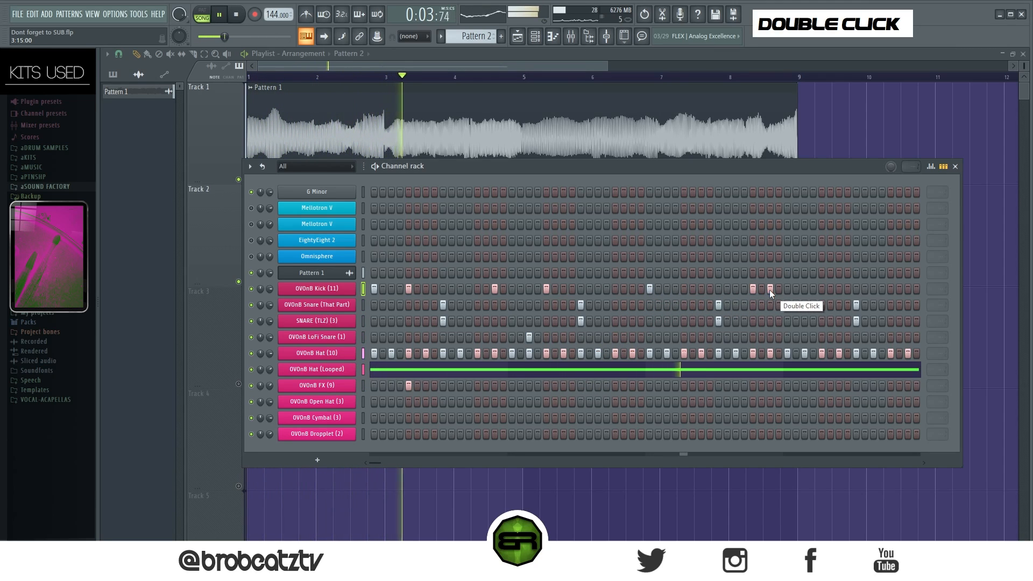
left_click(821, 290)
left_click(865, 289)
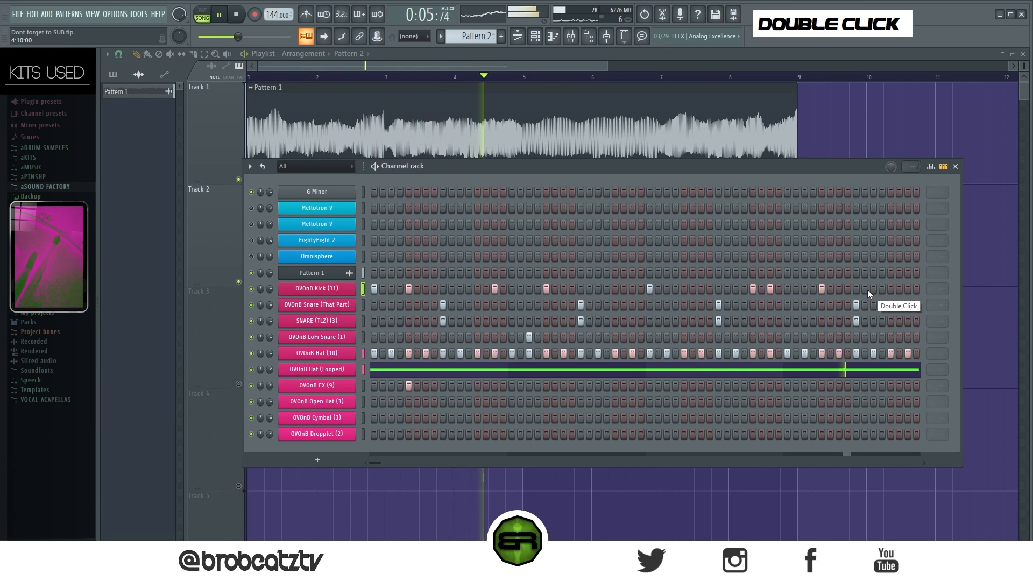
key("space")
right_click(865, 290)
left_click(872, 289)
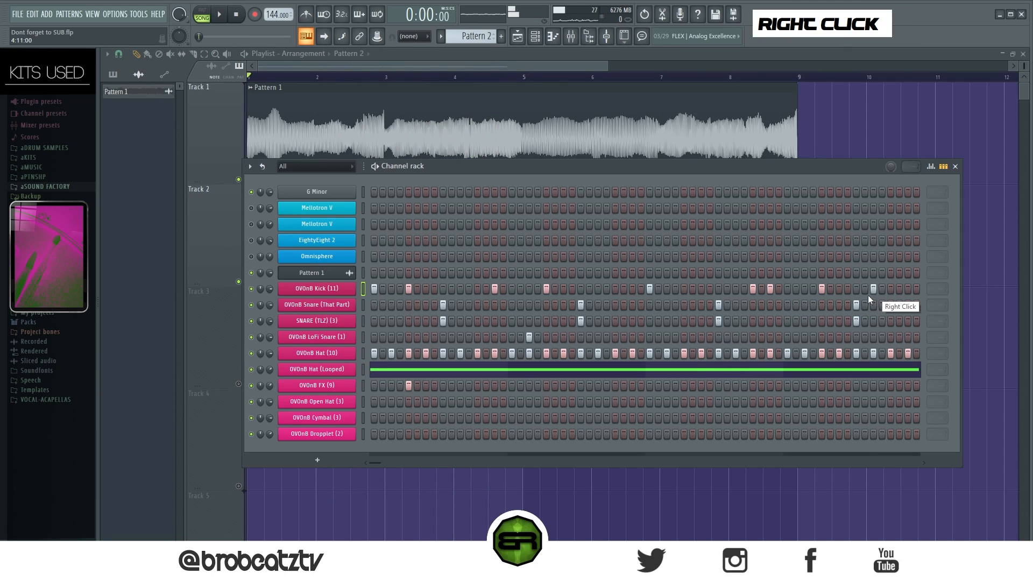
key("space")
Add an OVOnB LoFi Snare (1) hit on step 51 and an OVOnB Cymbal (3) hit on step 1, replaying the beat
left_click(804, 337)
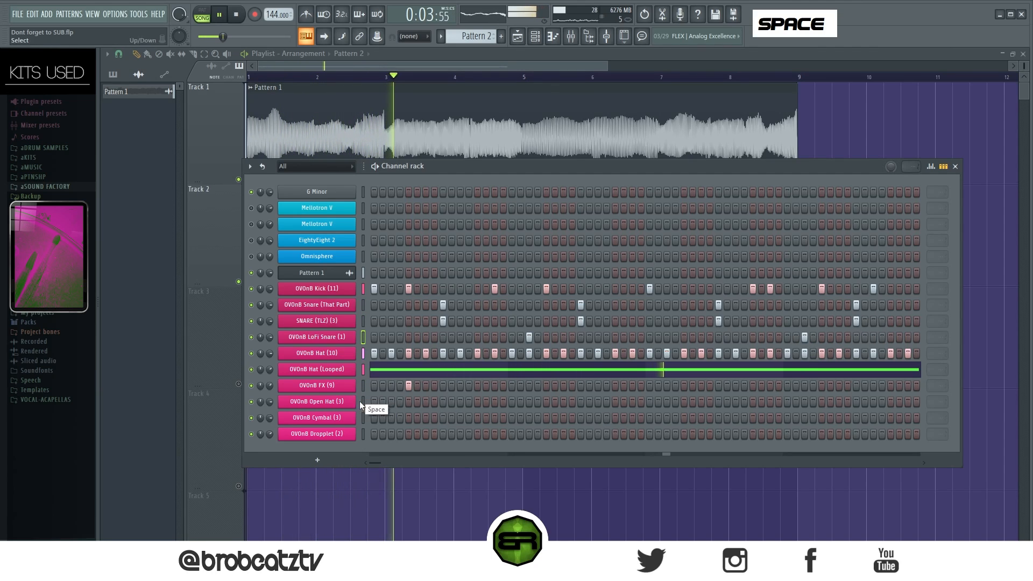
key("space")
key("space")
key("space")
left_click(374, 417)
key("space")
key("space")
Add OVOnB Open Hat (3) and OVOnB Dropplet (2) hits on steps 17 and 49 while previewing the beat
left_click(511, 401)
left_click(511, 434)
key("space")
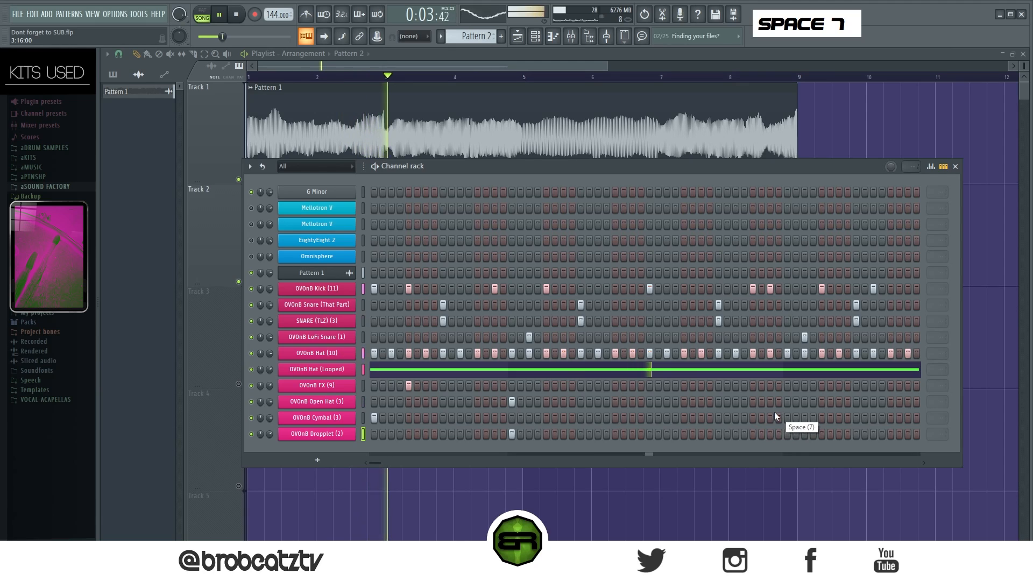
left_click(785, 402)
left_click(786, 433)
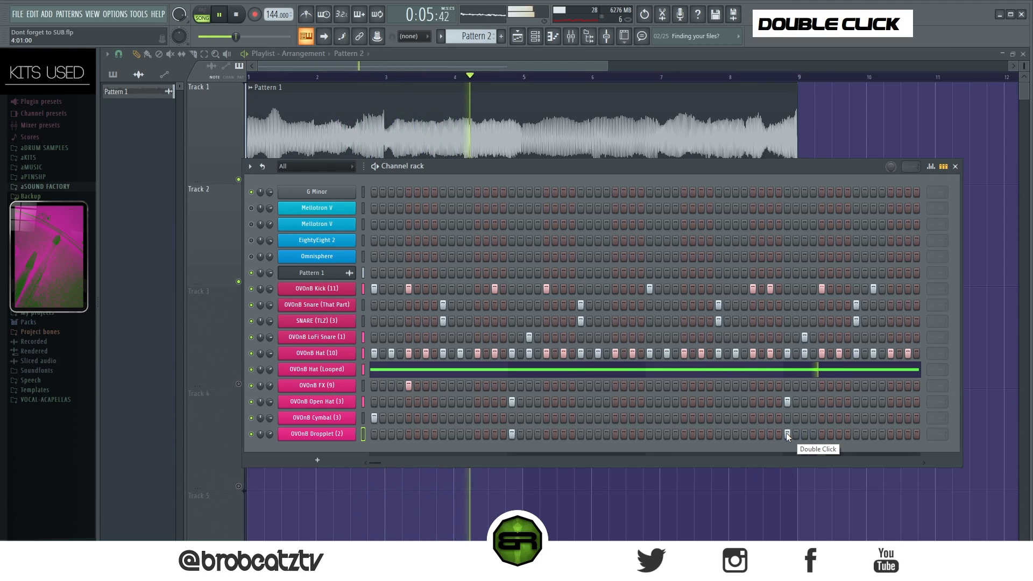
key("space")
Raise the velocity of all OVOnB Kick (11) notes and move them down one semitone to B4
right_click(347, 289)
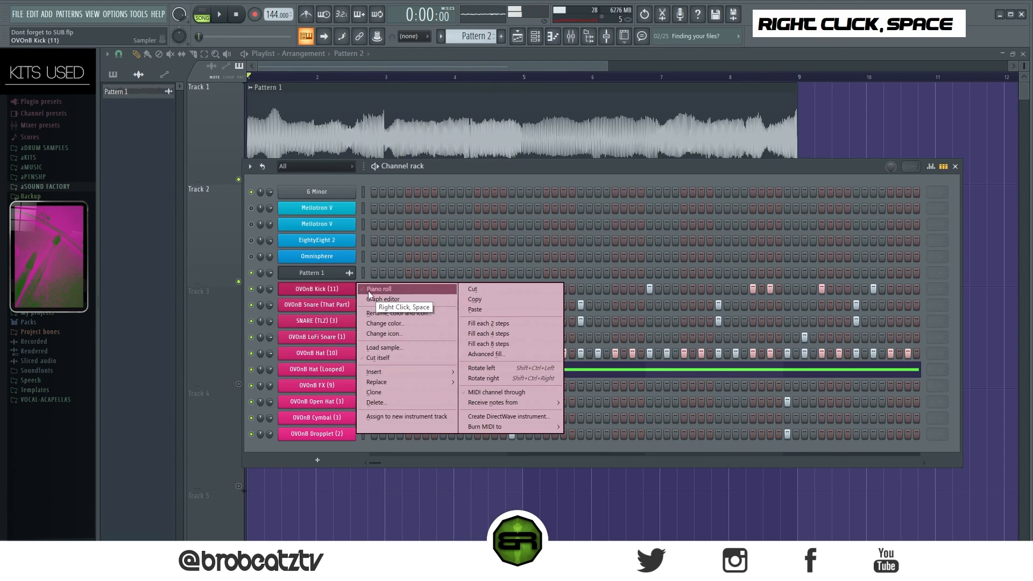
left_click(368, 292)
key("ctrl+a")
scroll(185, 319, "up", 1)
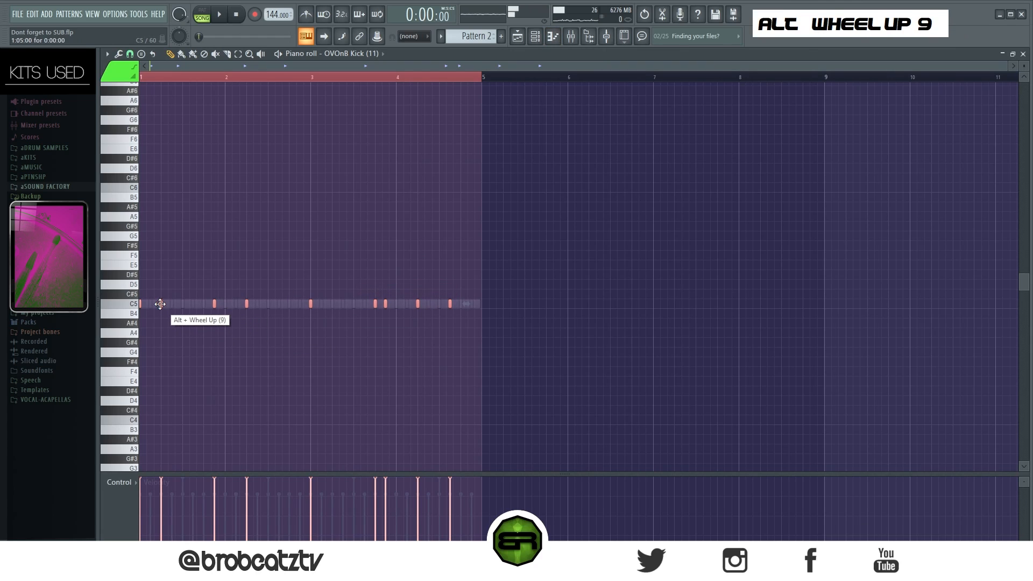
left_click_drag(160, 304, 147, 316, "shift")
right_click(328, 242)
left_click(517, 39)
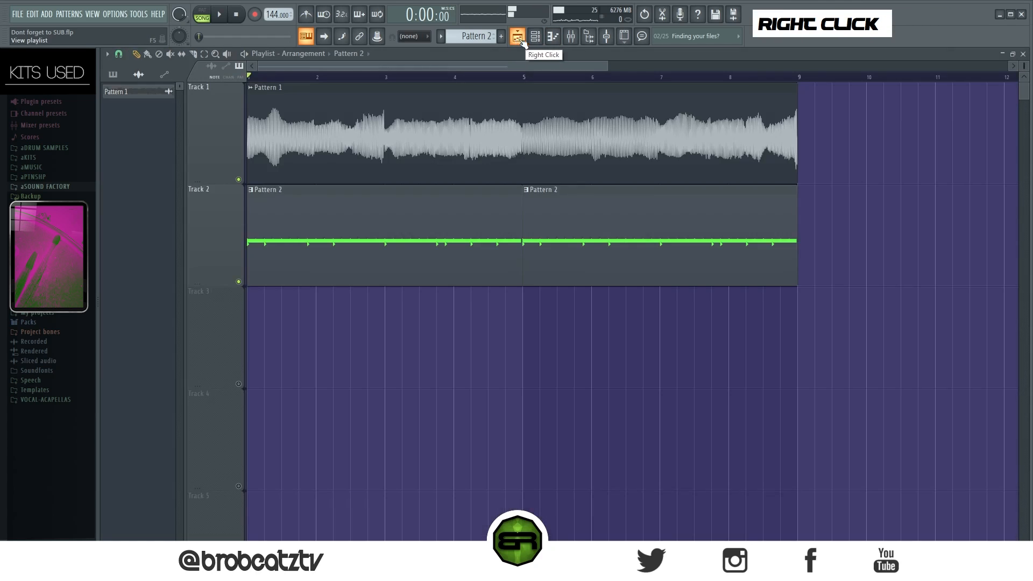
Return to the channel rack, play the arrangement and slightly lower the volume of OVOnB Hat (Looped)
left_click(537, 43)
left_click_drag(482, 164, 468, 223)
left_click_drag(370, 215, 419, 243)
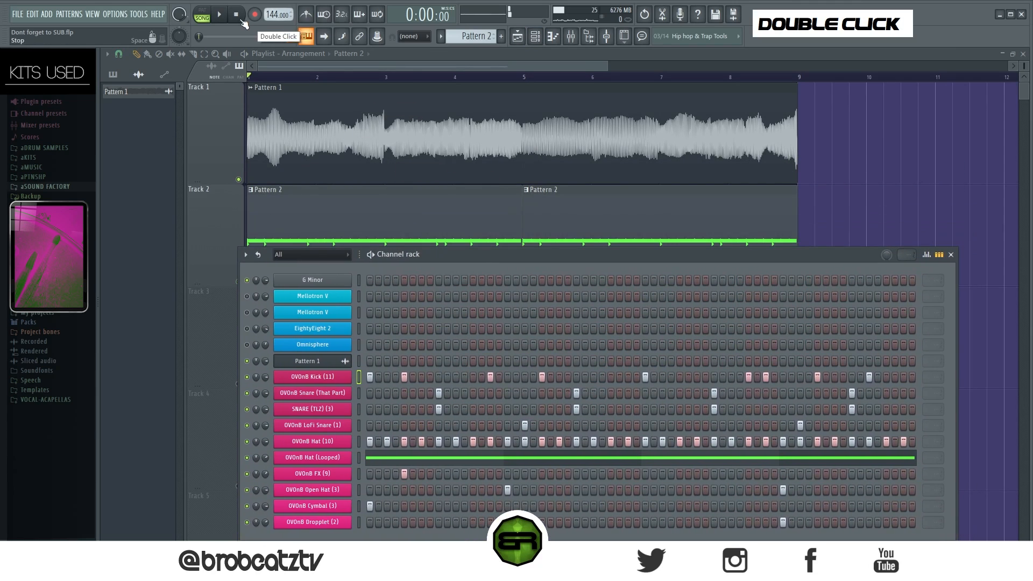
key("space")
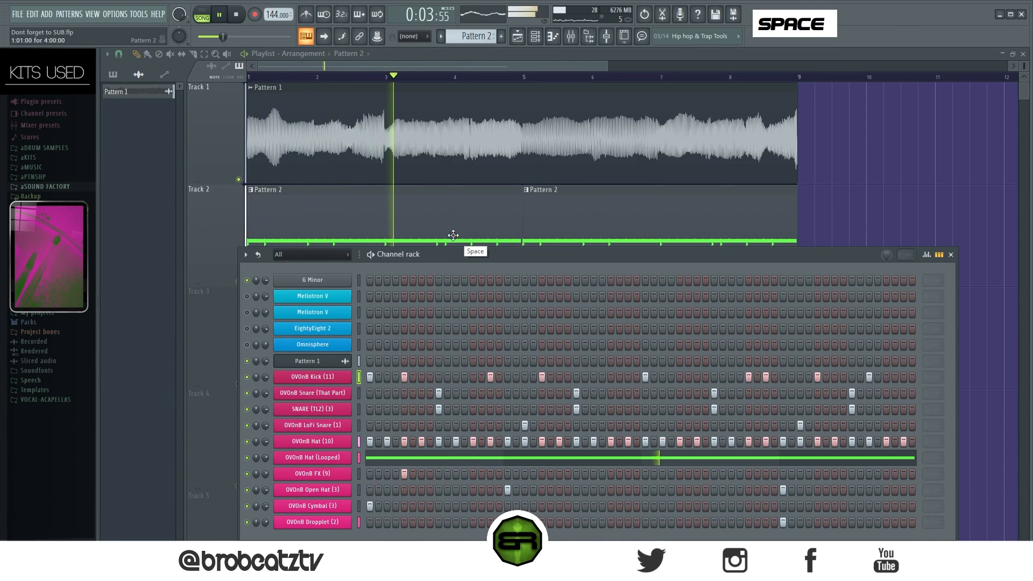
left_click_drag(266, 456, 266, 460)
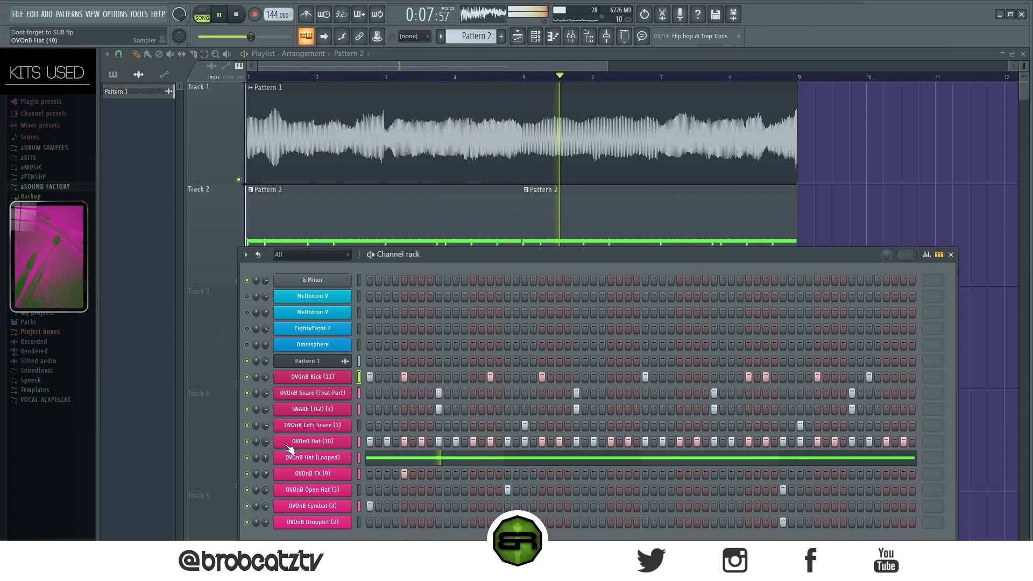
Open the OVOnB Hat (10) notes in the piano roll and delete all but the first eight
key("space")
right_click(305, 444)
left_click(390, 410)
left_click_drag(538, 269, 224, 348)
Lower the velocity of every second note among the eight hat notes, comparing velocity levels during playback
left_click(150, 305, "ctrl")
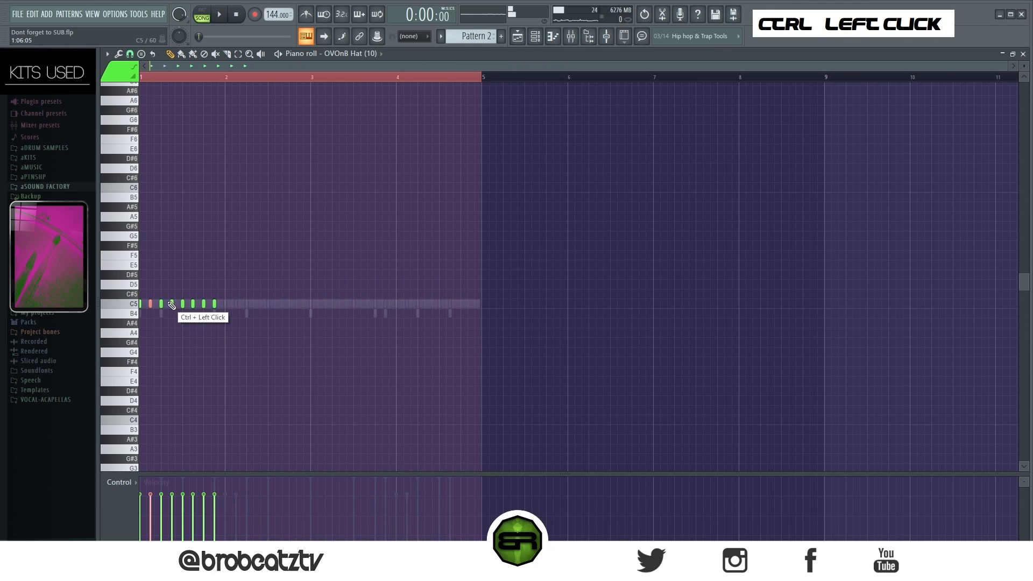
left_click(171, 305, "ctrl+shift")
key("space")
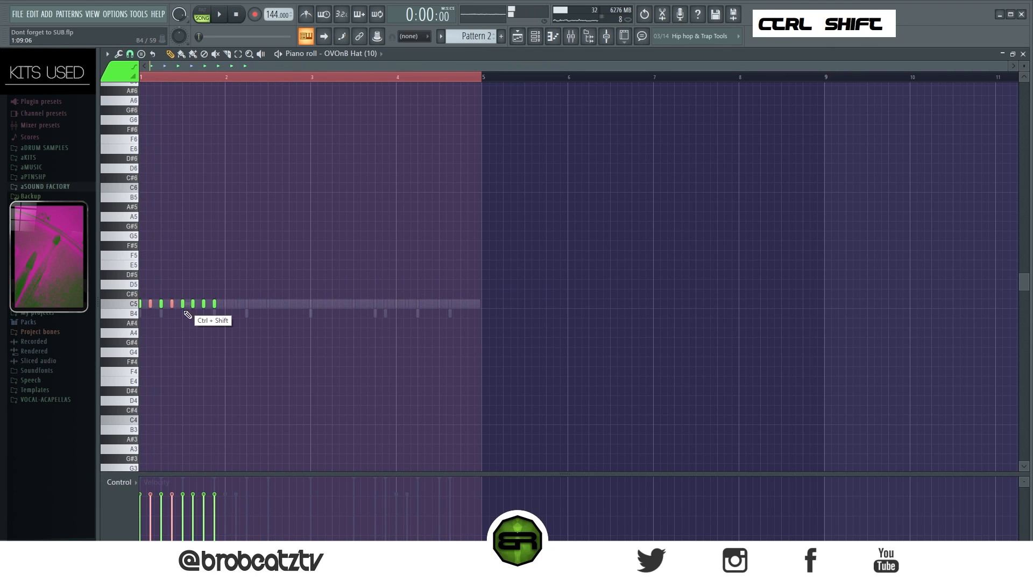
key("space")
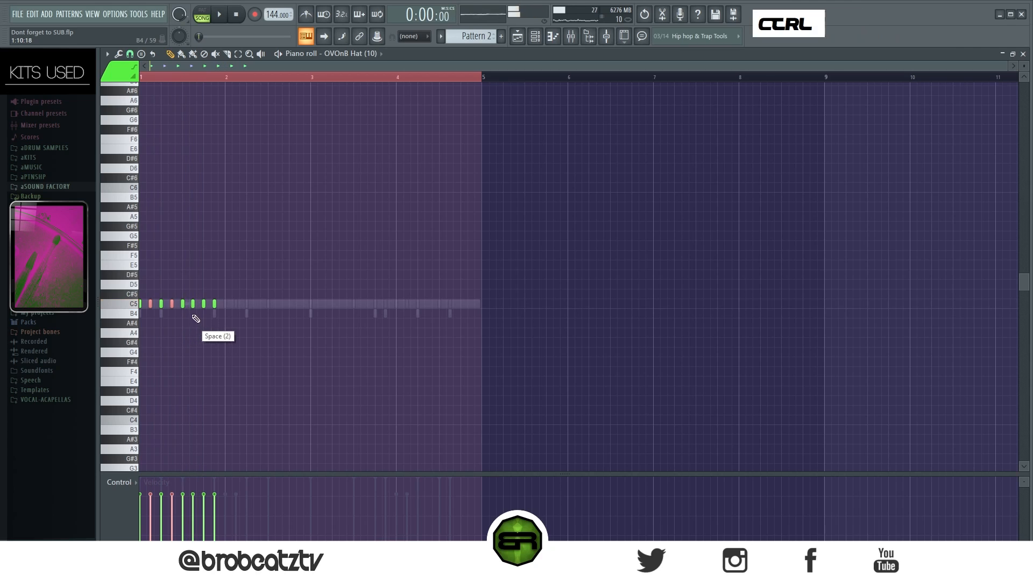
left_click(193, 305, "ctrl+shift")
scroll(227, 302, "down", 4)
key("space")
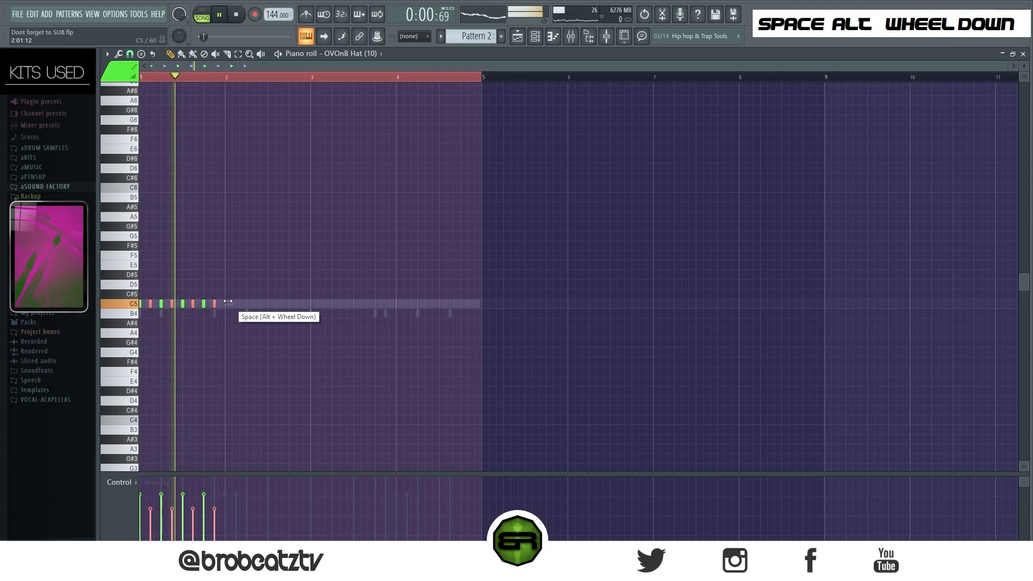
key("space")
scroll(227, 300, "up", 5)
key("space")
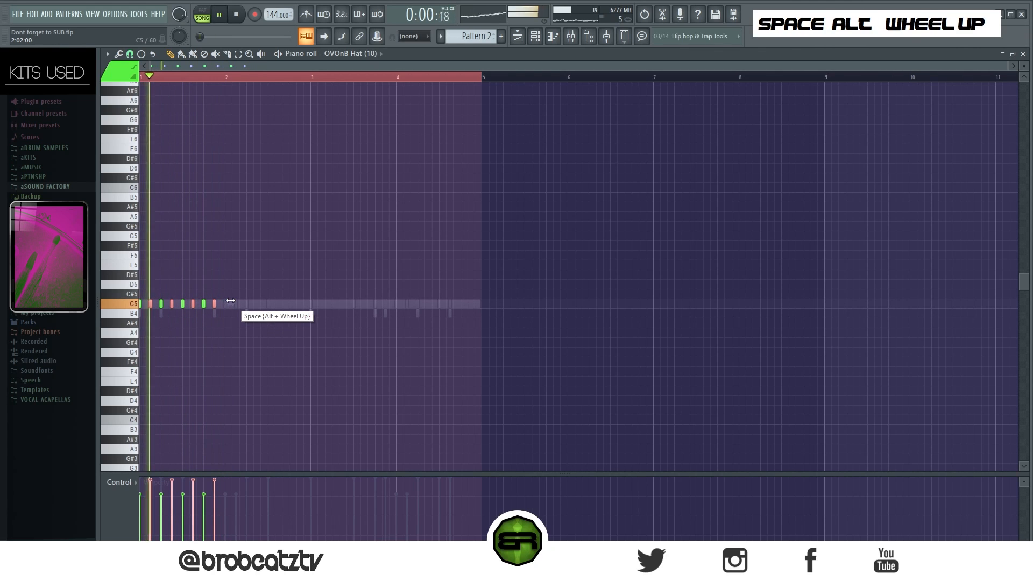
scroll(230, 300, "down", 1)
scroll(230, 300, "down", 6)
key("space")
key("space")
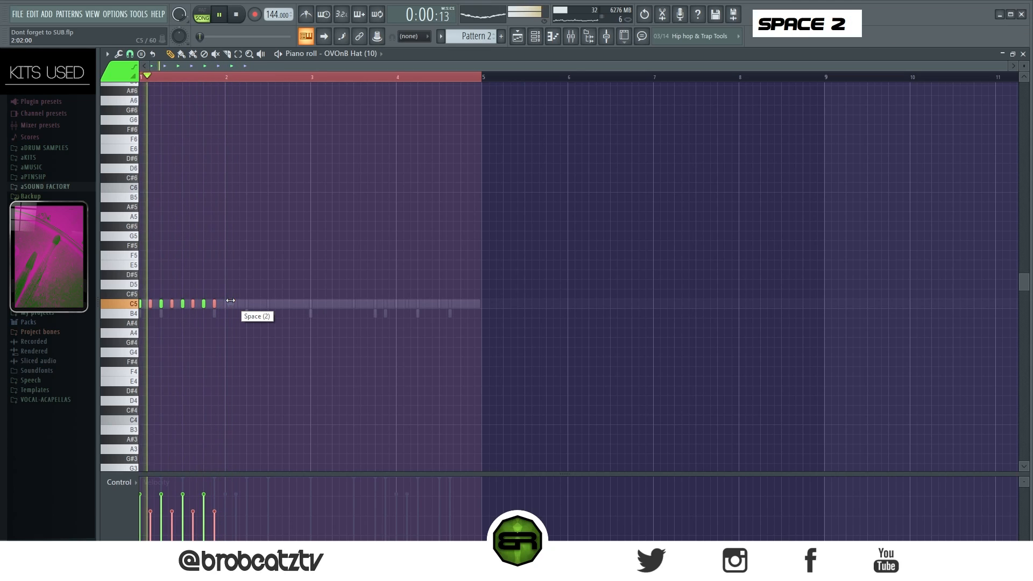
Slightly raise the velocity of all eight hat notes, duplicate them to fill the four bars, and play the pattern
key("ctrl+a")
scroll(230, 300, "up", 1)
key("space")
left_click_drag(171, 312, 235, 312, "shift")
key("ctrl+a")
left_click_drag(151, 310, 322, 312, "shift")
right_click(322, 320)
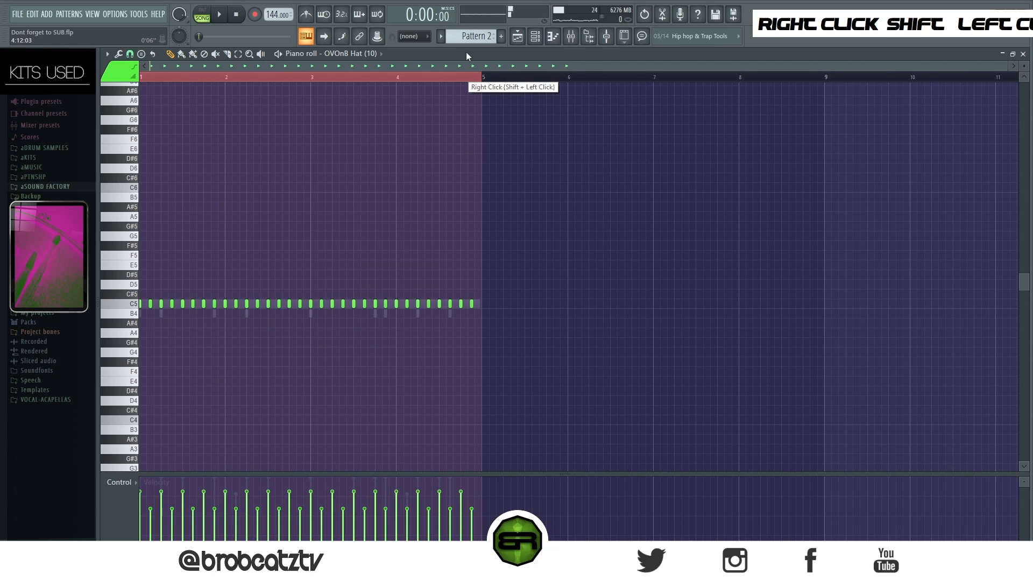
key("space")
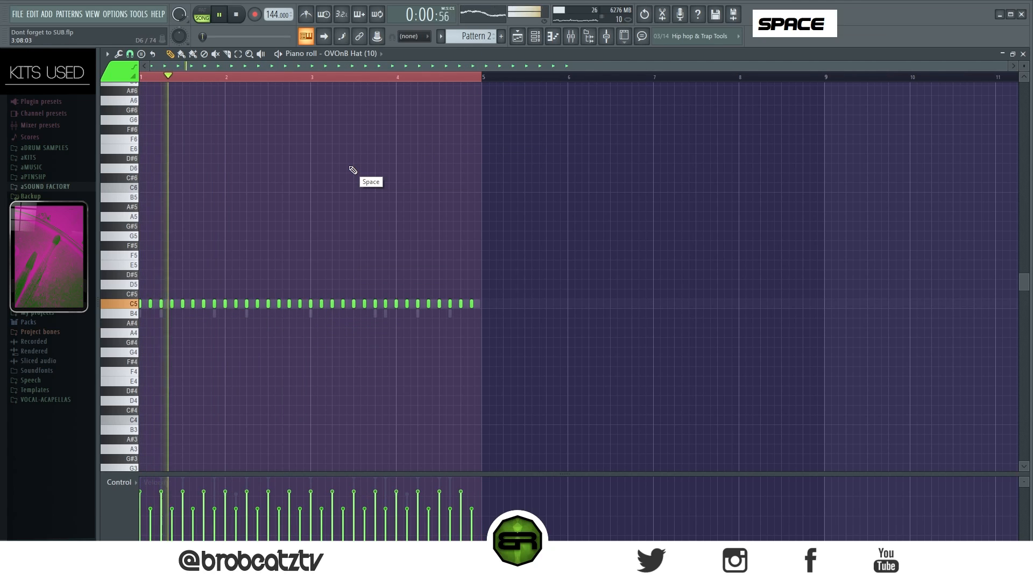
Try a hat roll by chopping a short A4 note on the second beat of bar 2
right_click(334, 188)
key("space")
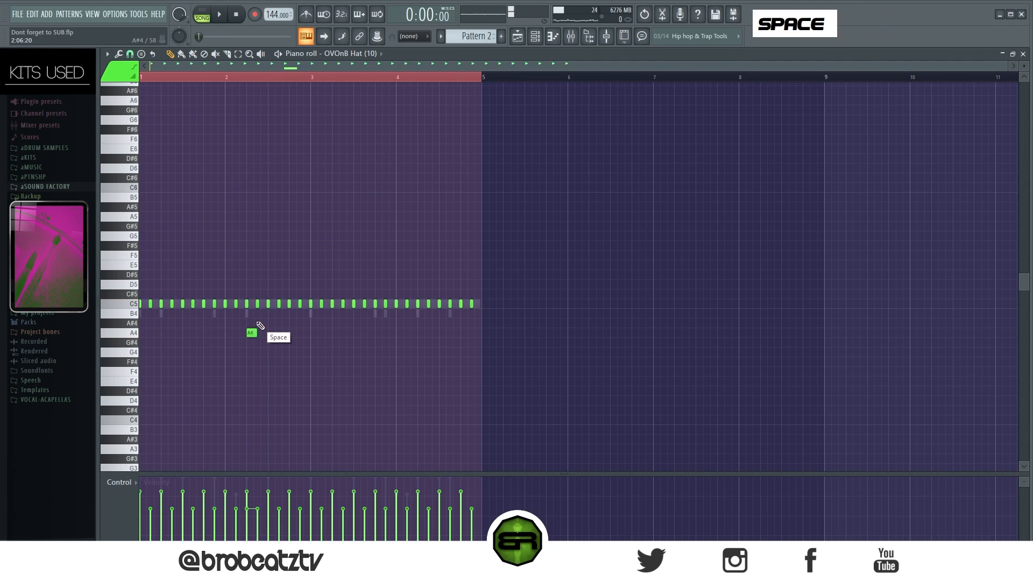
left_click(252, 333, "ctrl")
key("alt+u")
key("space")
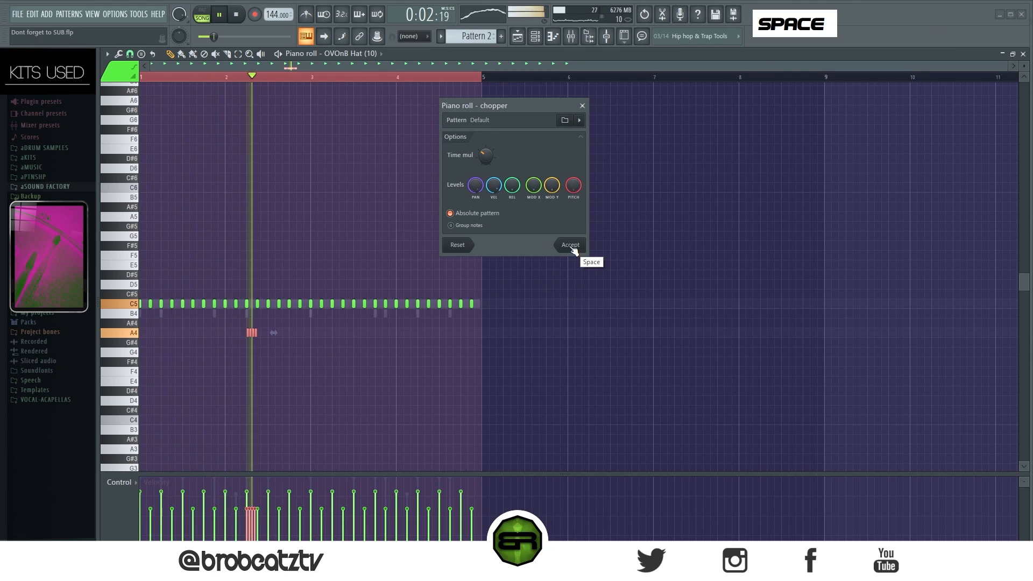
key("space")
left_click(582, 106)
right_click(237, 345)
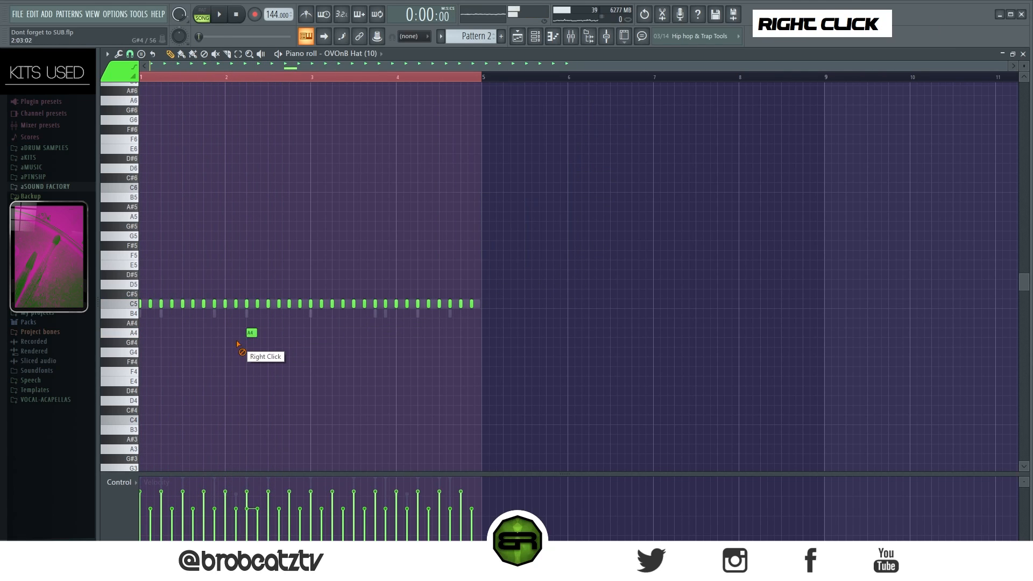
Try the beat at 125 BPM with the channels restretched to the new tempo
left_click(525, 39)
left_click(539, 40)
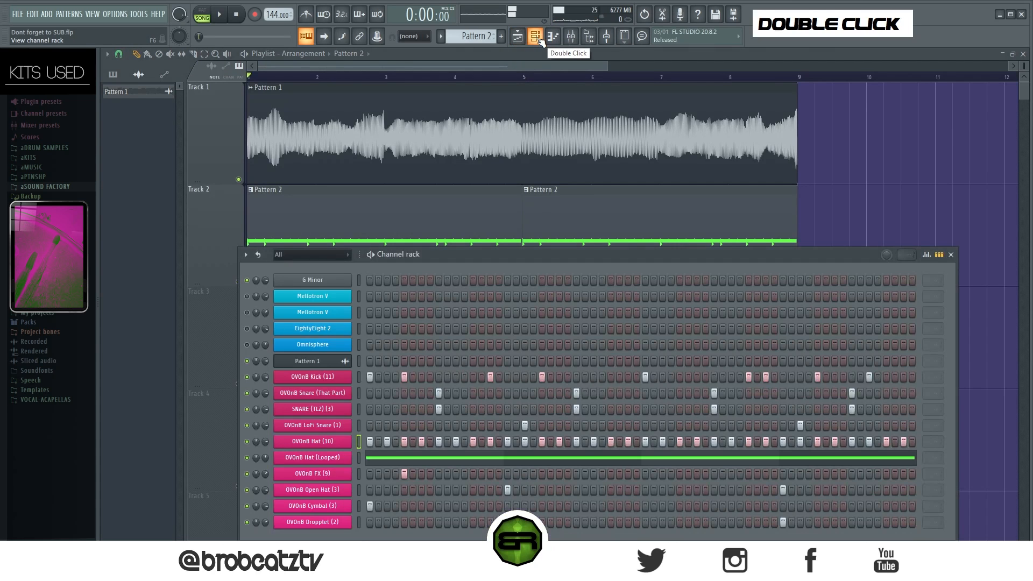
mouse_move(395, 257)
left_mouse_down()
mouse_move(376, 290)
mouse_move(401, 244)
mouse_move(388, 257)
left_mouse_up()
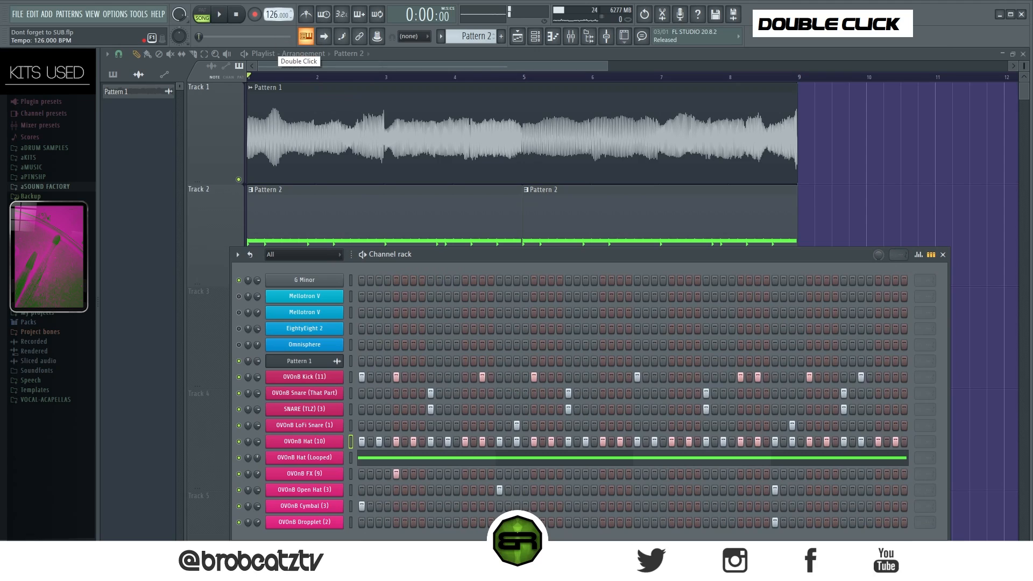
left_click(358, 312)
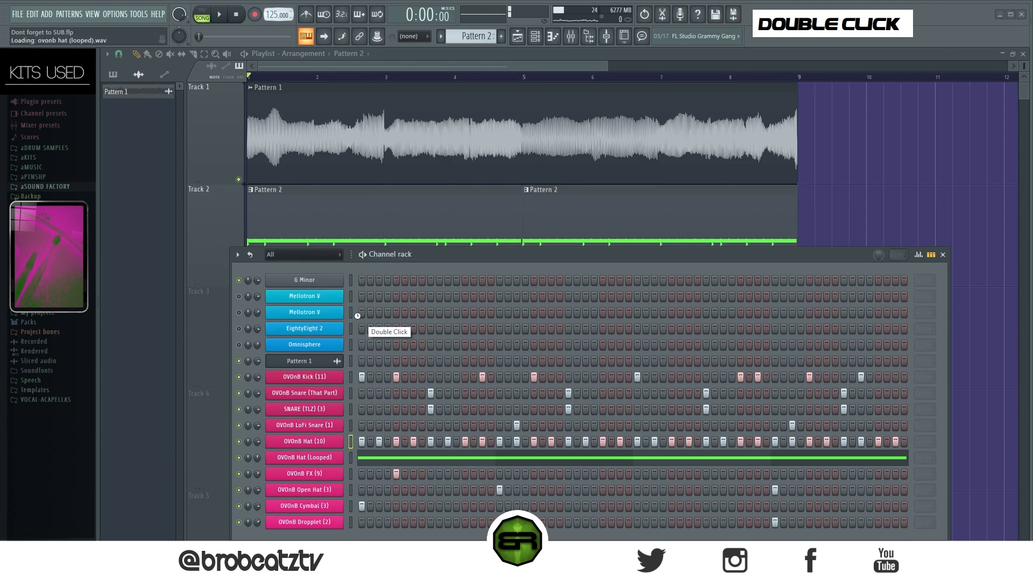
key("space")
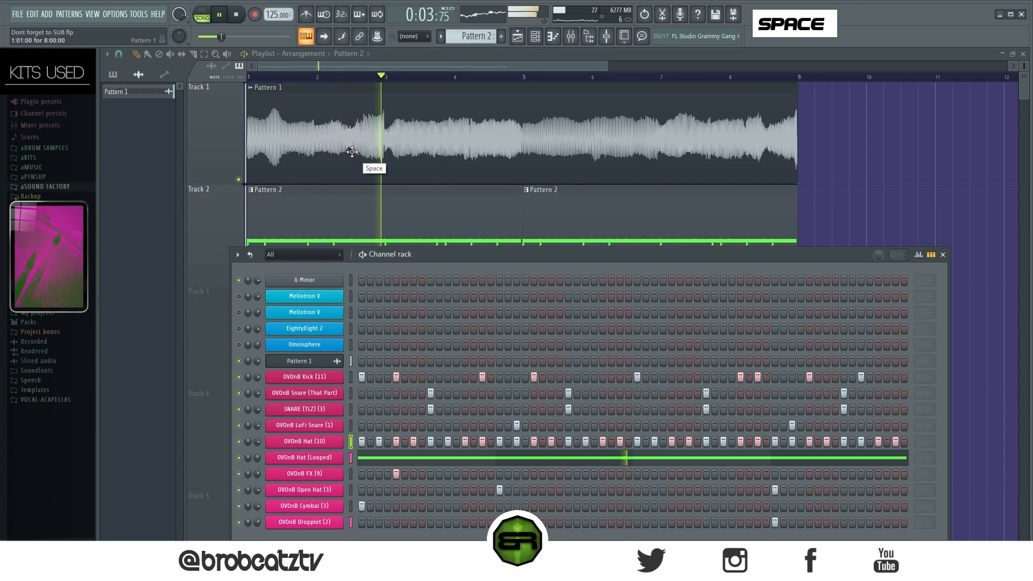
Try the beat at a faster tempo of 170 BPM
left_click_drag(277, 15, 278, 11)
key("space")
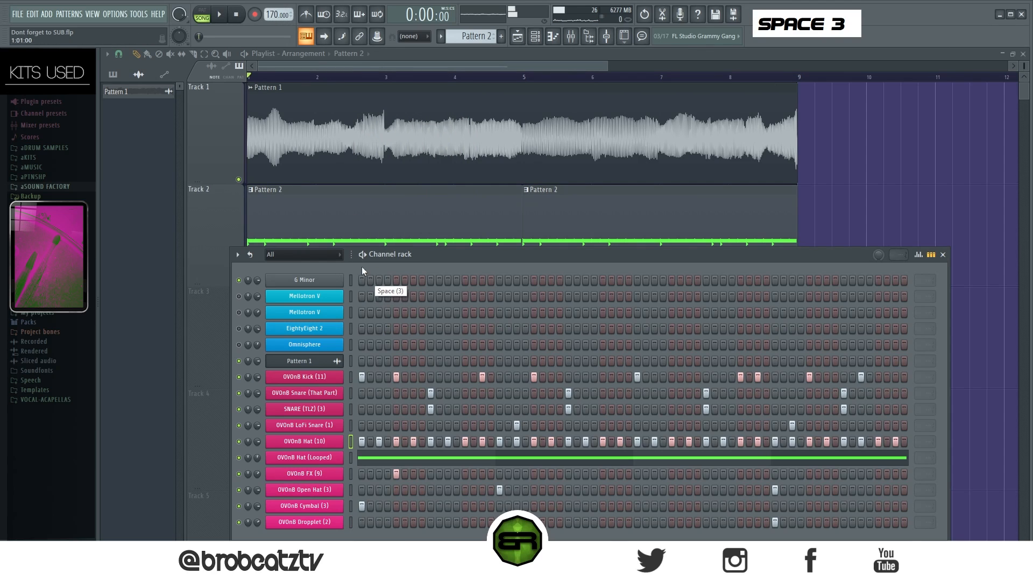
key("space")
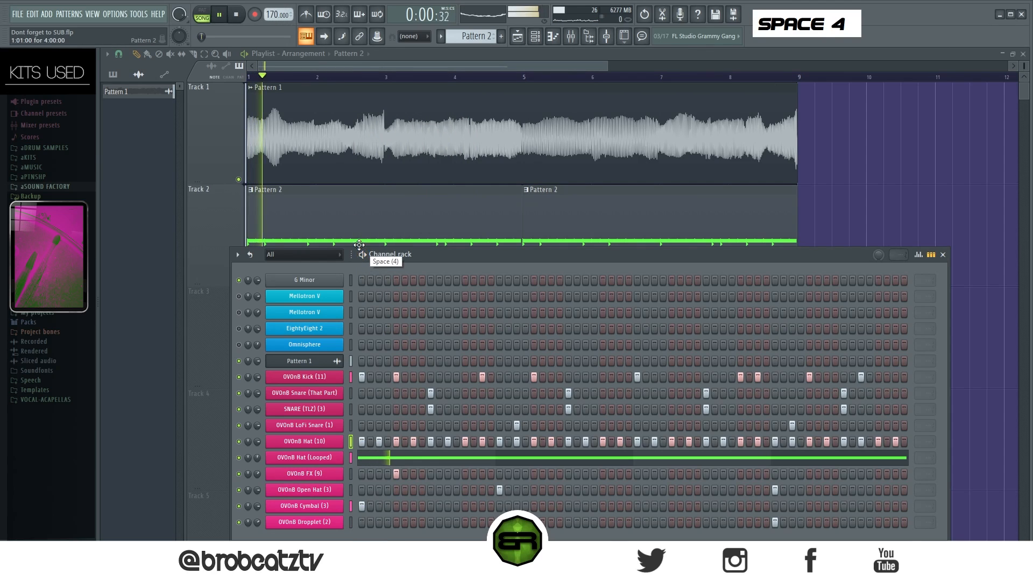
Try pitching the reversed melody clip down by 300 cents during playback, and reset its pitch
double_click(334, 137)
left_click_drag(482, 254, 480, 284)
key("space")
key("space")
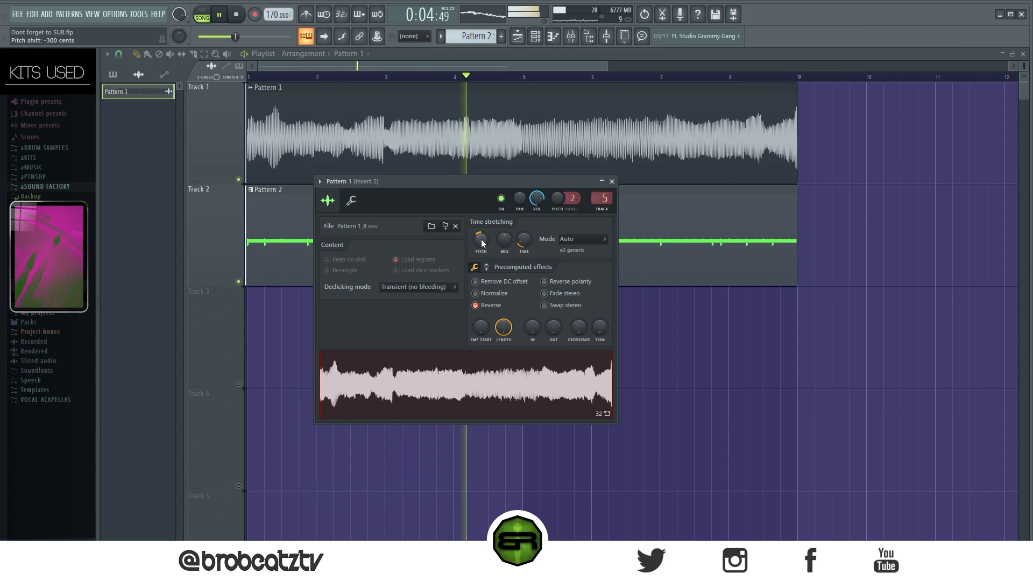
right_click(481, 240)
Set the tempo back to 144 BPM, restretch all channels, and play through the full arrangement
key("space")
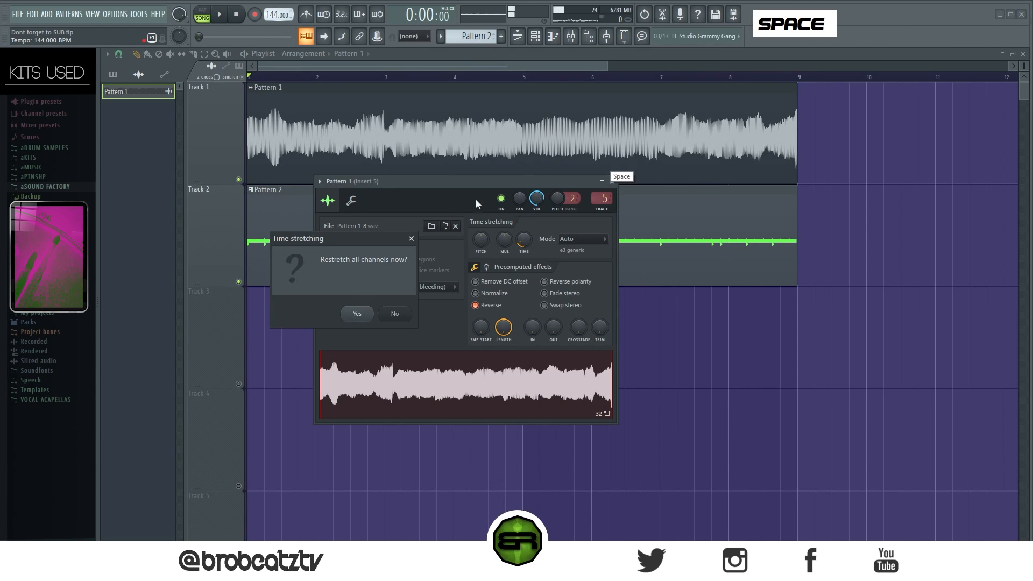
left_click(351, 318)
right_click(740, 380)
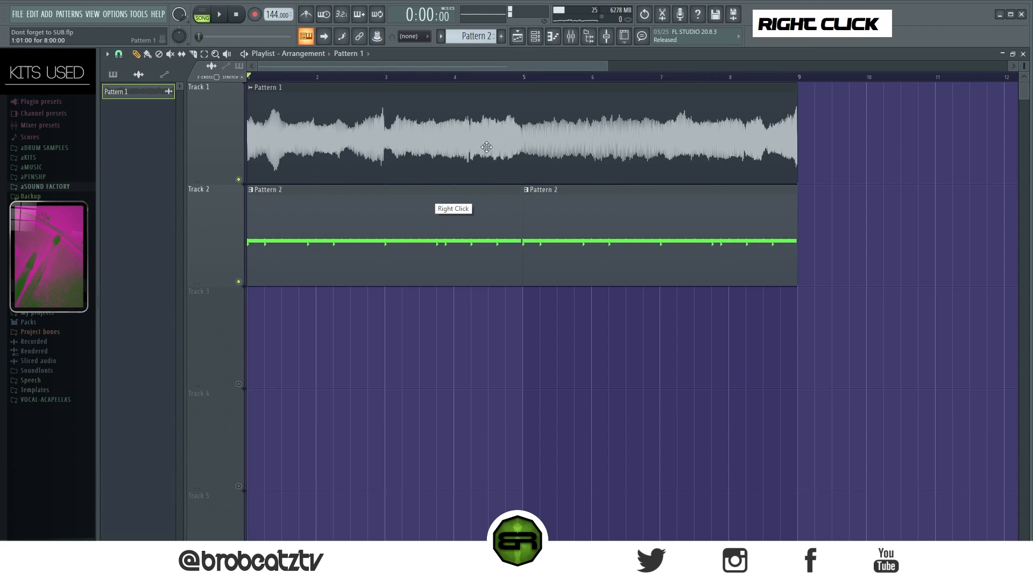
key("space")
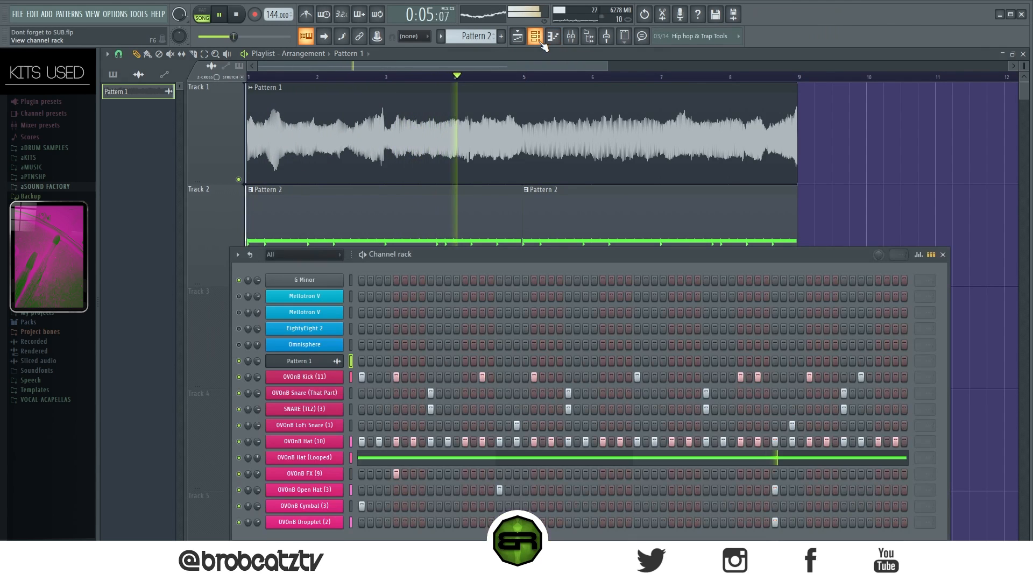
left_click(570, 36)
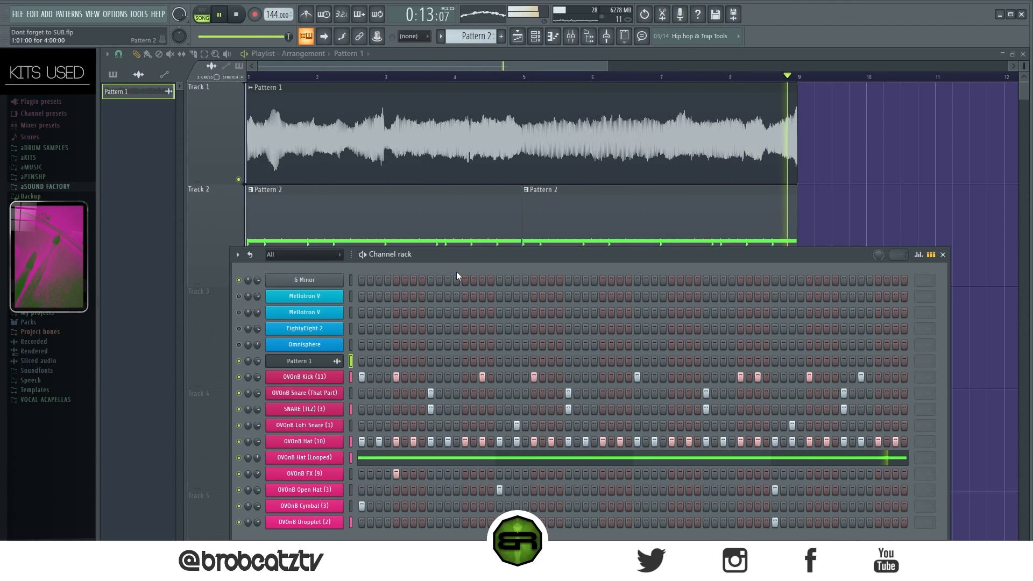
key("space")
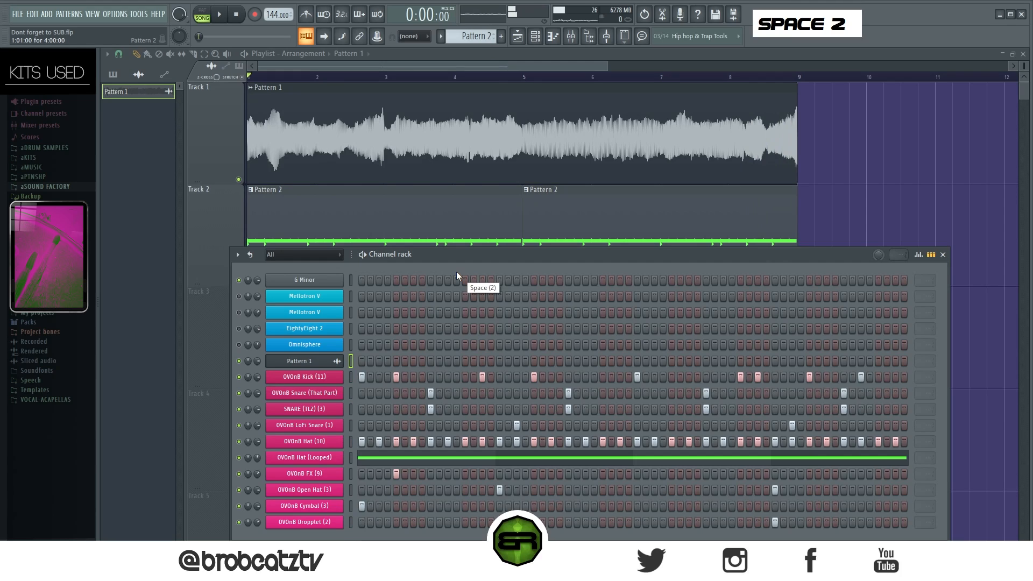